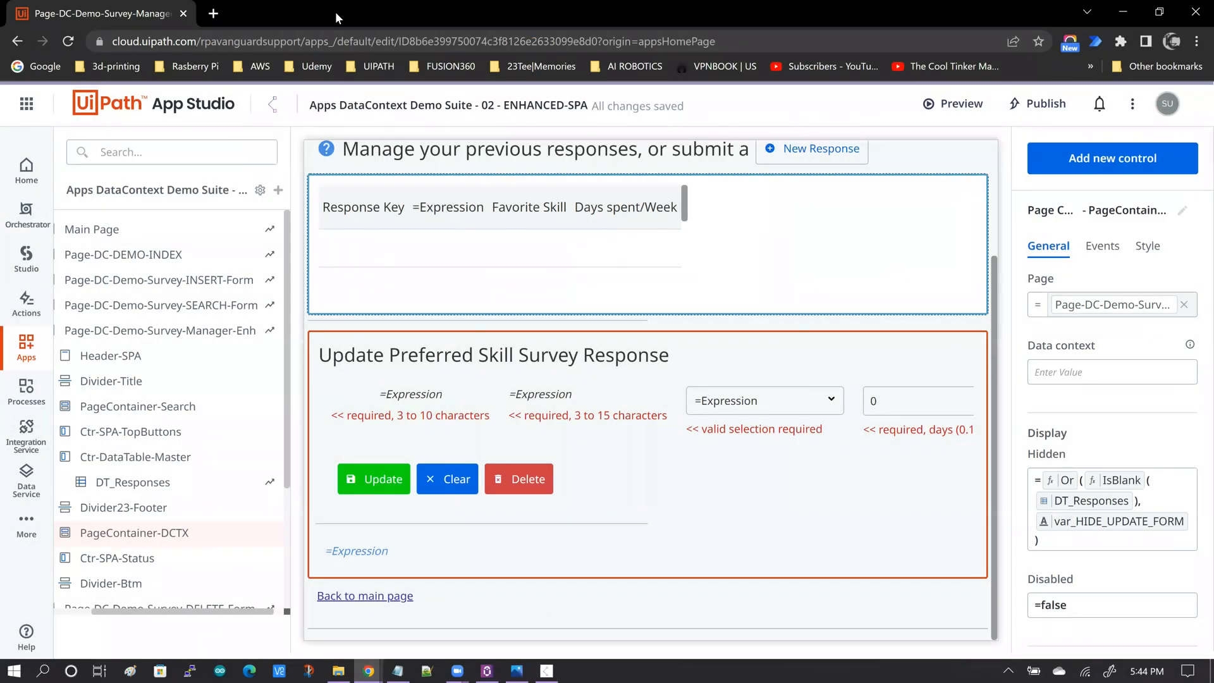
Examine the manager page's layout, the DT_Responses table's data source and the update form container's Hidden setting.
{"action": "left_click", "coordinate": [992, 300]}
{"action": "left_click_drag", "start_coordinate": [994, 301], "coordinate": [996, 173]}
{"action": "left_click_drag", "start_coordinate": [996, 173], "coordinate": [998, 152]}
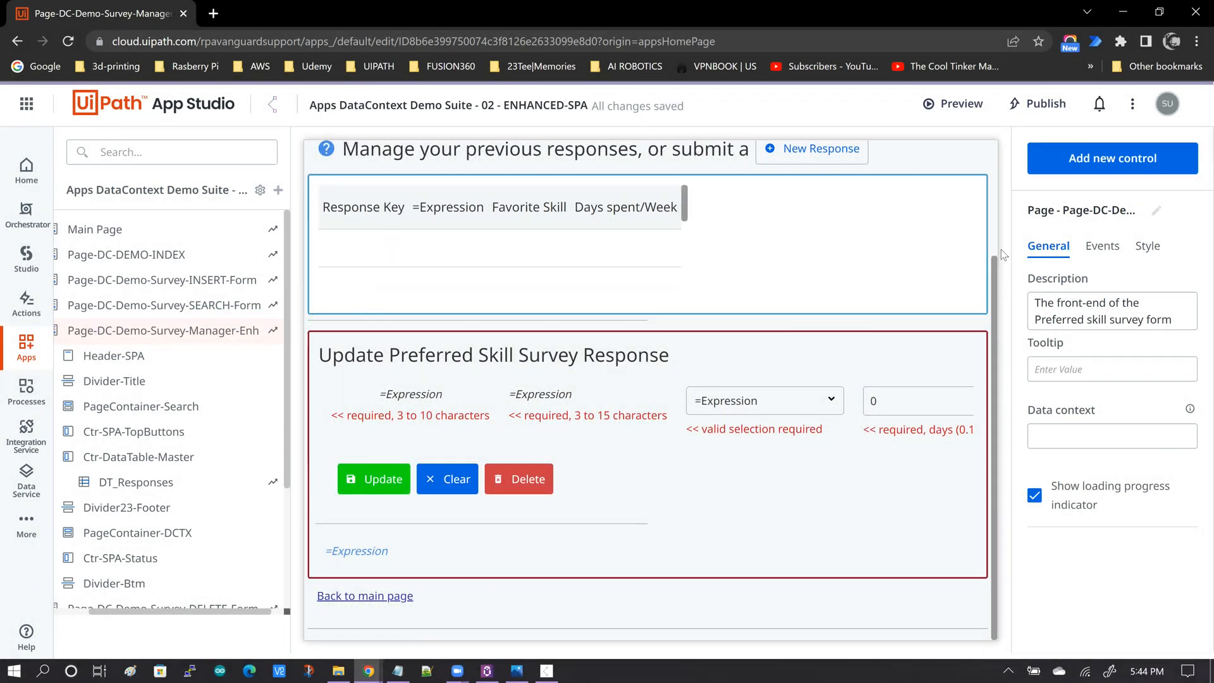
{"action": "scroll", "coordinate": [1001, 250], "scroll_direction": "up", "scroll_amount": 3}
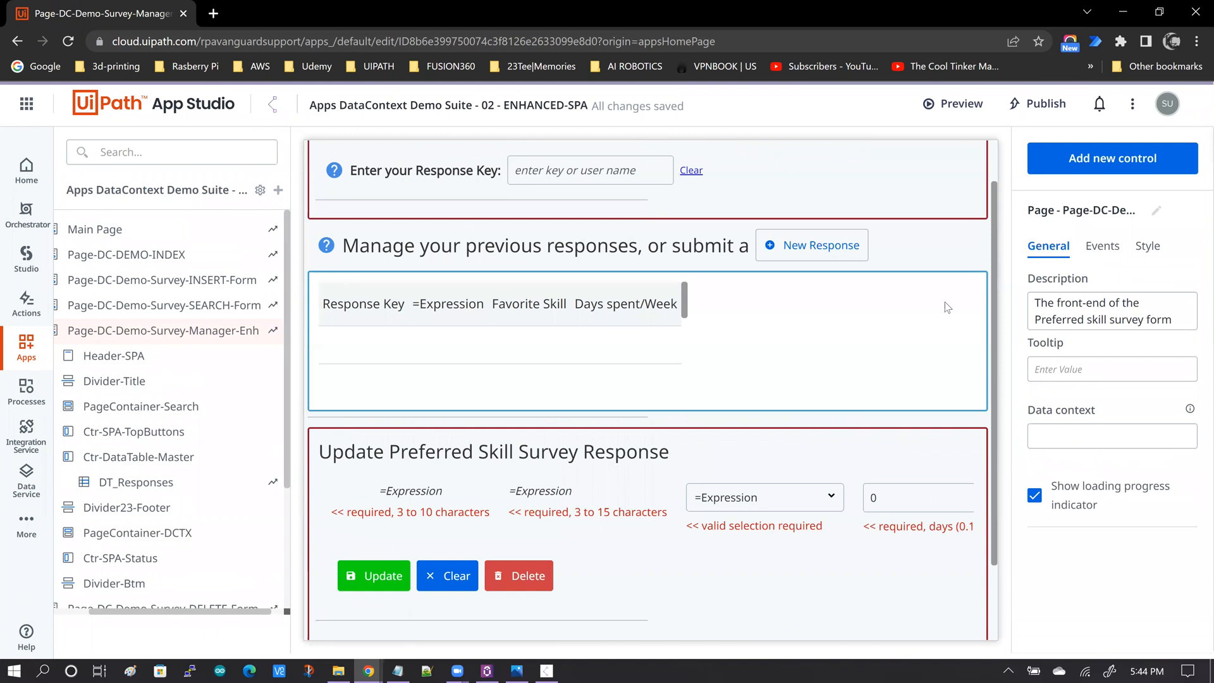
{"action": "scroll", "coordinate": [945, 302], "scroll_direction": "up", "scroll_amount": 1}
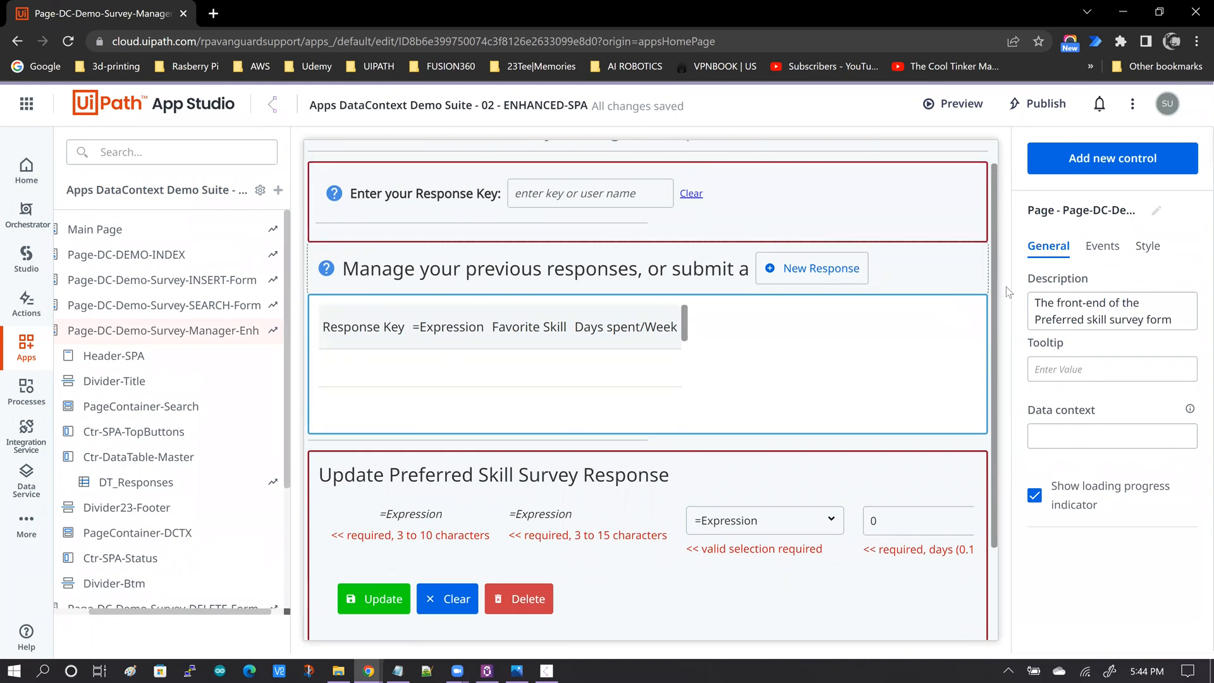
{"action": "left_click", "coordinate": [365, 373]}
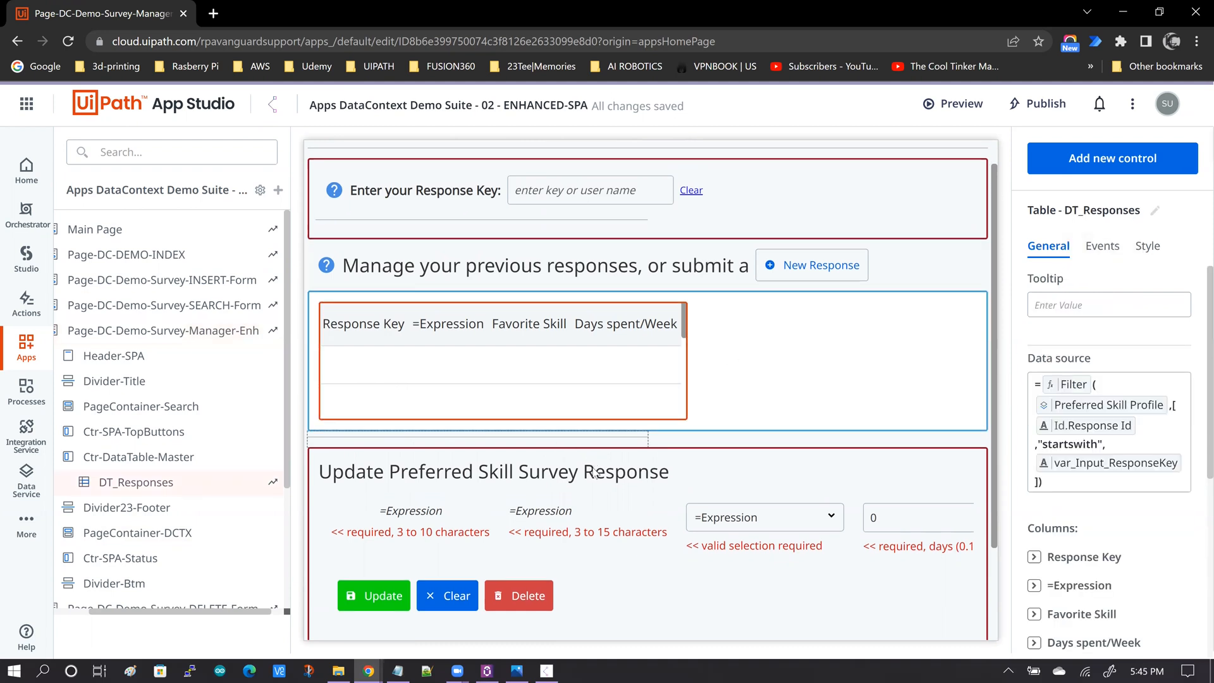
{"action": "scroll", "coordinate": [594, 468], "scroll_direction": "down", "scroll_amount": 2}
{"action": "scroll", "coordinate": [594, 472], "scroll_direction": "down", "scroll_amount": 2}
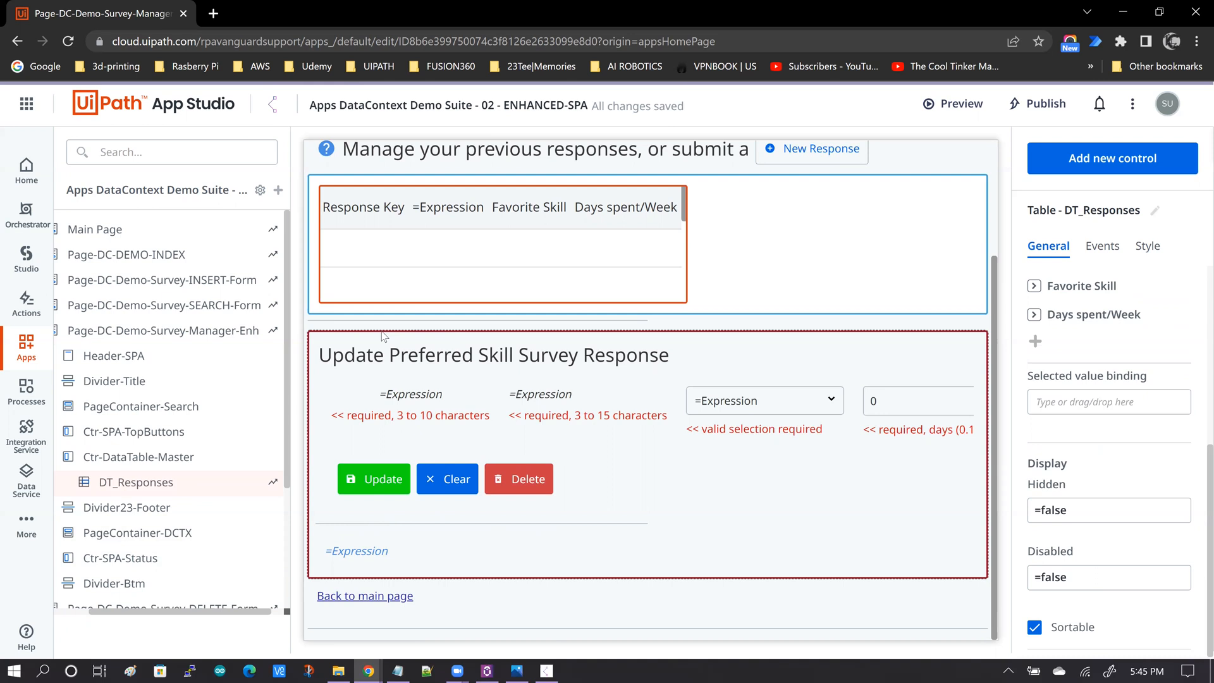
{"action": "left_click", "coordinate": [382, 335]}
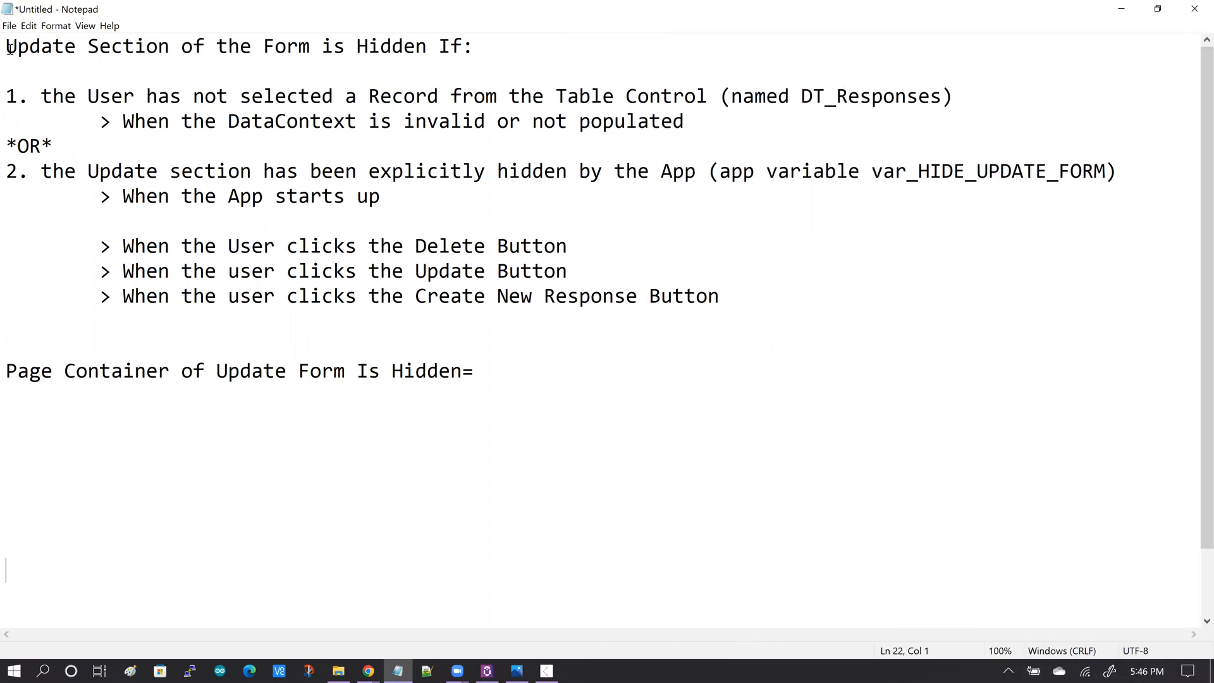
Switch to Notepad and review the notes on when the Update section is hidden: no table record selected or var_HIDE_UPDATE_FORM set.
{"action": "left_click_drag", "start_coordinate": [6, 47], "coordinate": [337, 57]}
{"action": "left_click", "coordinate": [337, 57]}
{"action": "left_click_drag", "start_coordinate": [6, 49], "coordinate": [477, 54]}
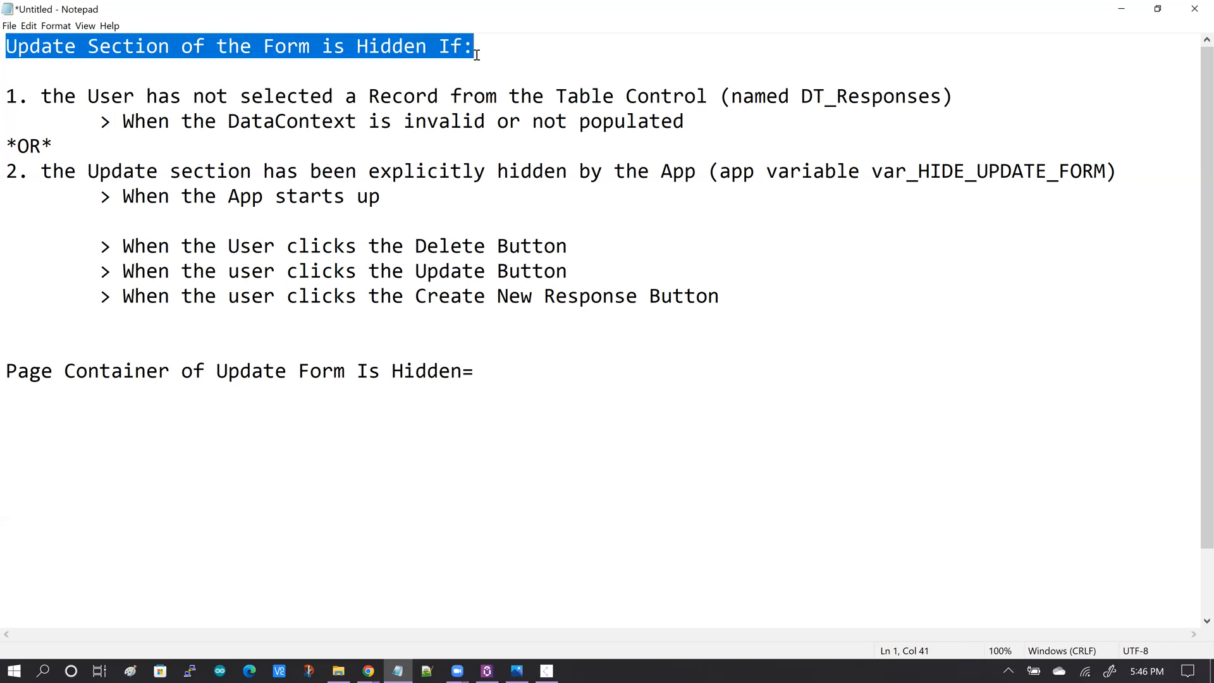
{"action": "left_click", "coordinate": [216, 213]}
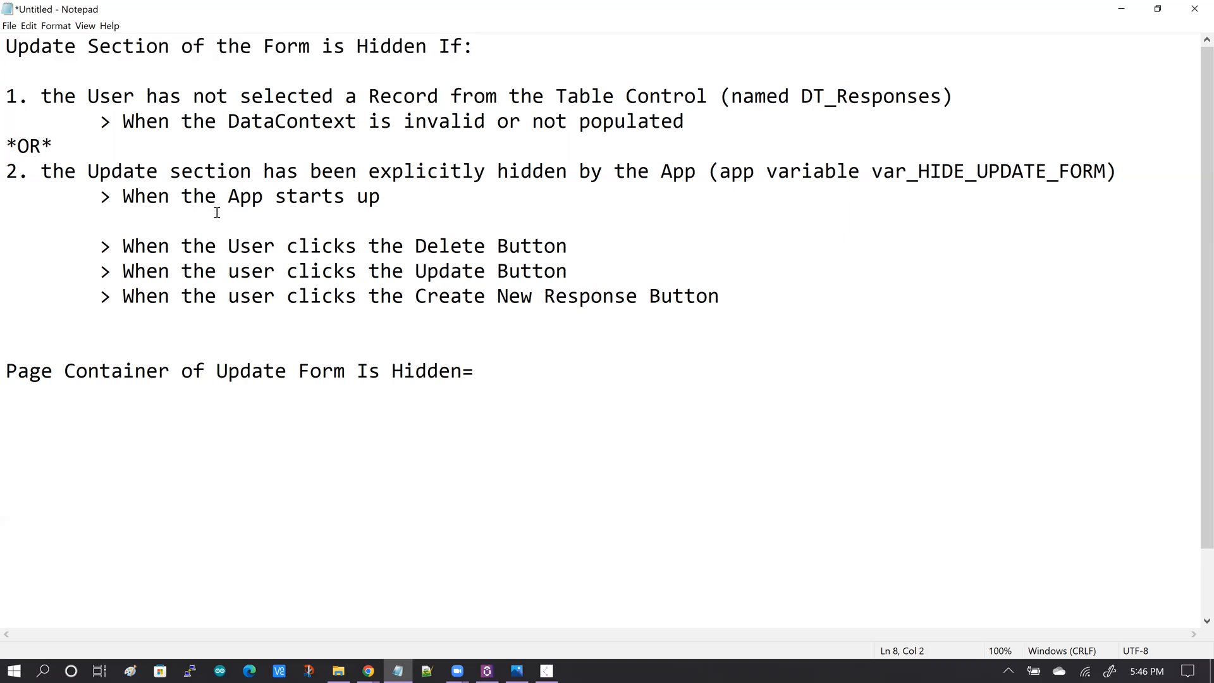
{"action": "left_click_drag", "start_coordinate": [42, 99], "coordinate": [701, 103]}
{"action": "left_click", "coordinate": [707, 101]}
{"action": "left_click_drag", "start_coordinate": [803, 98], "coordinate": [942, 98]}
{"action": "left_click", "coordinate": [294, 134]}
{"action": "left_click_drag", "start_coordinate": [871, 172], "coordinate": [1103, 172]}
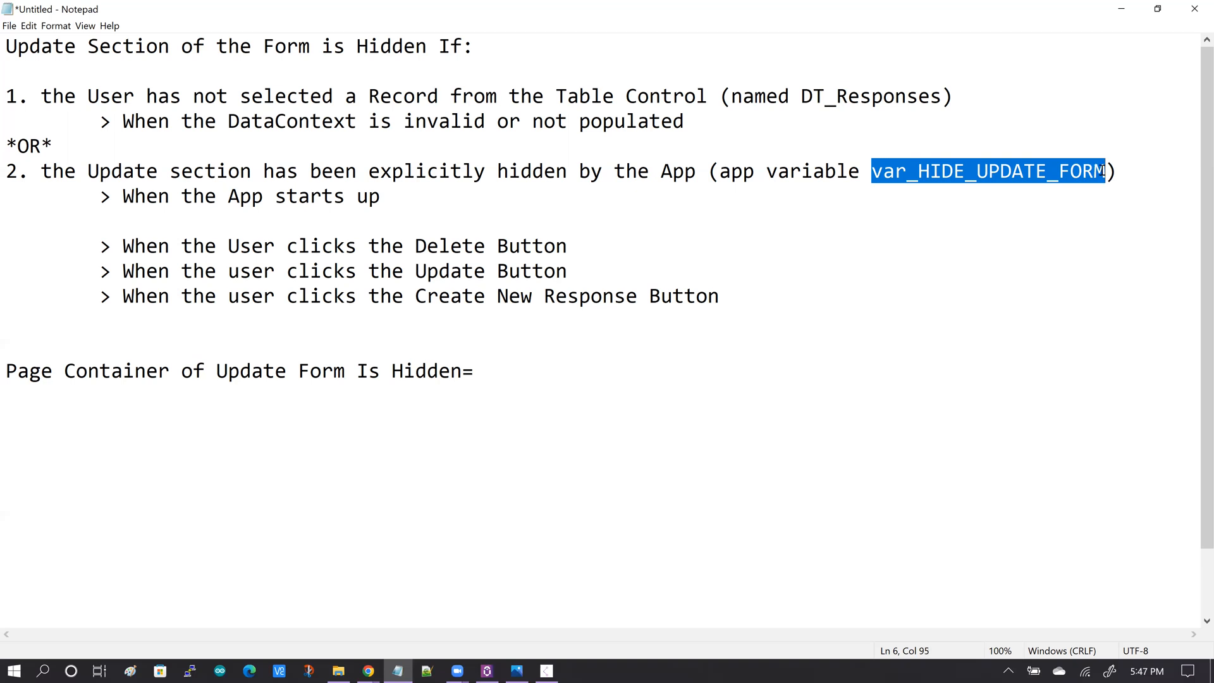
Review the listed events that hide the Update section: app start-up and the Delete, Update and Create New Response buttons.
{"action": "left_click", "coordinate": [372, 212]}
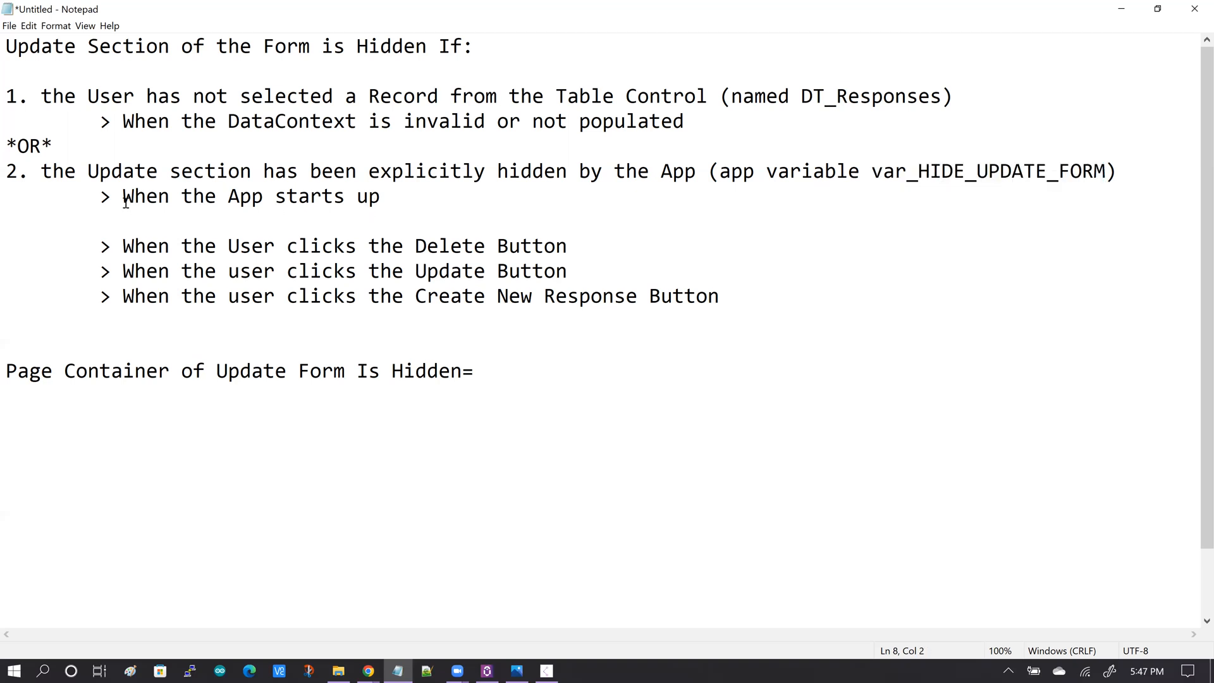
{"action": "left_click_drag", "start_coordinate": [123, 198], "coordinate": [370, 191]}
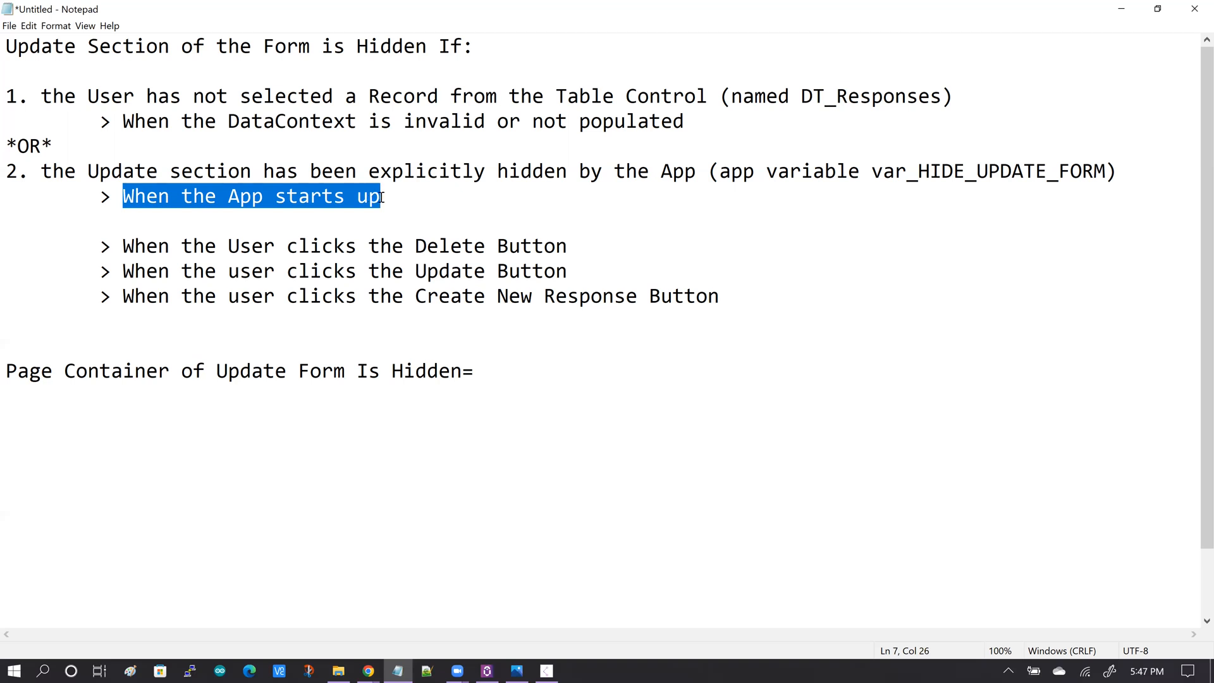
{"action": "left_click", "coordinate": [381, 196]}
{"action": "left_click_drag", "start_coordinate": [124, 199], "coordinate": [382, 199]}
{"action": "left_click", "coordinate": [119, 247]}
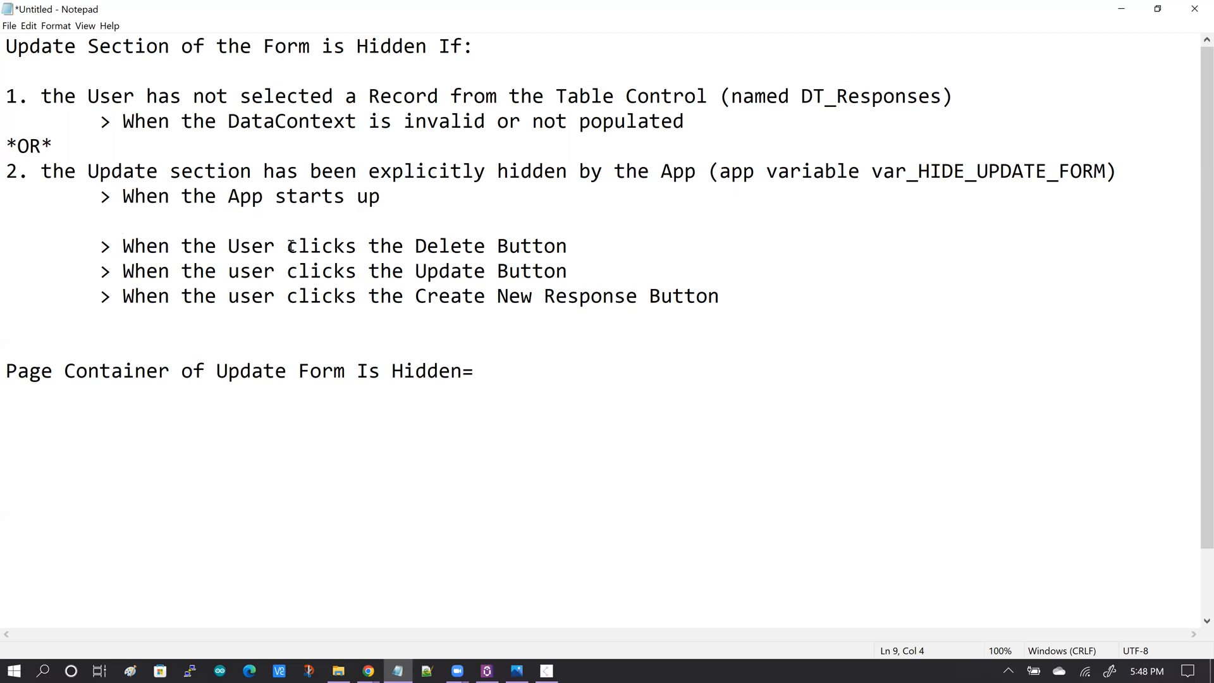
{"action": "left_click_drag", "start_coordinate": [122, 250], "coordinate": [572, 256]}
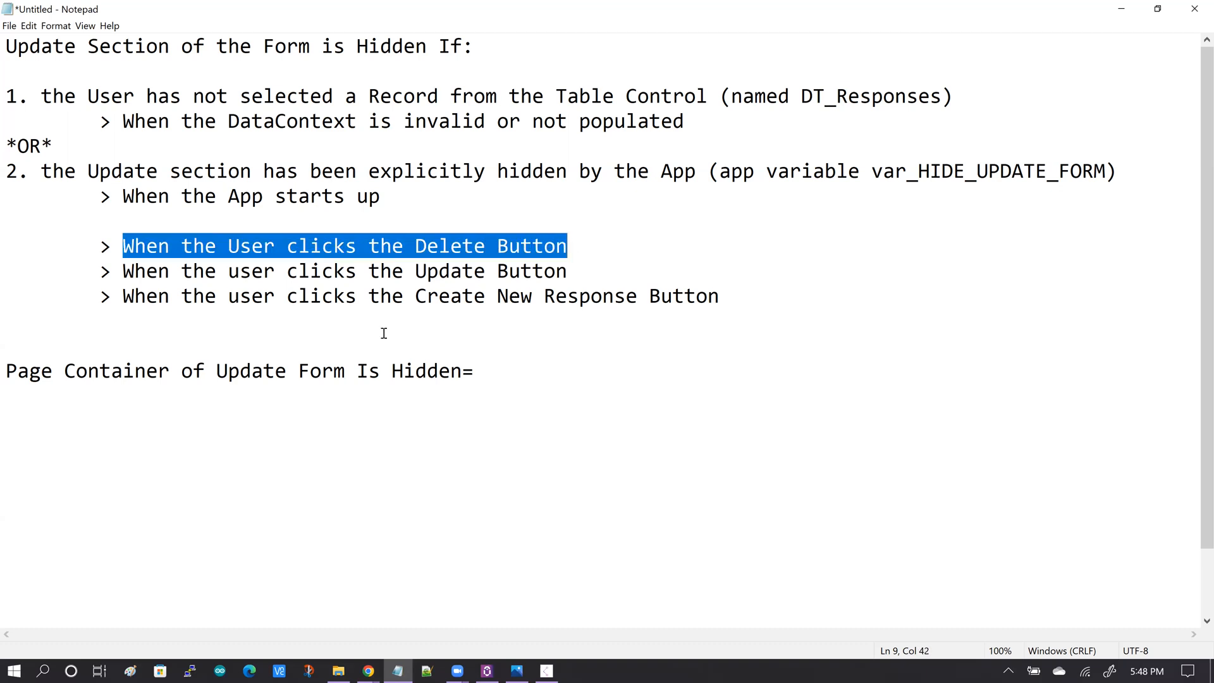
{"action": "left_click", "coordinate": [354, 311]}
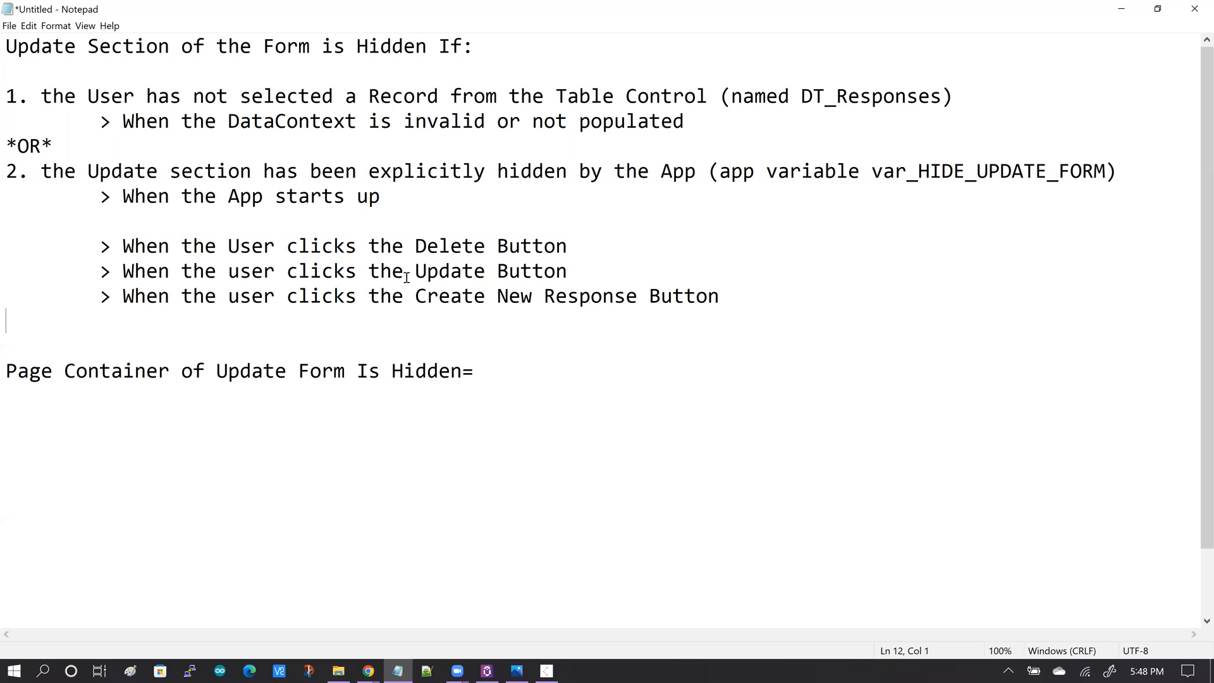
{"action": "left_click_drag", "start_coordinate": [415, 271], "coordinate": [482, 271]}
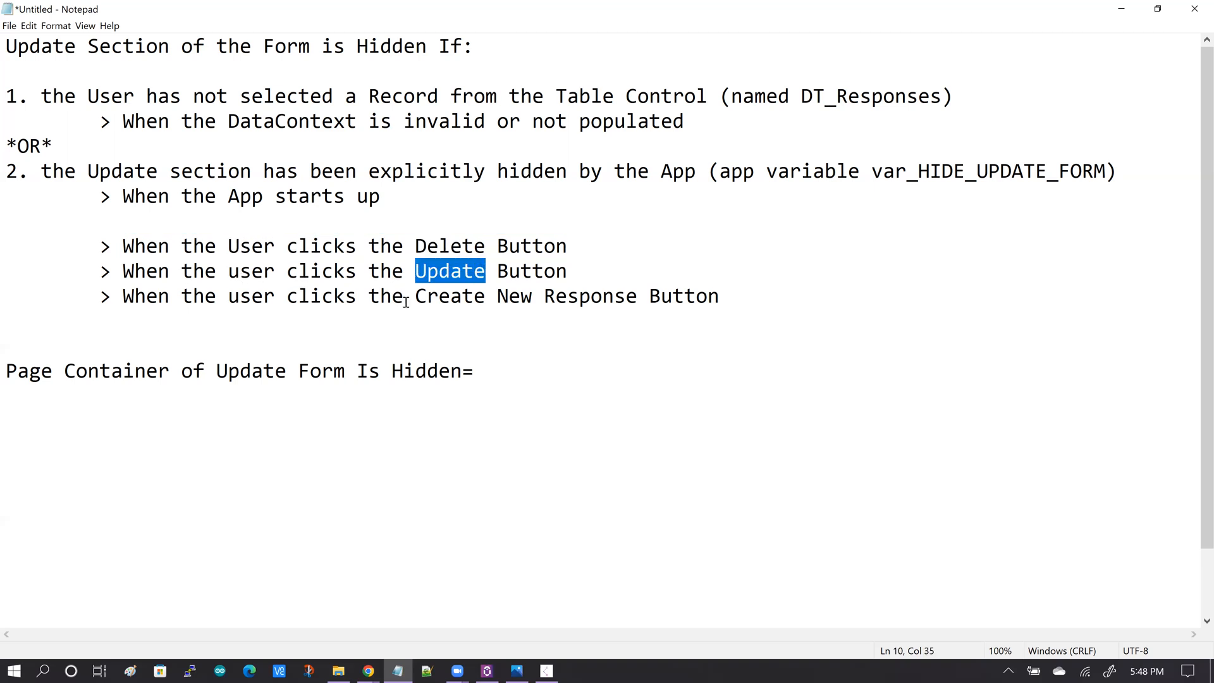
{"action": "left_click_drag", "start_coordinate": [415, 296], "coordinate": [637, 294]}
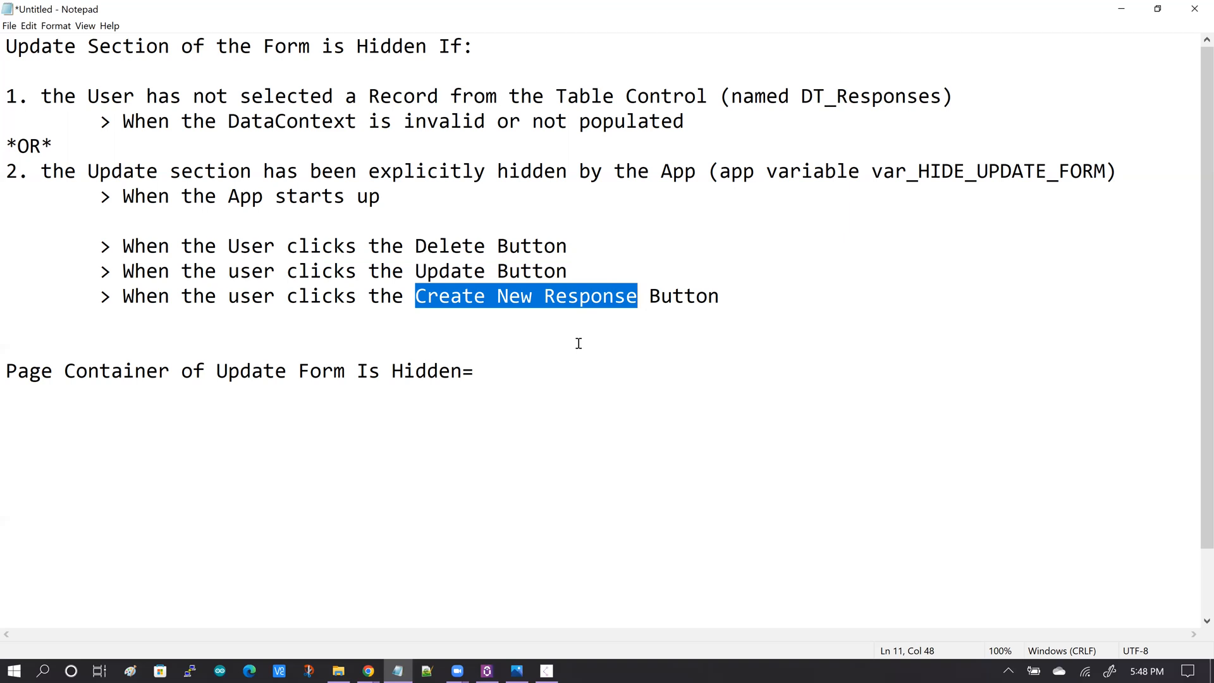
{"action": "left_click", "coordinate": [135, 202]}
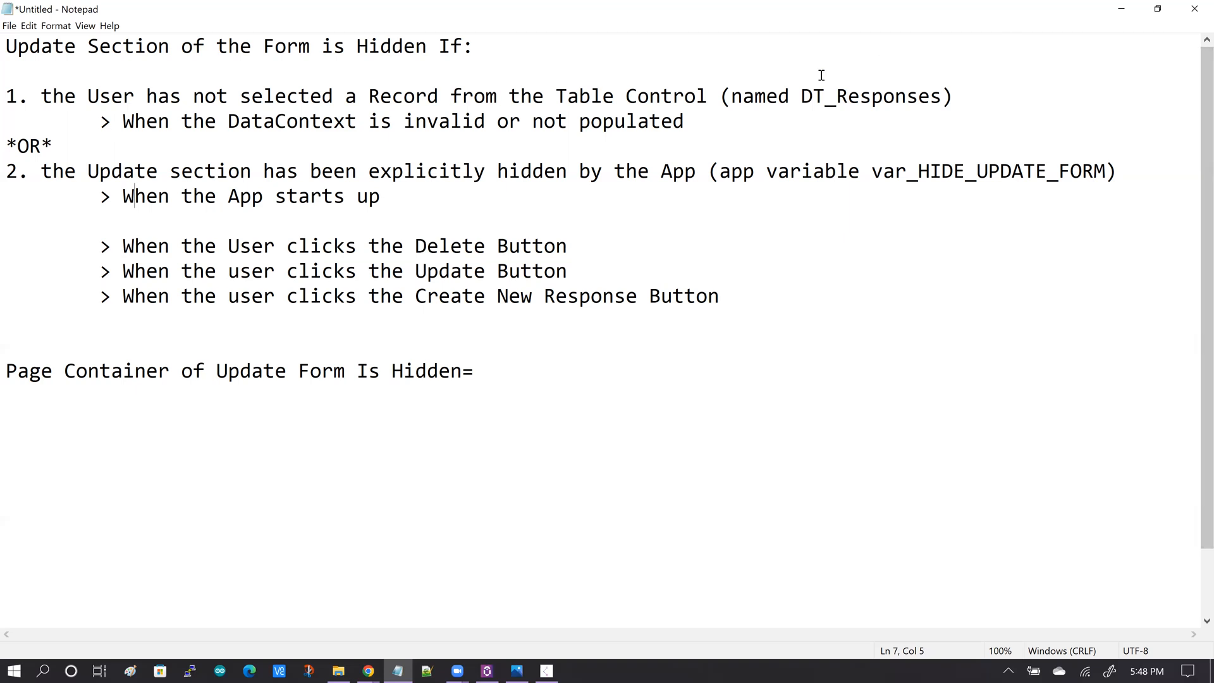
Write the expression Or(IsBlank(DT_Responses.SelectedValue), var_HIDE_UPDATE_FORM) below the Page Container Hidden heading in the notes.
{"action": "left_click_drag", "start_coordinate": [802, 96], "coordinate": [943, 96]}
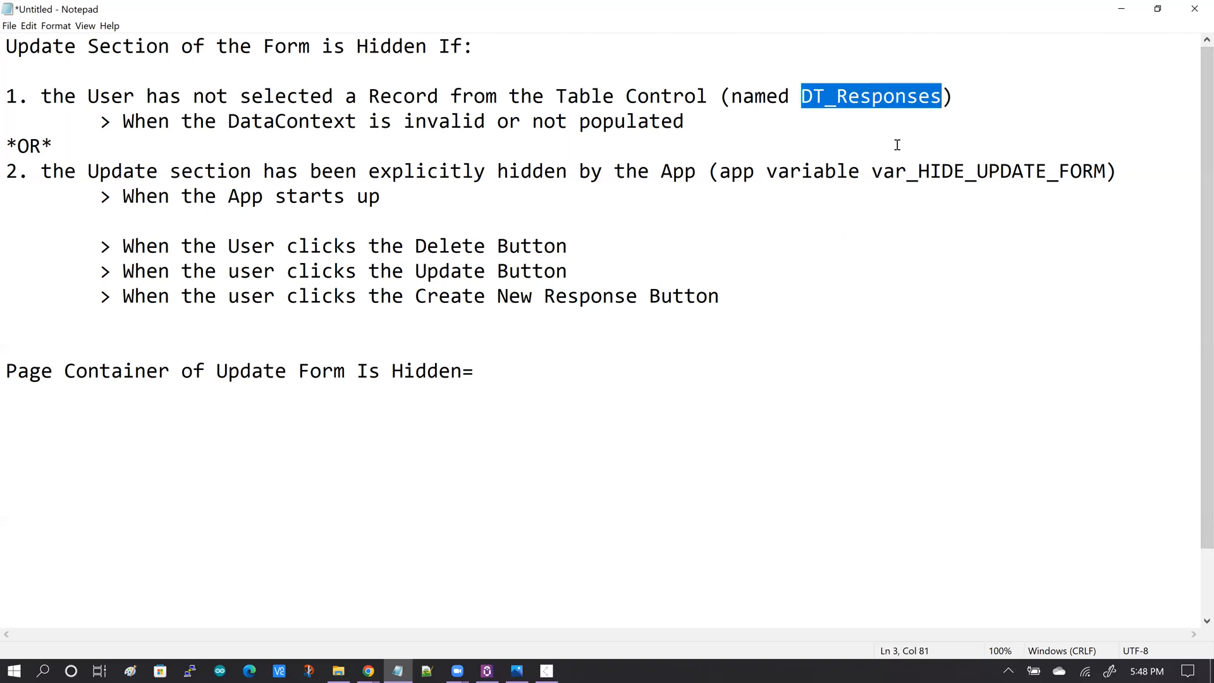
{"action": "left_click_drag", "start_coordinate": [873, 170], "coordinate": [1105, 170]}
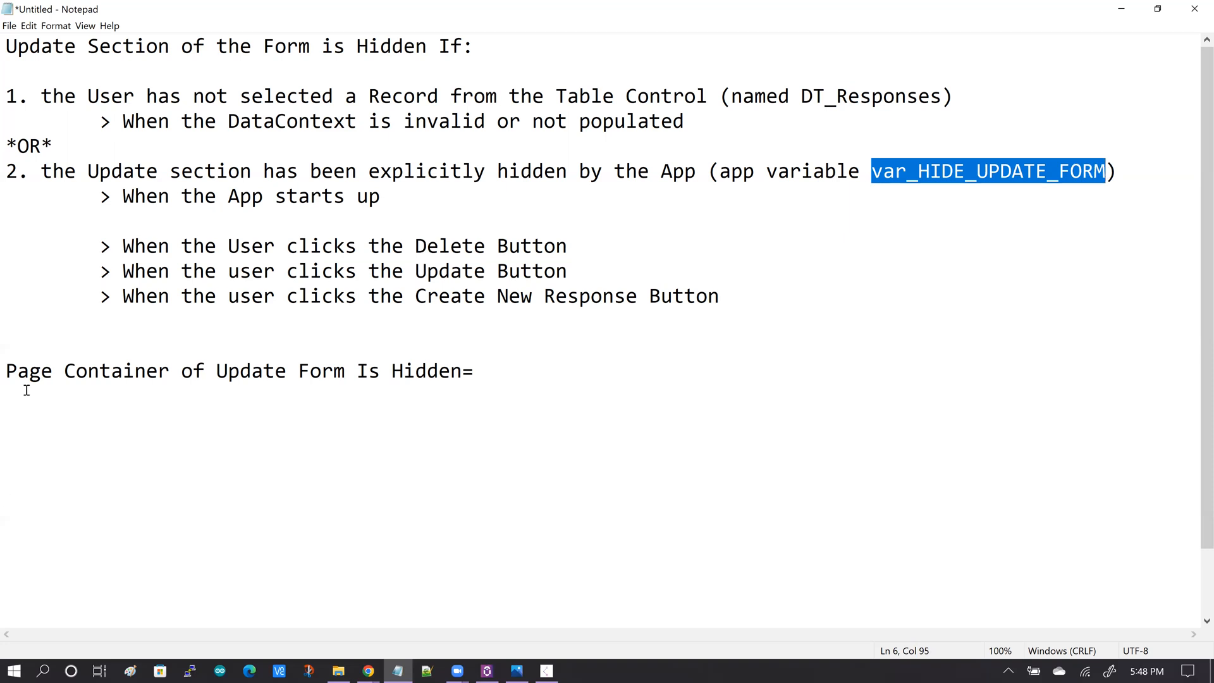
{"action": "left_click", "coordinate": [8, 373]}
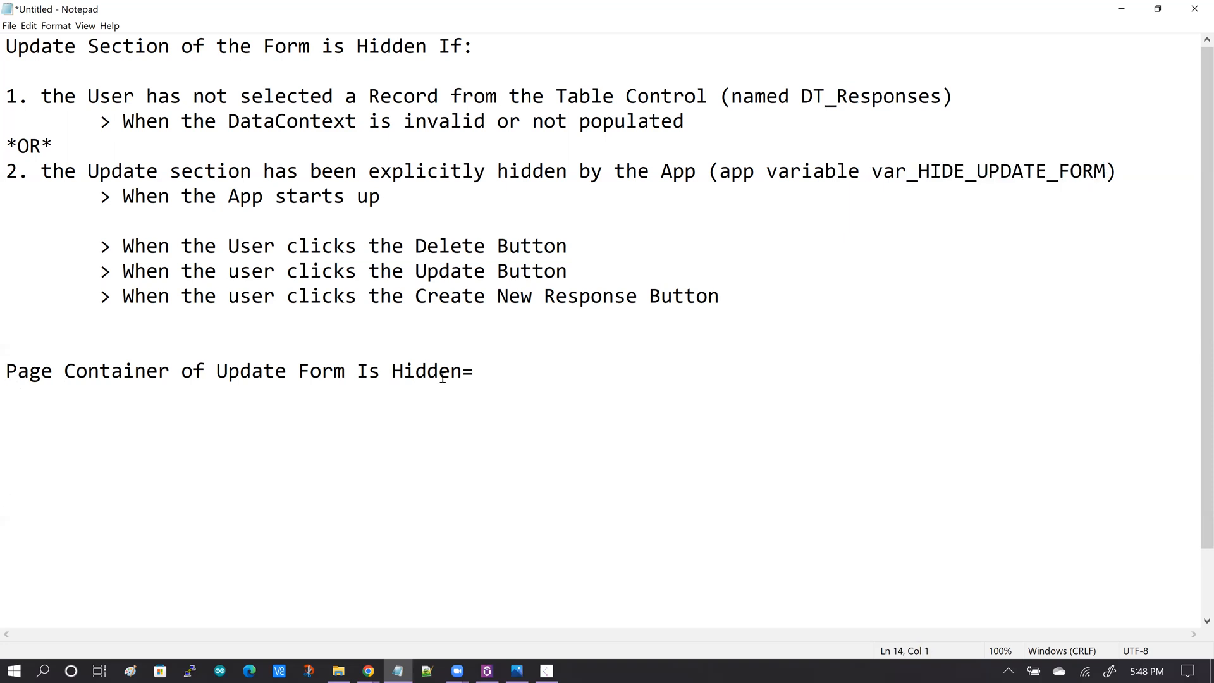
{"action": "left_click_drag", "start_coordinate": [460, 373], "coordinate": [376, 371]}
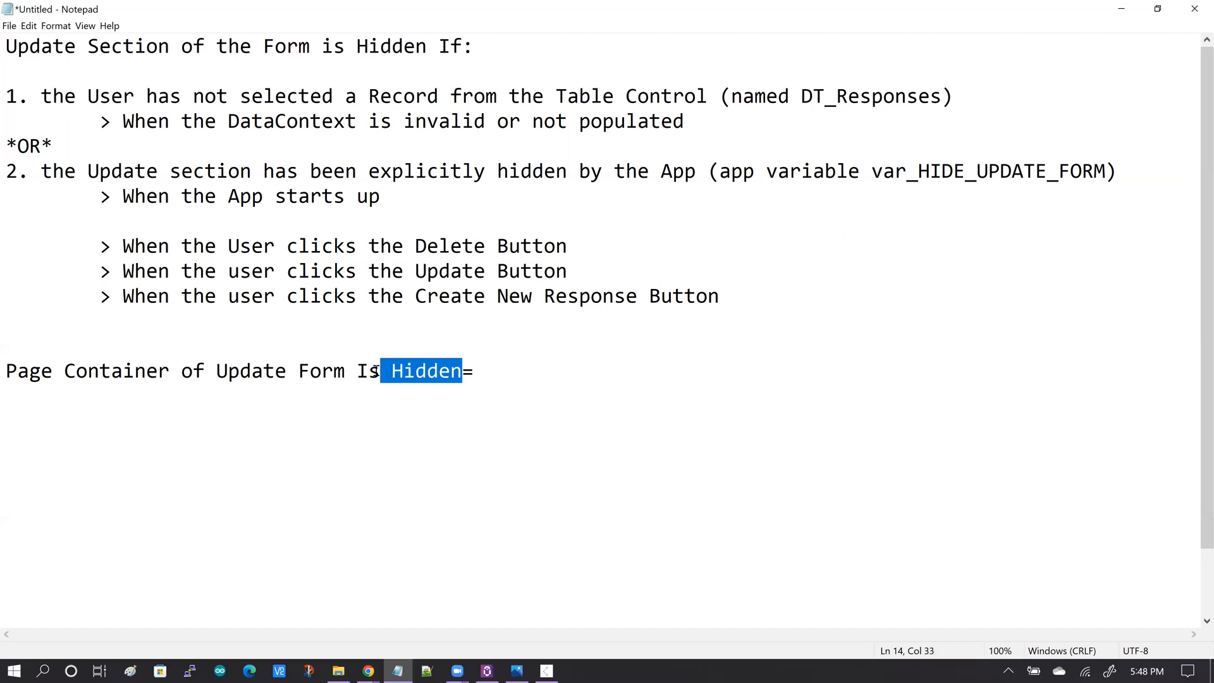
{"action": "left_click", "coordinate": [388, 402]}
{"action": "left_click", "coordinate": [218, 373]}
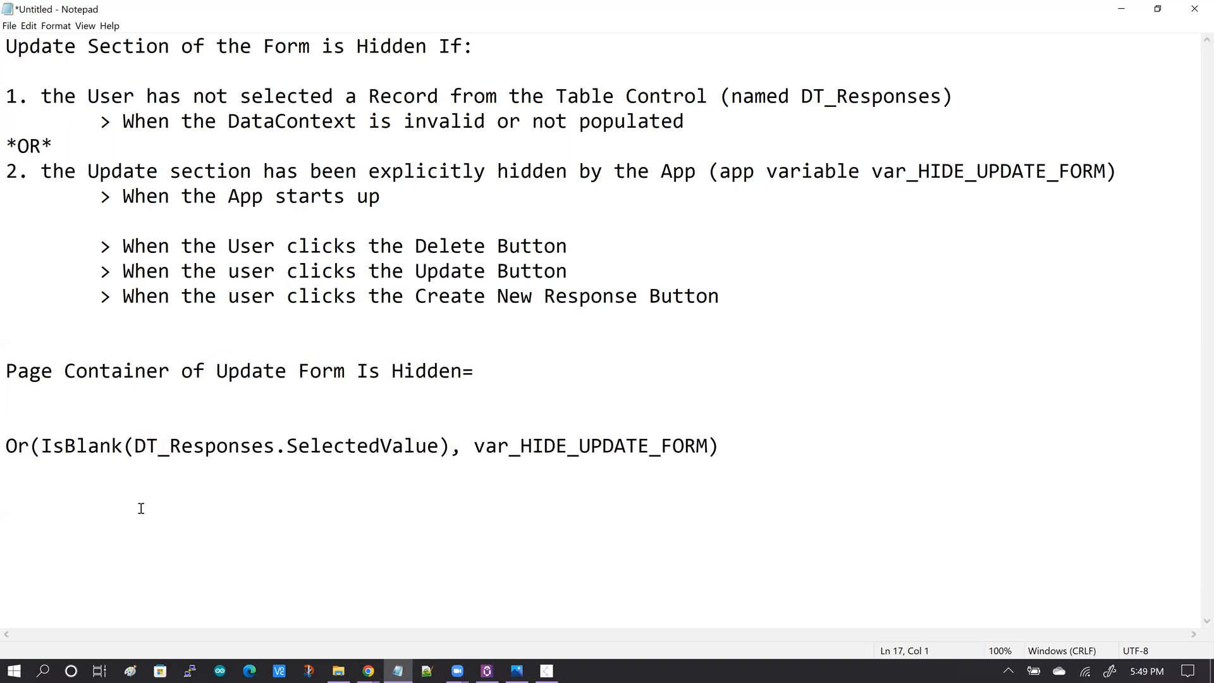
Review each part of the expression: the IsBlank check on the table selection and the var_HIDE_UPDATE_FORM variable.
{"action": "mouse_move", "coordinate": [42, 446]}
{"action": "left_mouse_down"}
{"action": "mouse_move", "coordinate": [417, 446]}
{"action": "mouse_move", "coordinate": [42, 446]}
{"action": "left_mouse_up"}
{"action": "left_click", "coordinate": [449, 445]}
{"action": "key", "text": "Right"}
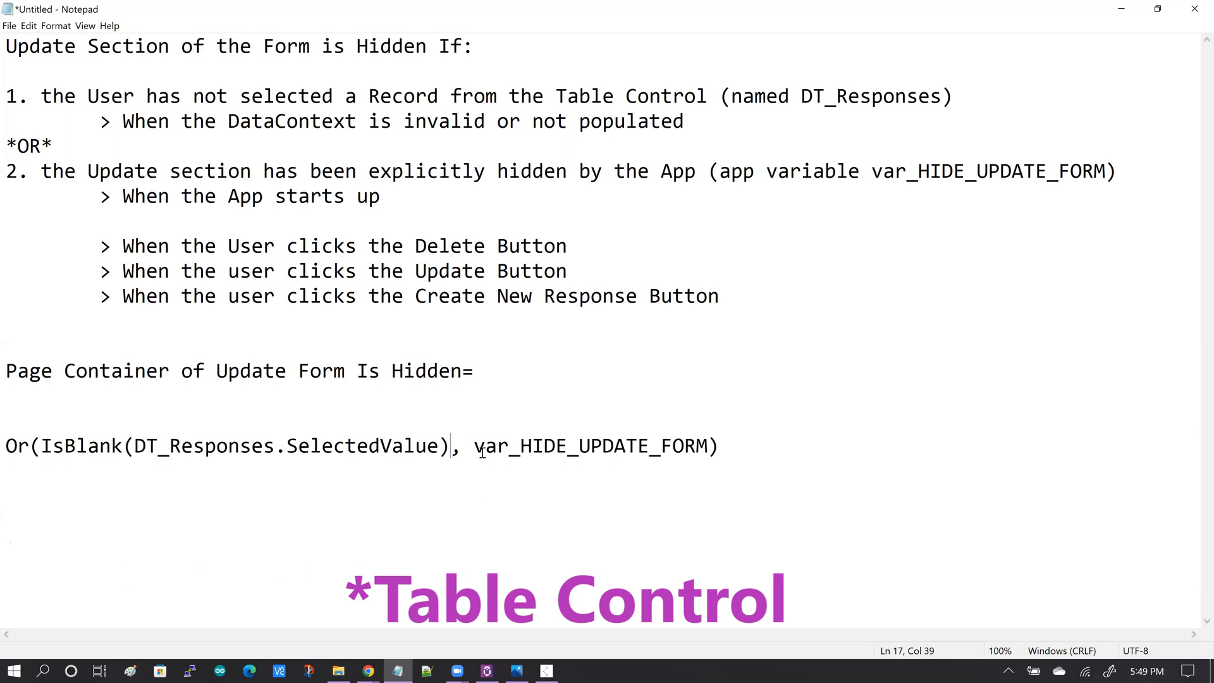
{"action": "left_click_drag", "start_coordinate": [474, 446], "coordinate": [708, 447]}
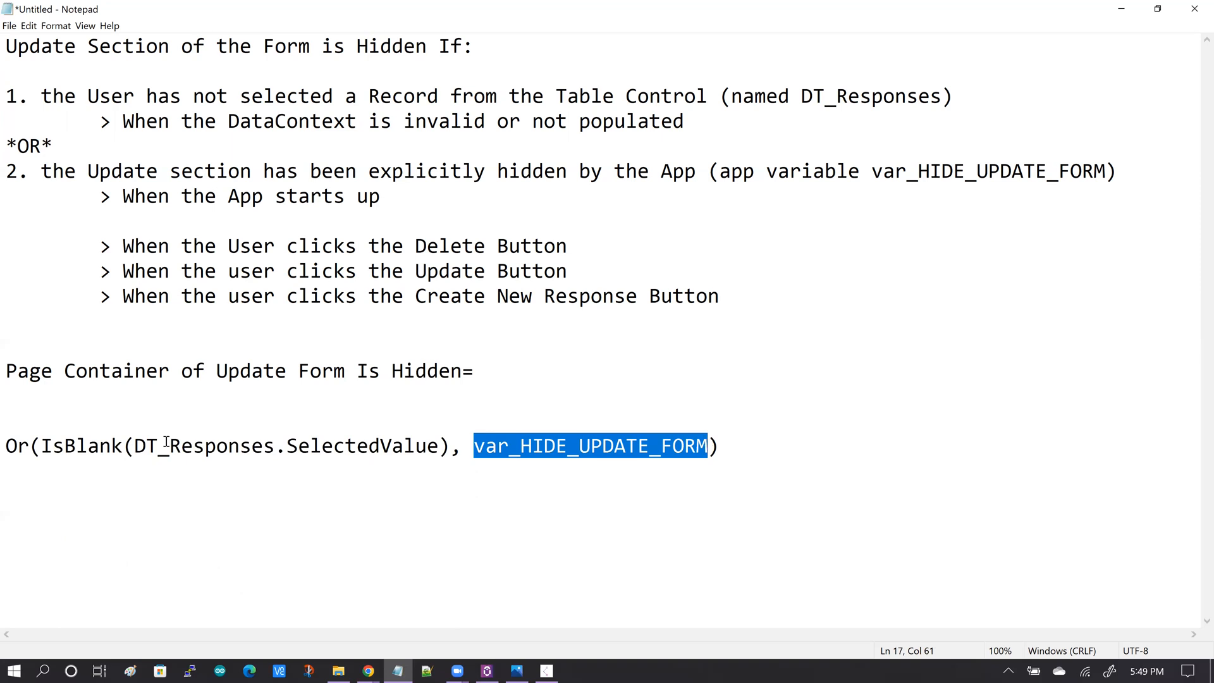
{"action": "left_click", "coordinate": [462, 448]}
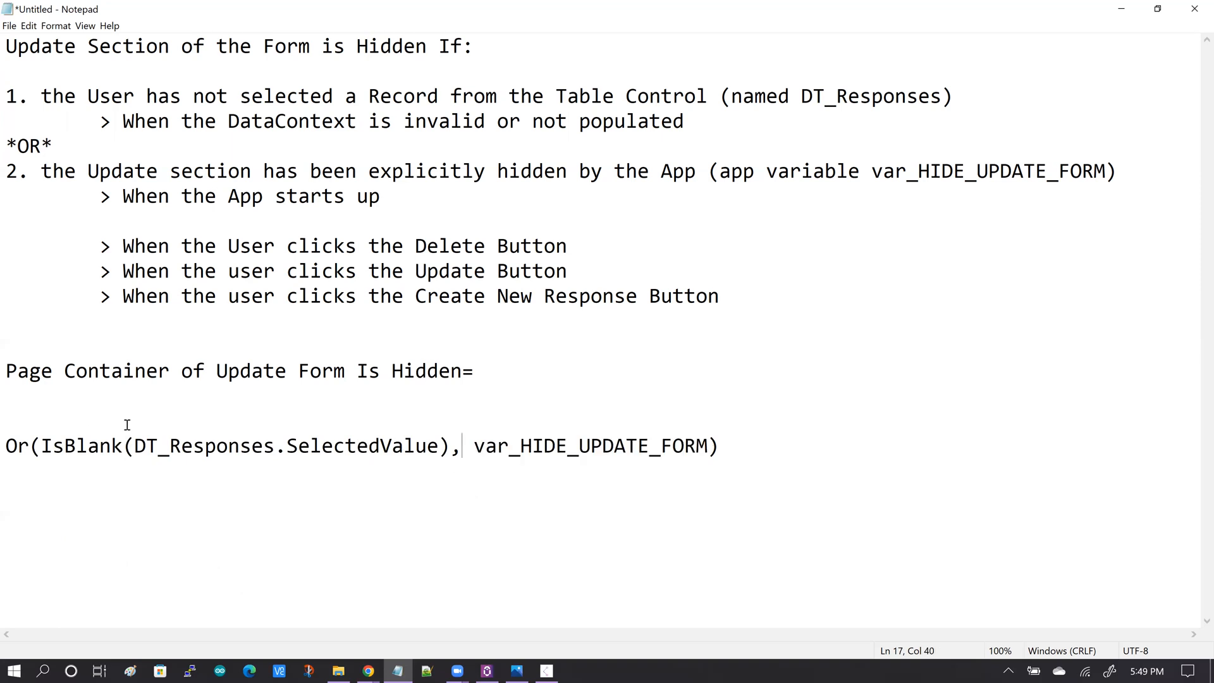
{"action": "left_click_drag", "start_coordinate": [5, 446], "coordinate": [30, 447]}
{"action": "left_click_drag", "start_coordinate": [6, 372], "coordinate": [496, 396]}
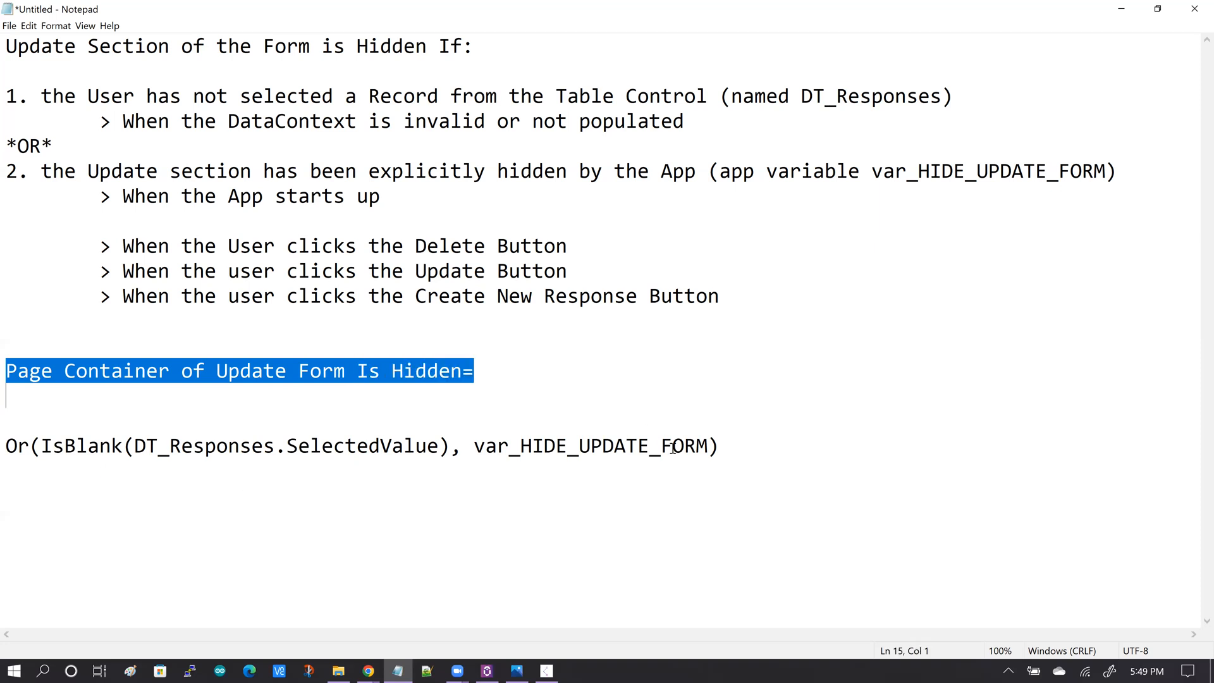
{"action": "left_click_drag", "start_coordinate": [719, 446], "coordinate": [5, 447]}
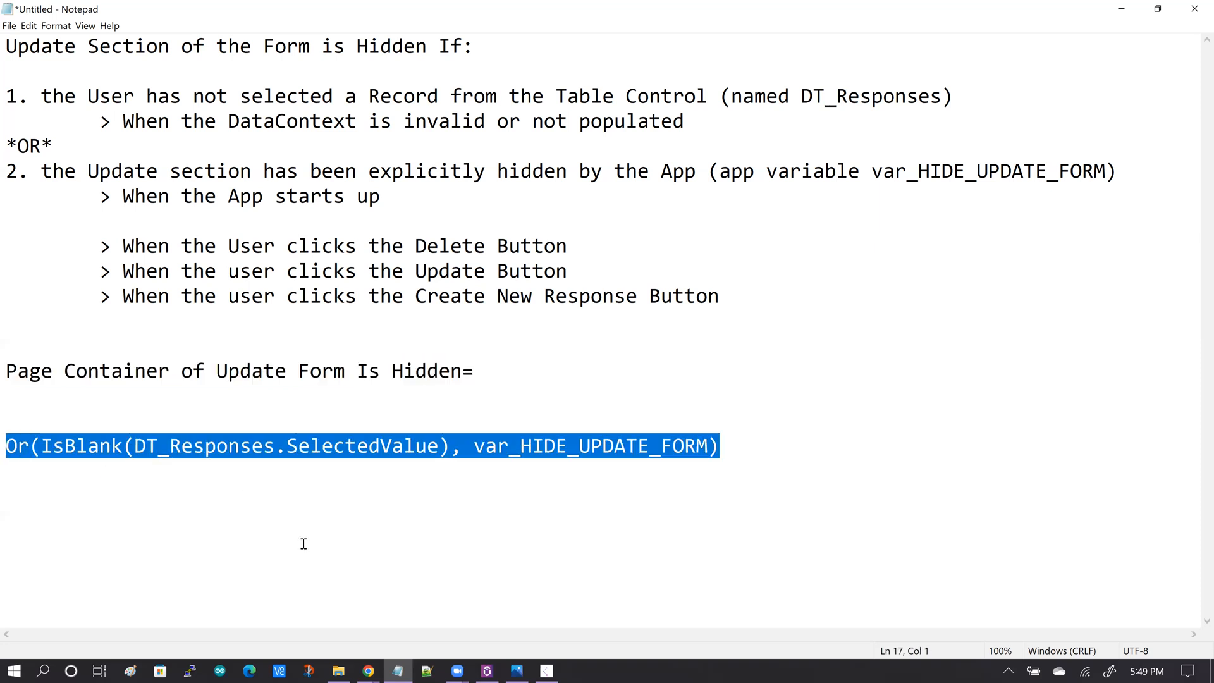
Compare the update form container's Hidden property in App Studio with the expression written in the notes.
{"action": "left_click", "coordinate": [368, 671]}
{"action": "left_click", "coordinate": [458, 597]}
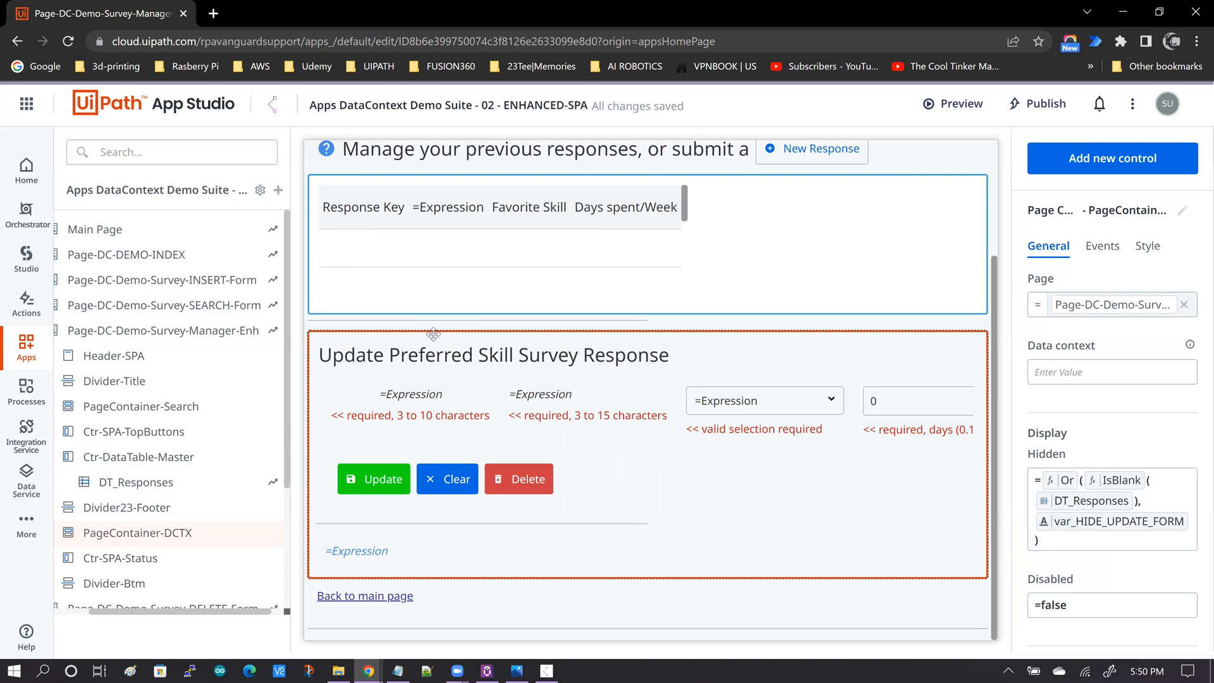
{"action": "left_click", "coordinate": [398, 671]}
{"action": "left_click_drag", "start_coordinate": [879, 177], "coordinate": [1014, 175]}
{"action": "left_click_drag", "start_coordinate": [1106, 174], "coordinate": [872, 175]}
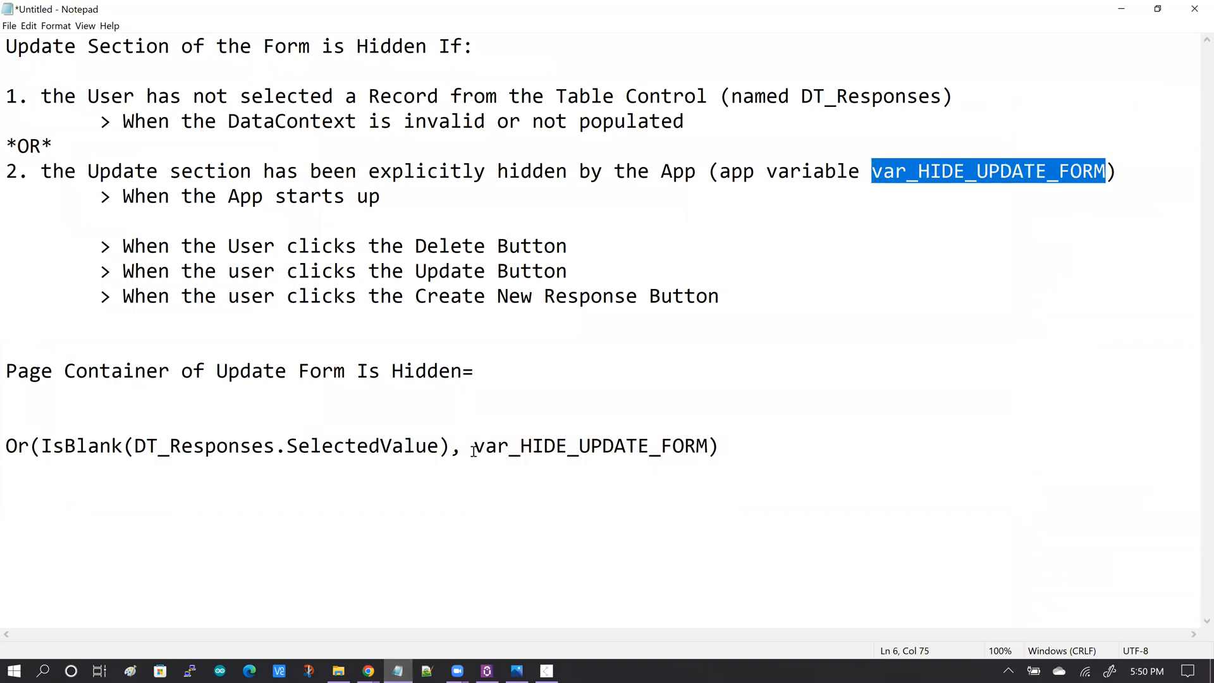
{"action": "left_click_drag", "start_coordinate": [475, 446], "coordinate": [708, 447]}
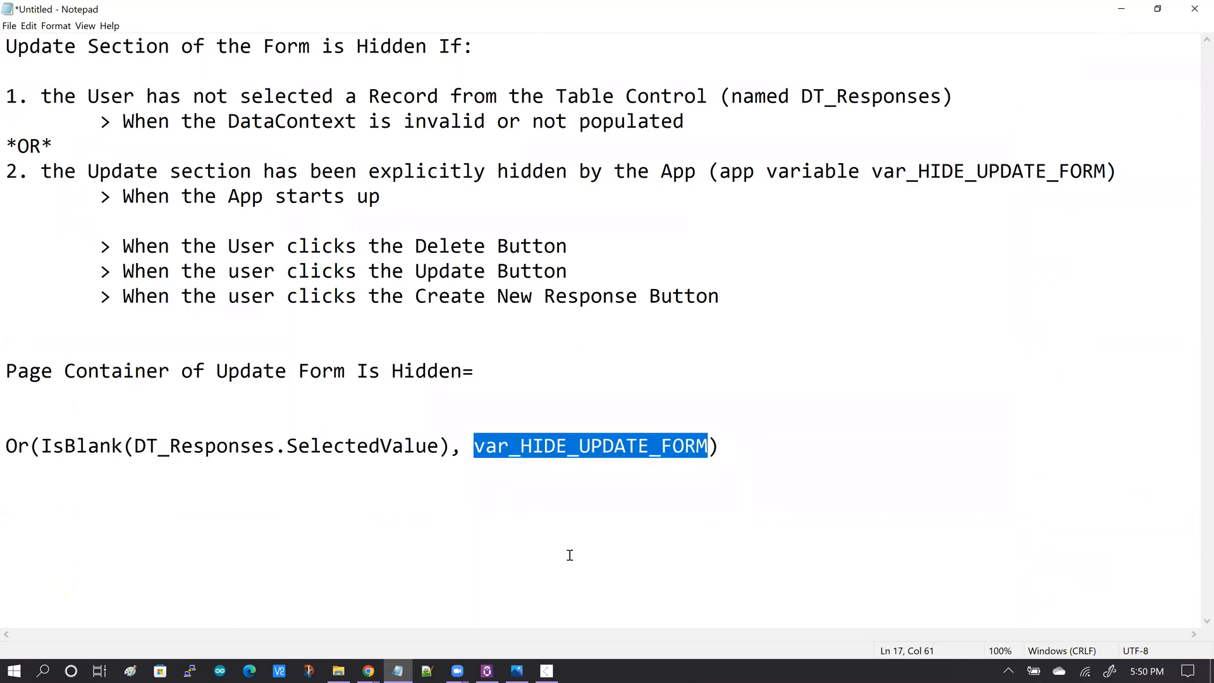
{"action": "left_click", "coordinate": [368, 671]}
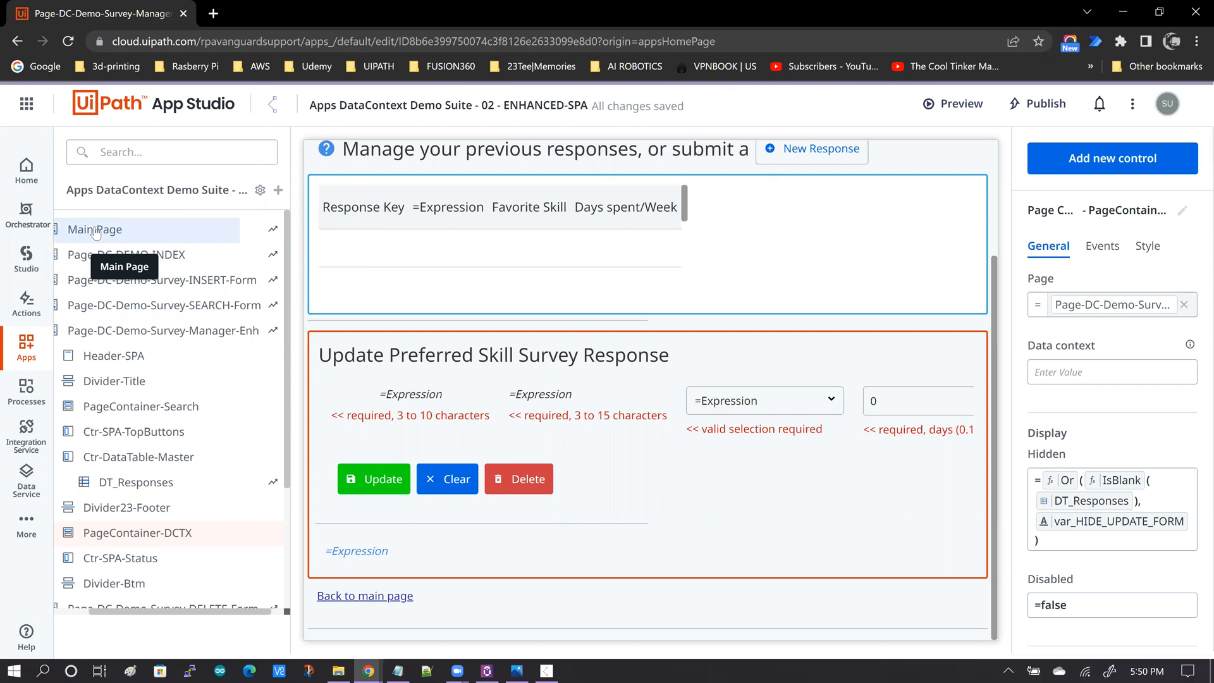
Open the Main Page's load event rules and review its Set Values actions, including the one for var_HIDE_UPDATE_FORM.
{"action": "left_click", "coordinate": [95, 230]}
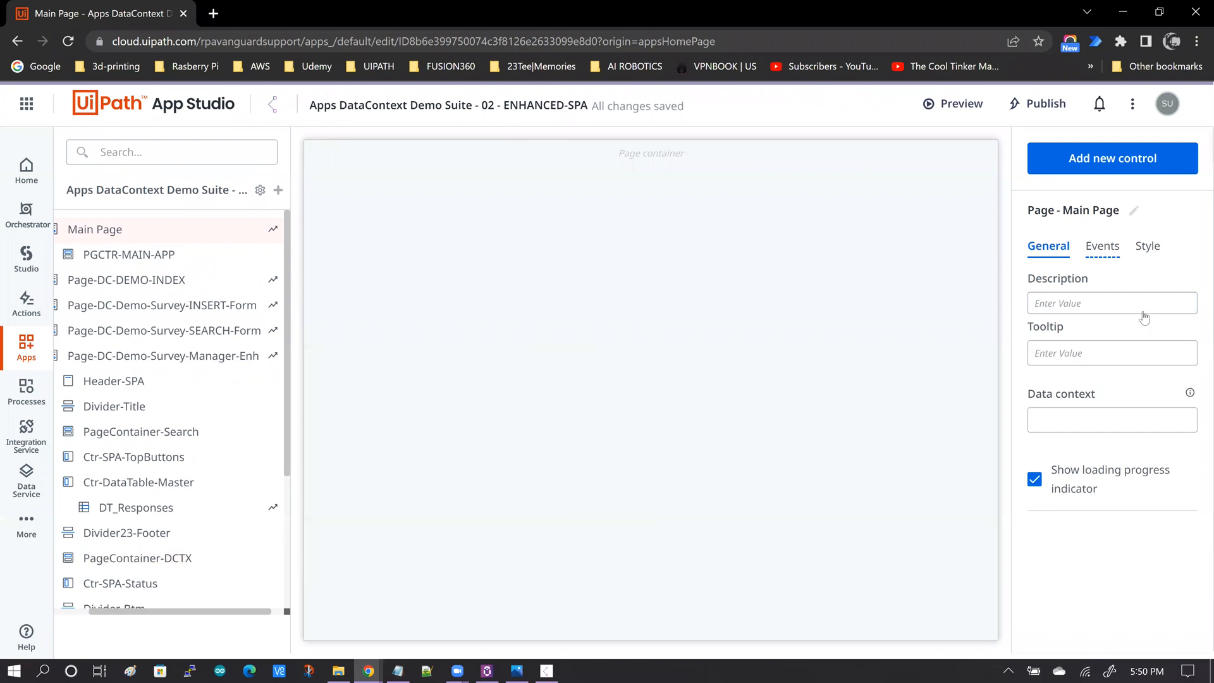
{"action": "left_click", "coordinate": [1102, 246]}
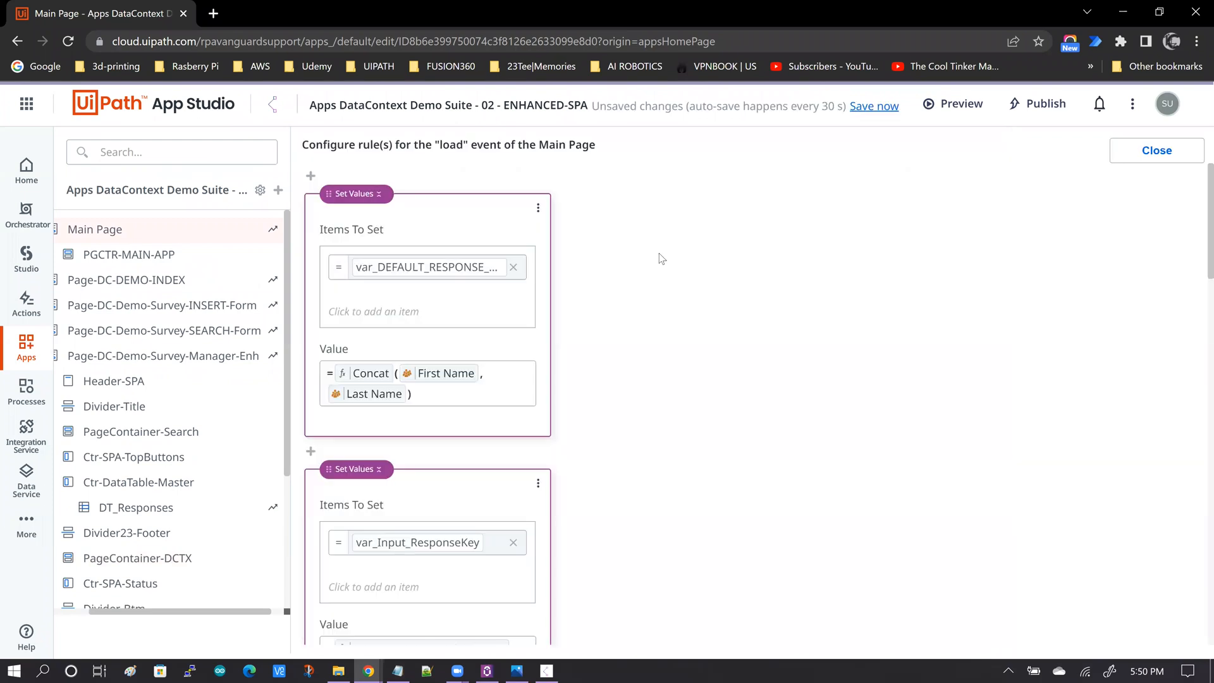
{"action": "scroll", "coordinate": [662, 272], "scroll_direction": "down", "scroll_amount": 1}
{"action": "scroll", "coordinate": [665, 277], "scroll_direction": "down", "scroll_amount": 4}
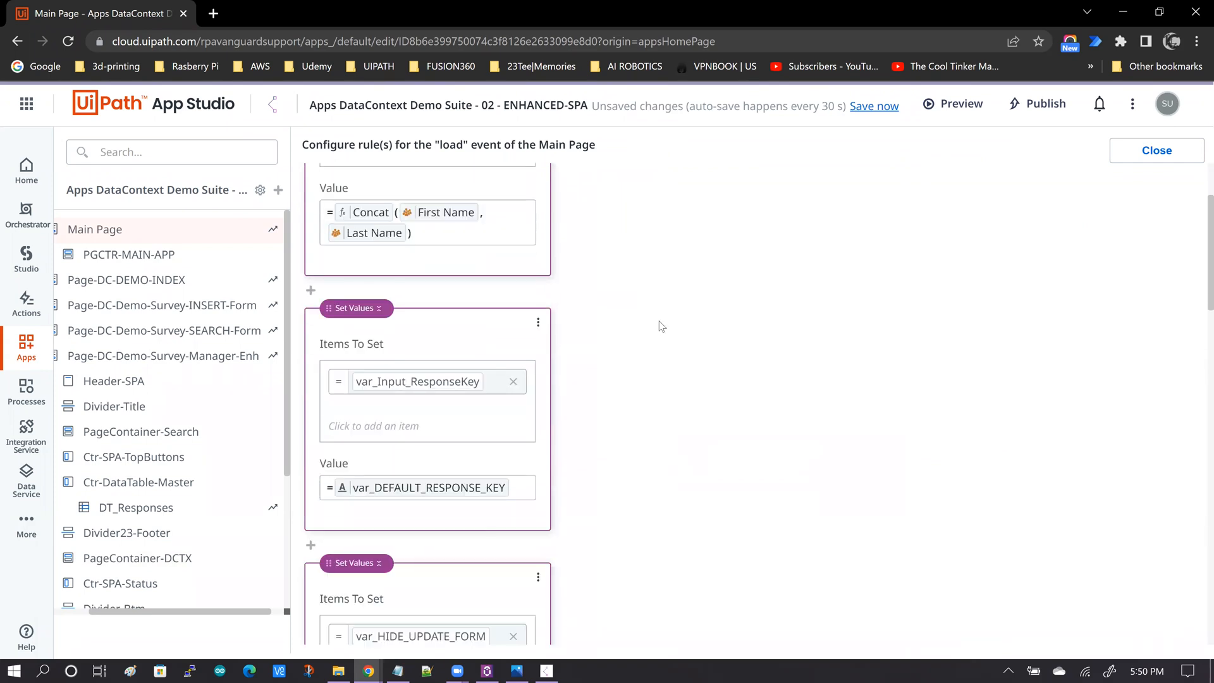
{"action": "scroll", "coordinate": [662, 326], "scroll_direction": "down", "scroll_amount": 3}
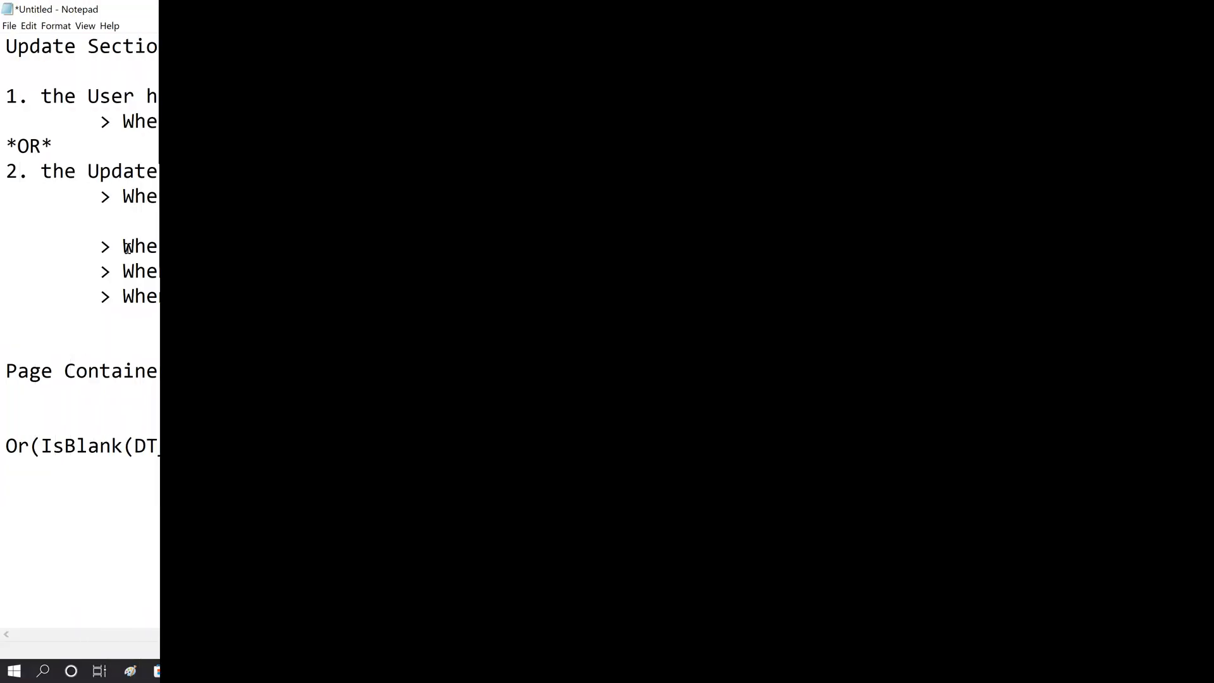
Highlight the notes on var_HIDE_UPDATE_FORM and the three button clicks that hide the update section.
{"action": "left_click_drag", "start_coordinate": [123, 246], "coordinate": [536, 247]}
{"action": "left_click_drag", "start_coordinate": [536, 247], "coordinate": [567, 247]}
{"action": "left_click_drag", "start_coordinate": [567, 247], "coordinate": [570, 264]}
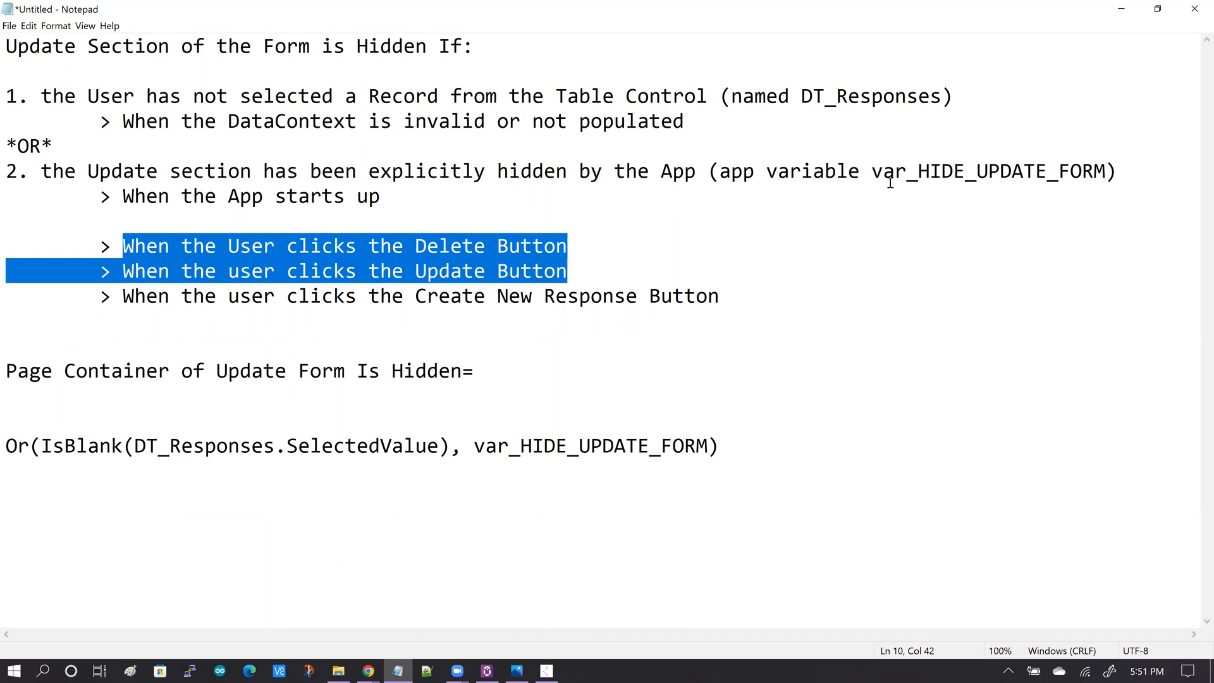
{"action": "left_click_drag", "start_coordinate": [872, 172], "coordinate": [1106, 176]}
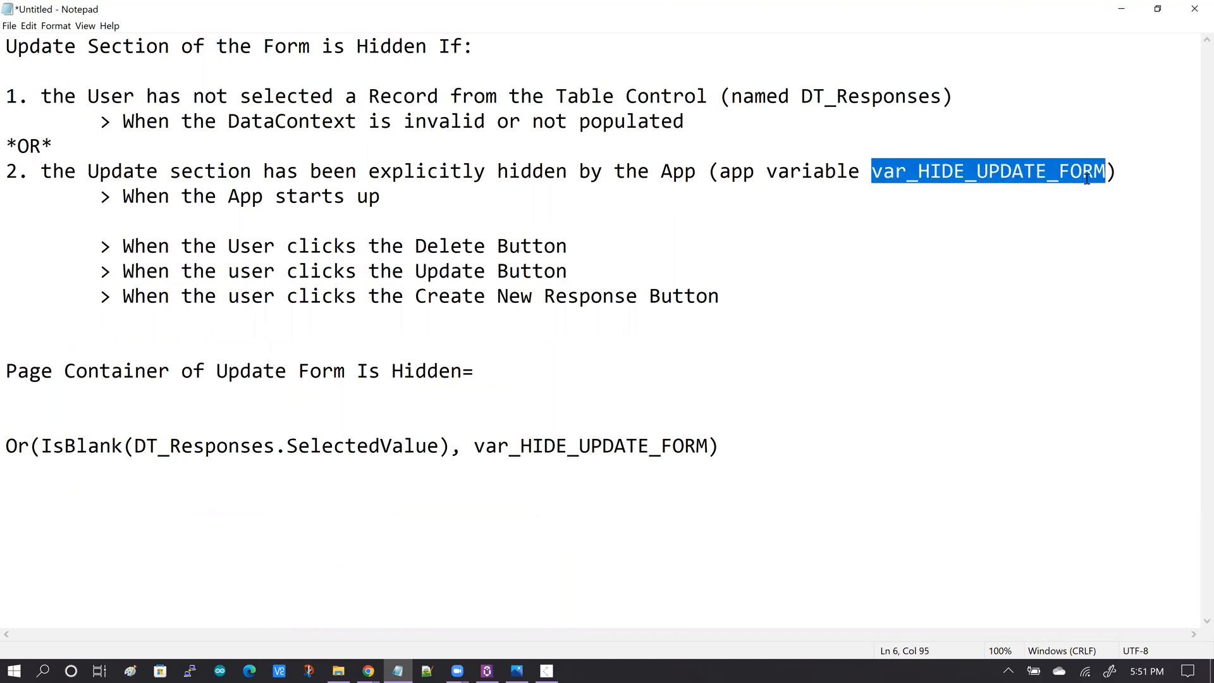
{"action": "left_click", "coordinate": [643, 214]}
{"action": "left_click_drag", "start_coordinate": [124, 248], "coordinate": [725, 296]}
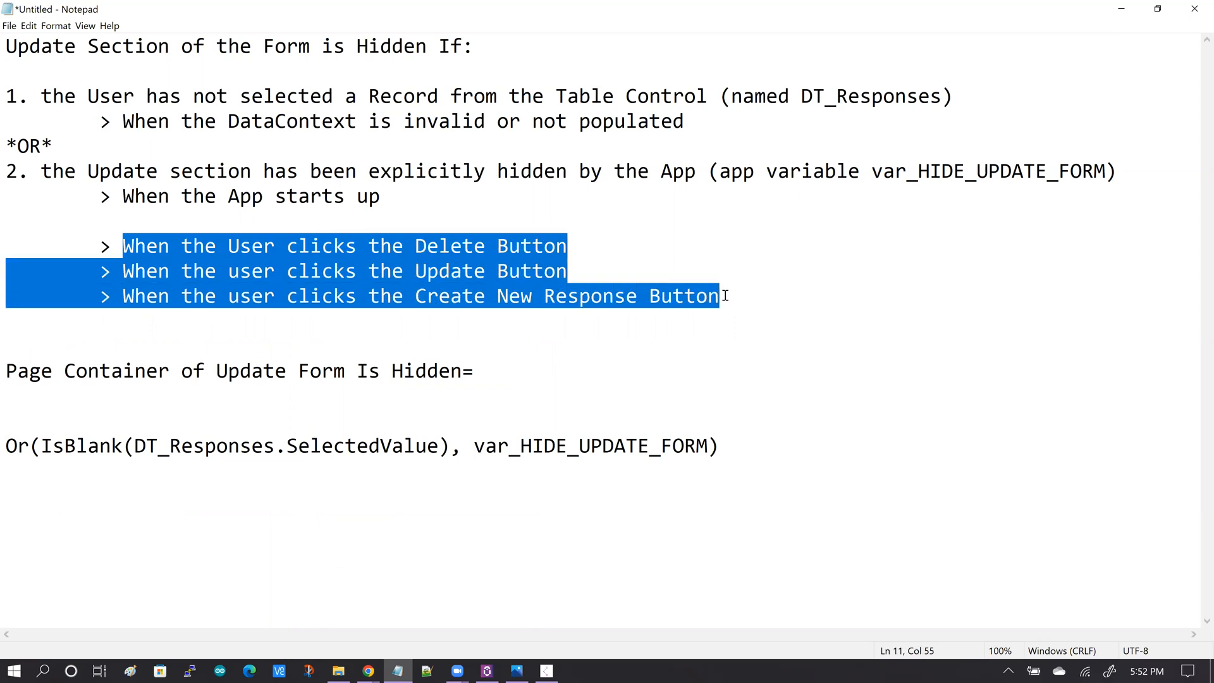
{"action": "left_click", "coordinate": [725, 296]}
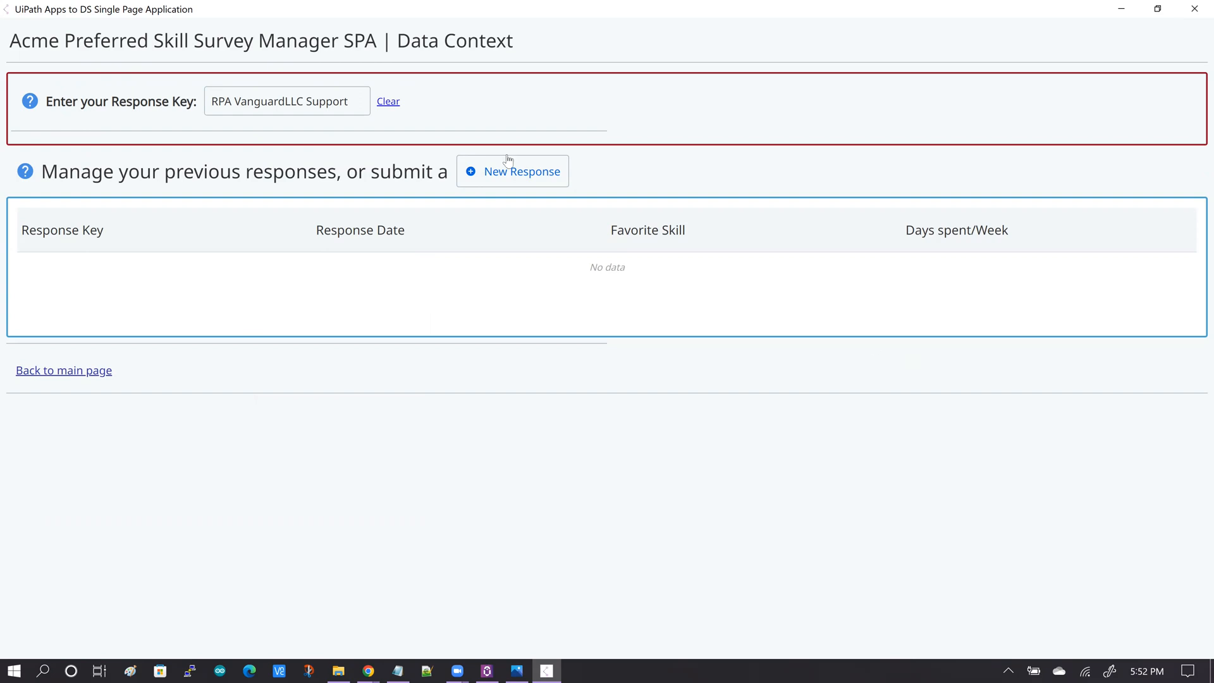
In the running app, enter the user name as the response key and select the first response in the table.
{"action": "mouse_move", "coordinate": [248, 105]}
{"action": "left_click", "coordinate": [353, 103]}
{"action": "key", "text": "ctrl+a"}
{"action": "type", "text": "PrashM"}
{"action": "key", "text": "Tab"}
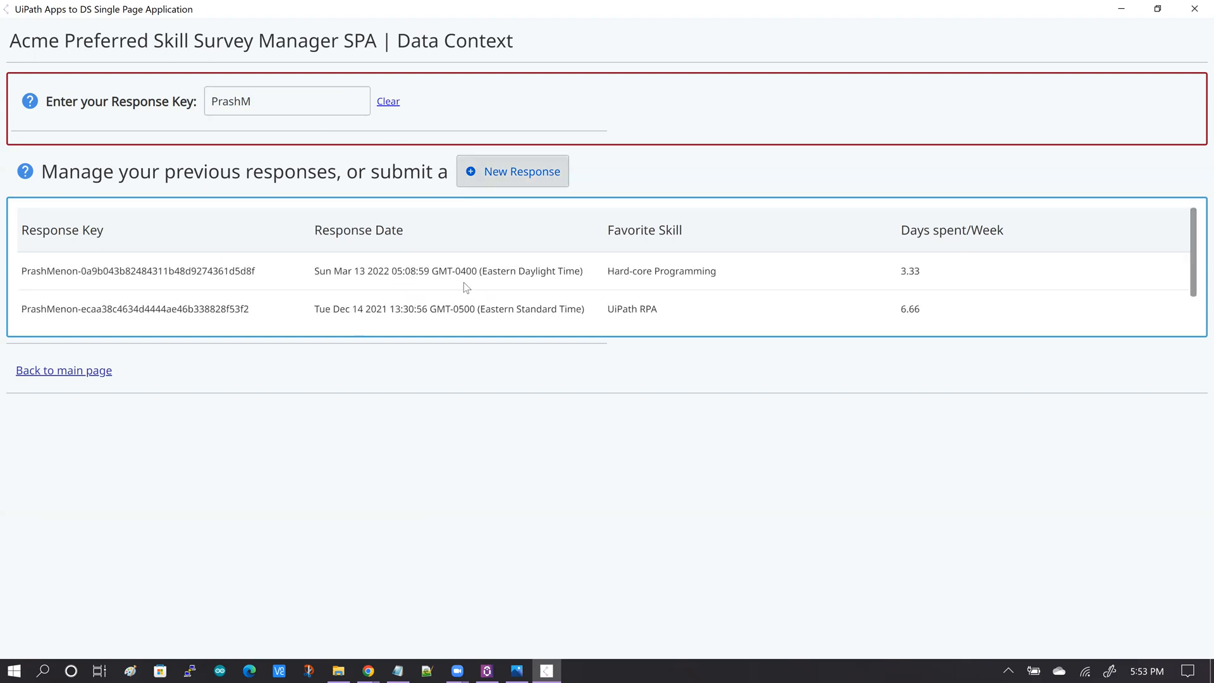
{"action": "left_click", "coordinate": [153, 277]}
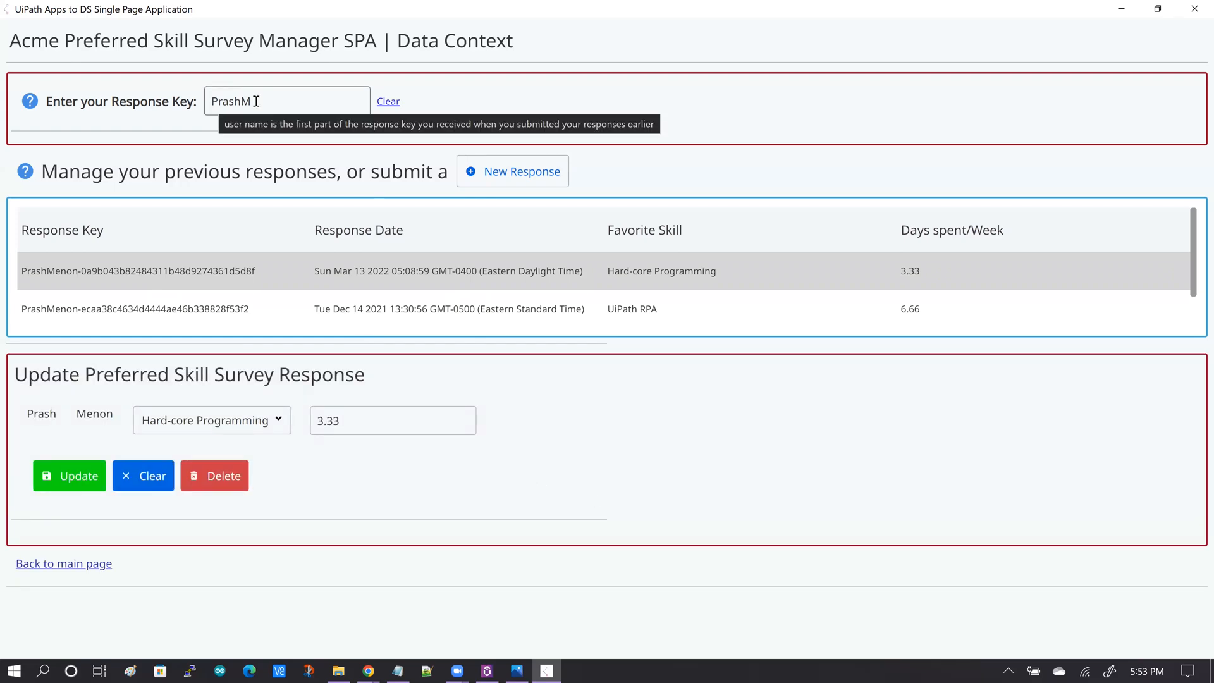
{"action": "left_click", "coordinate": [228, 103]}
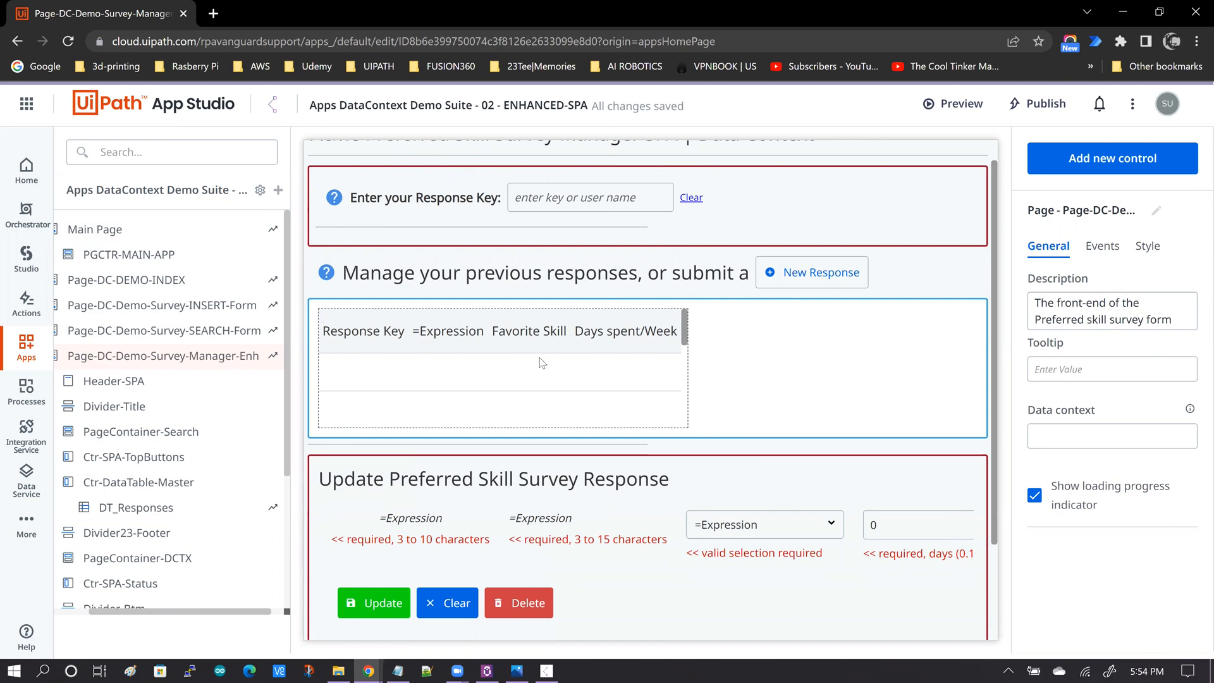
Open the DT_Responses table's value-changed rule and review its Set Values actions for dr_SelectedRow_Id and var_StatusMsg.
{"action": "left_click", "coordinate": [524, 317]}
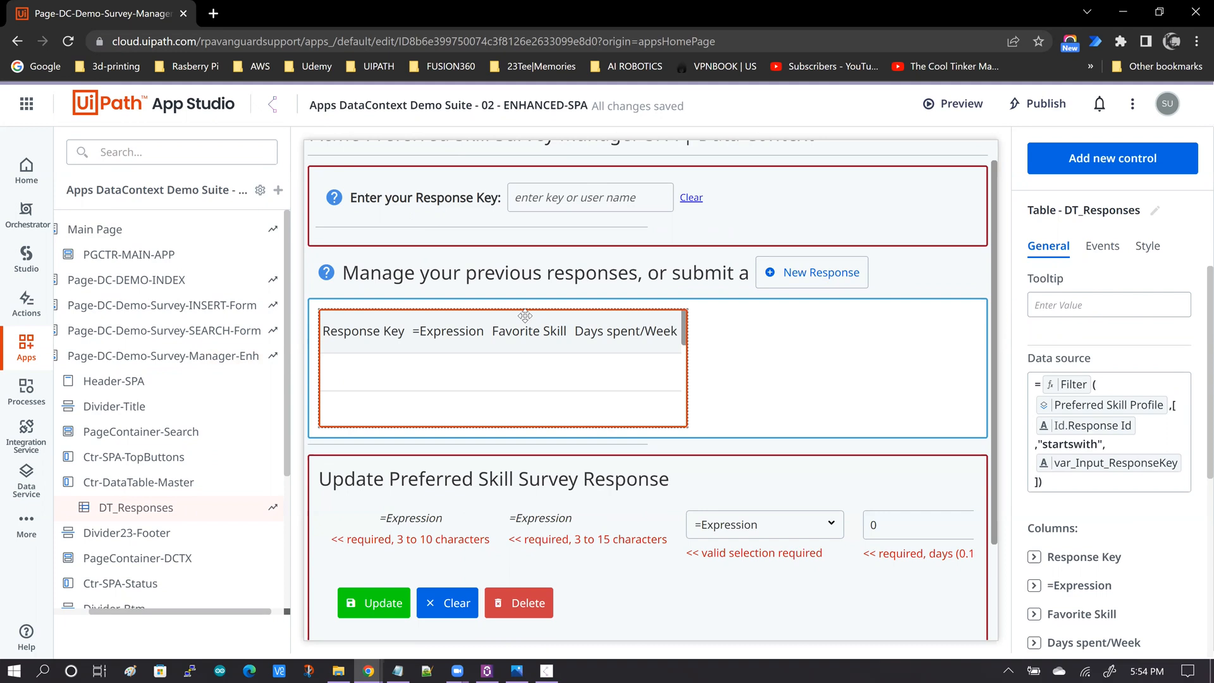
{"action": "left_click", "coordinate": [1105, 256]}
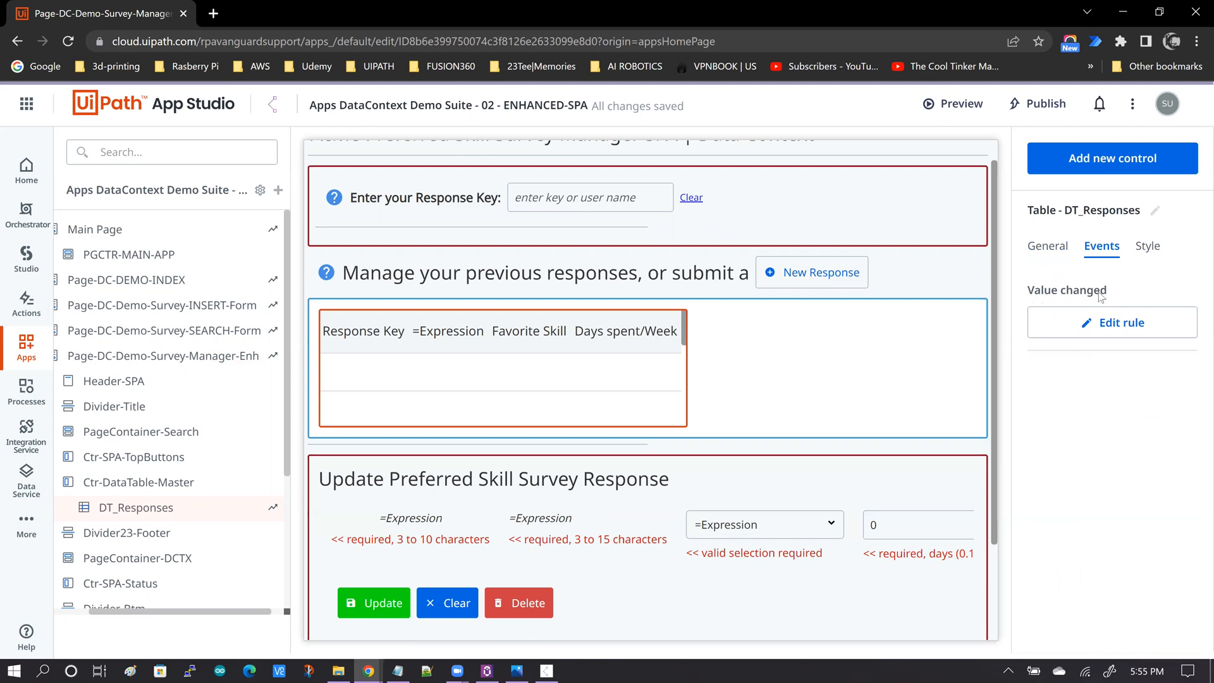
{"action": "left_click", "coordinate": [1108, 327]}
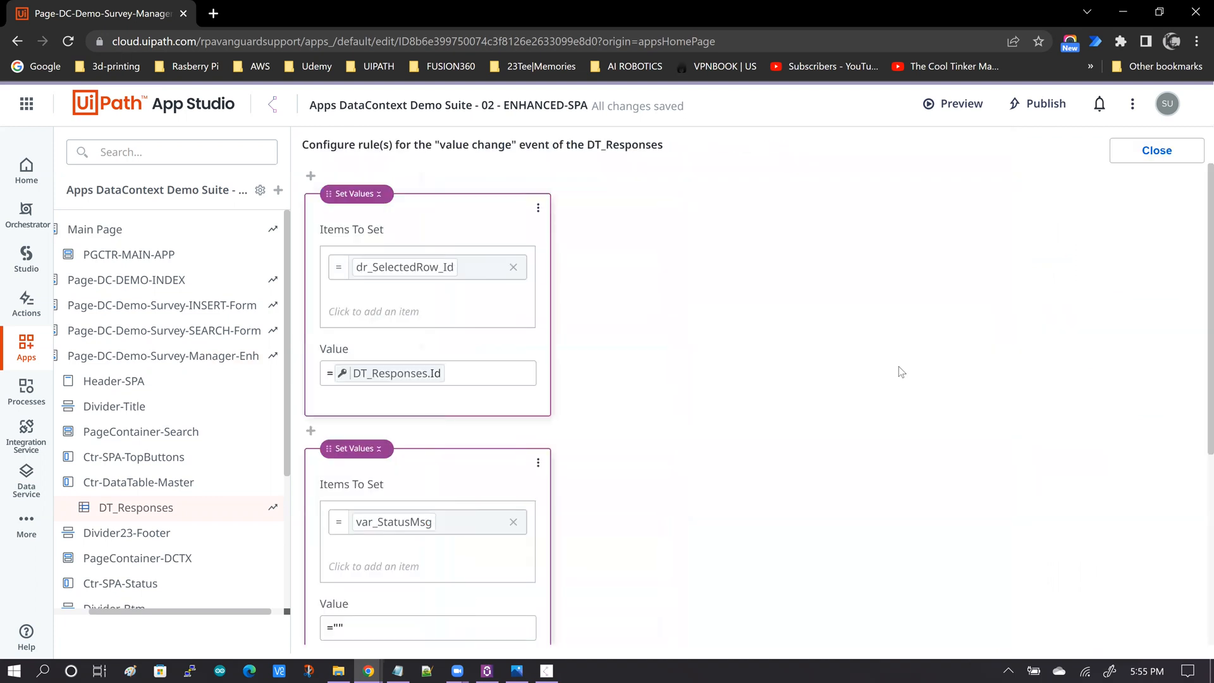
{"action": "scroll", "coordinate": [727, 304], "scroll_direction": "down", "scroll_amount": 1}
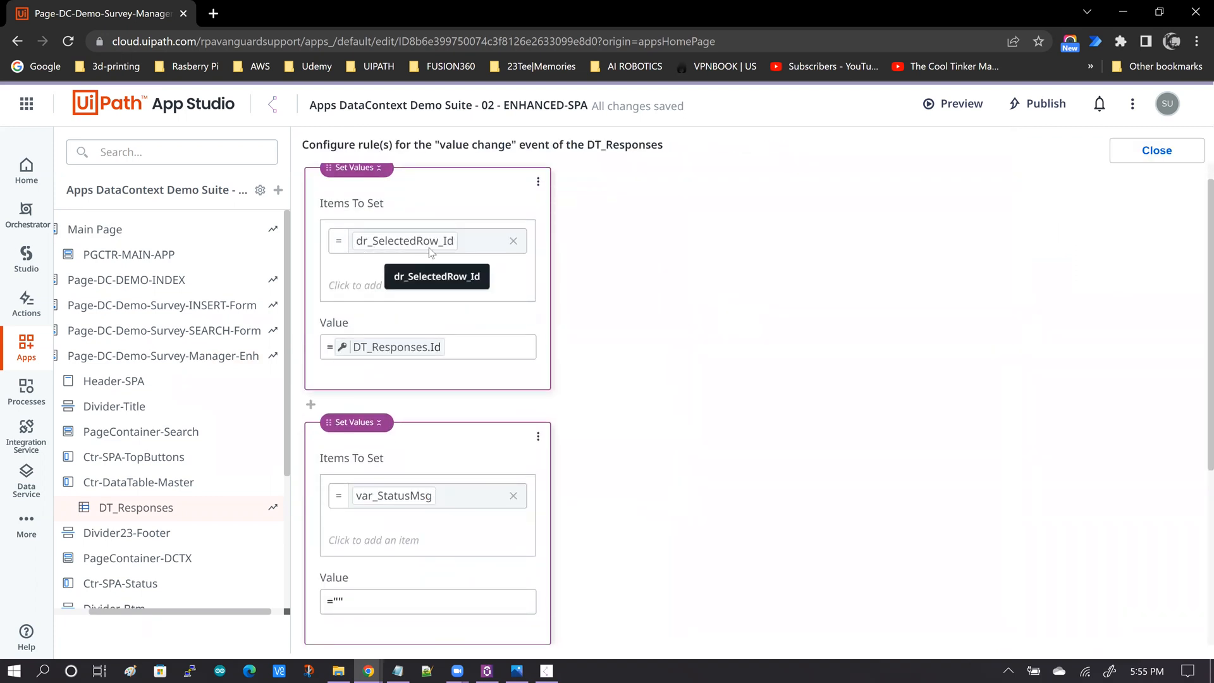
{"action": "scroll", "coordinate": [643, 315], "scroll_direction": "up", "scroll_amount": 1}
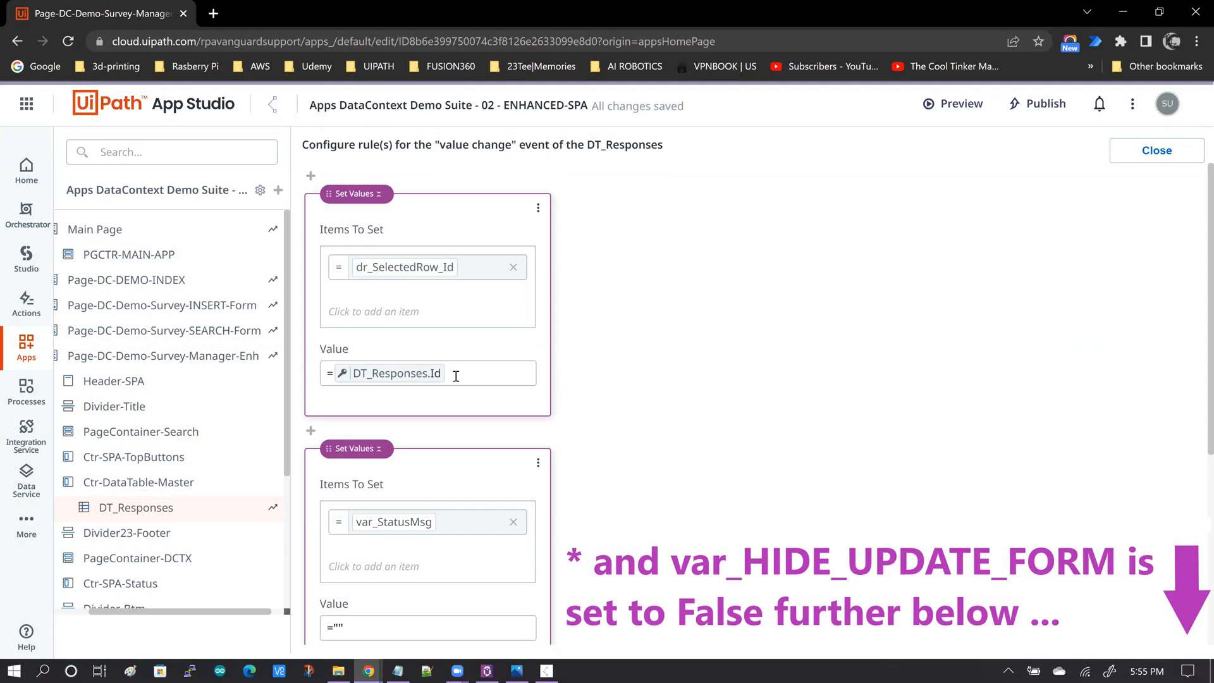
Browse the resources for the fields of DT_Responses.Selected Value from the dr_SelectedRow_Id value field.
{"action": "left_click", "coordinate": [456, 376]}
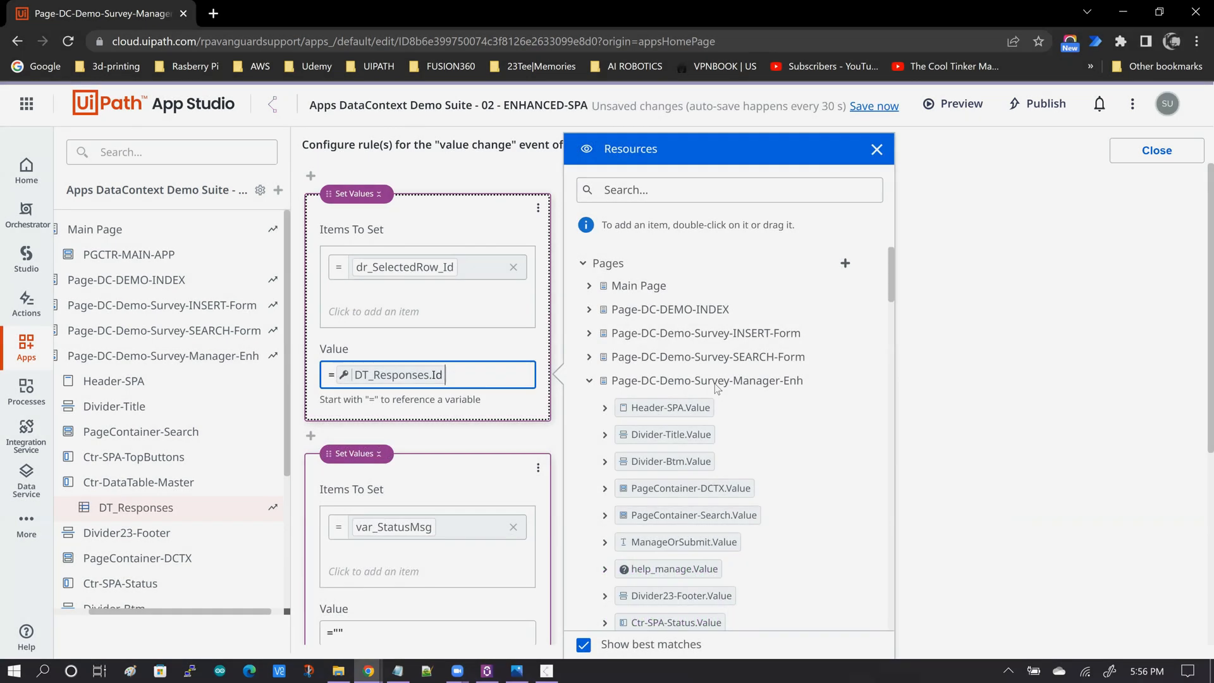
{"action": "left_click", "coordinate": [704, 378]}
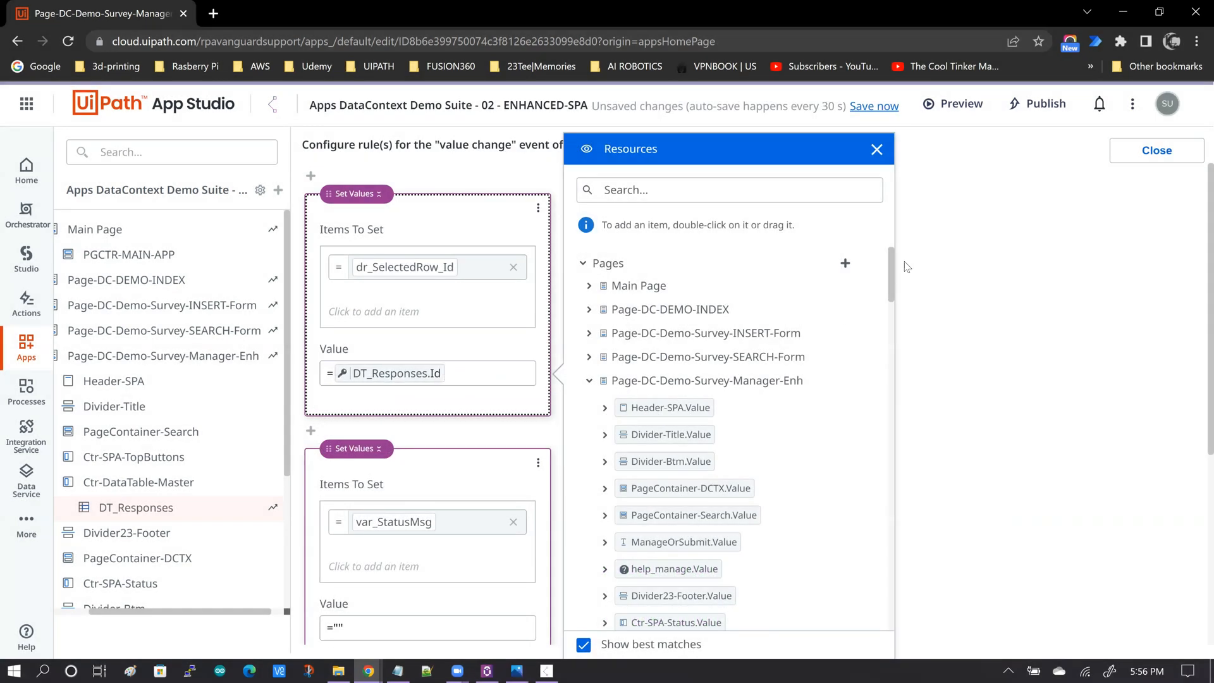
{"action": "scroll", "coordinate": [892, 297], "scroll_direction": "down", "scroll_amount": 5}
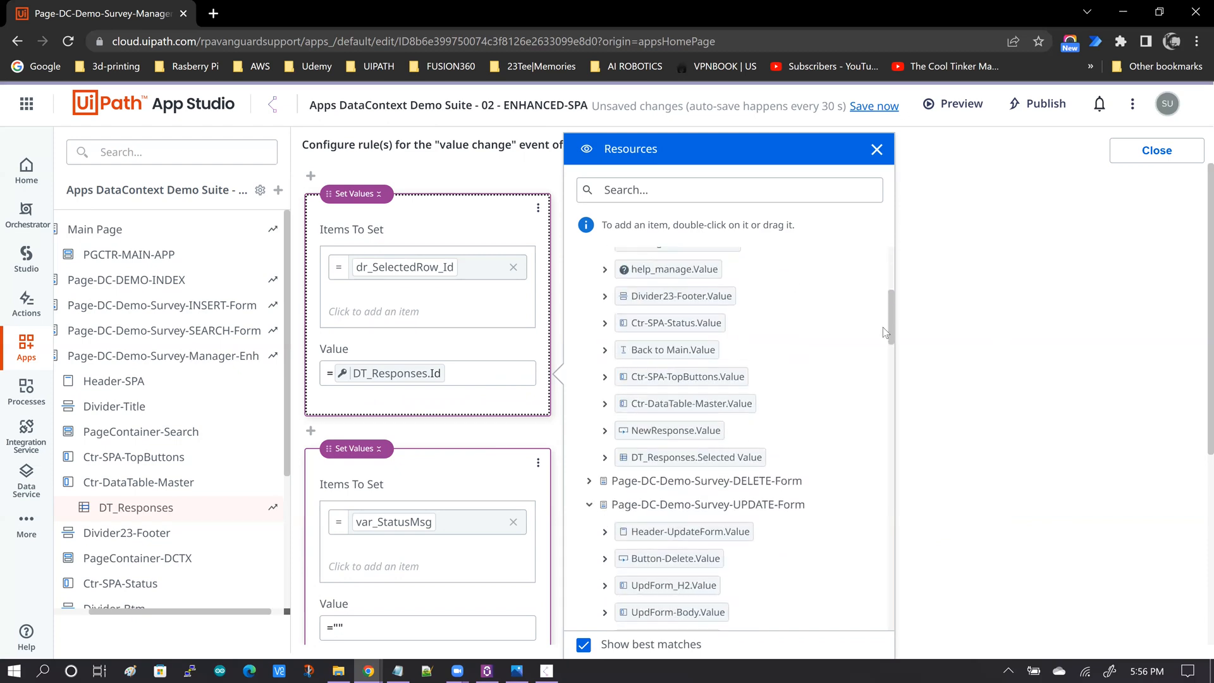
{"action": "left_click_drag", "start_coordinate": [891, 336], "coordinate": [889, 342]}
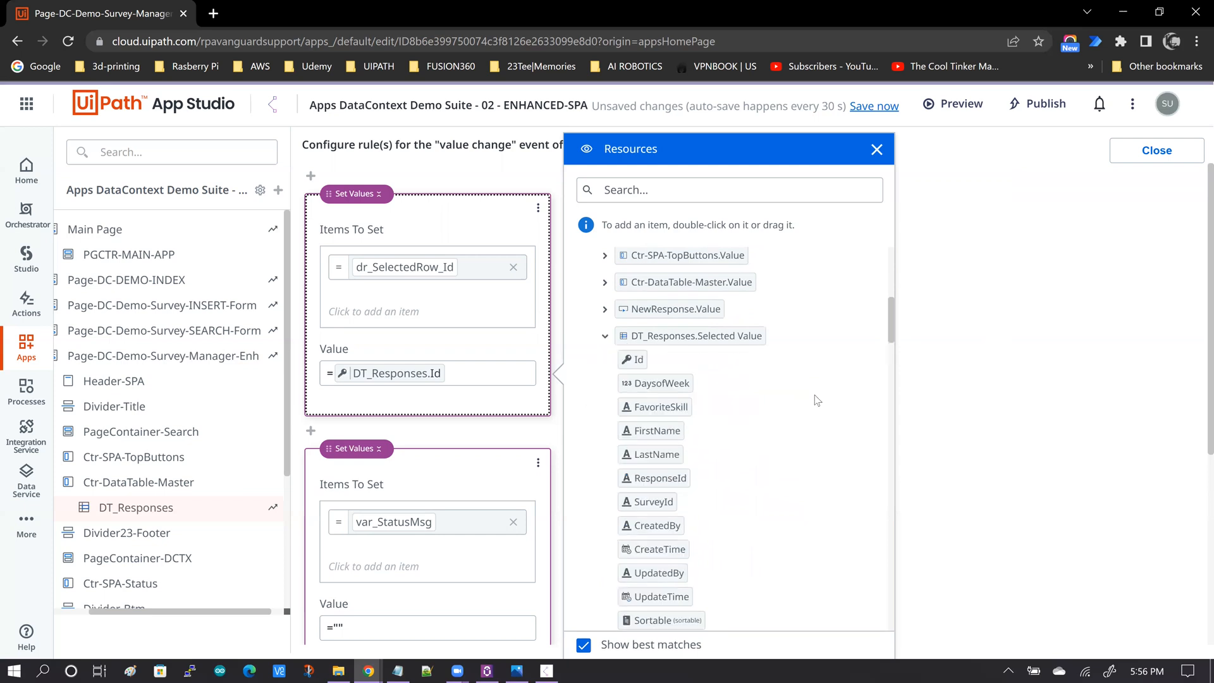
{"action": "scroll", "coordinate": [815, 401], "scroll_direction": "down", "scroll_amount": 1}
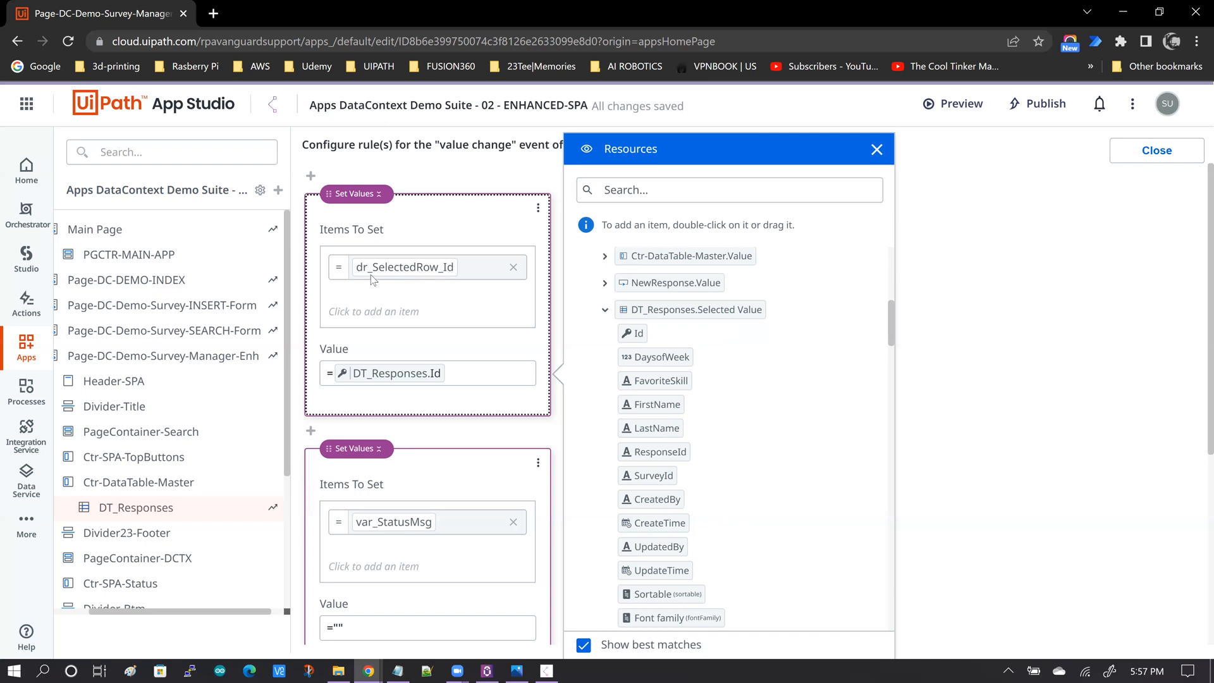
Reopen the Main Page's load rules and review the Set Values action assigning Guid() to dr_SelectedRow_Id.
{"action": "left_click", "coordinate": [108, 236]}
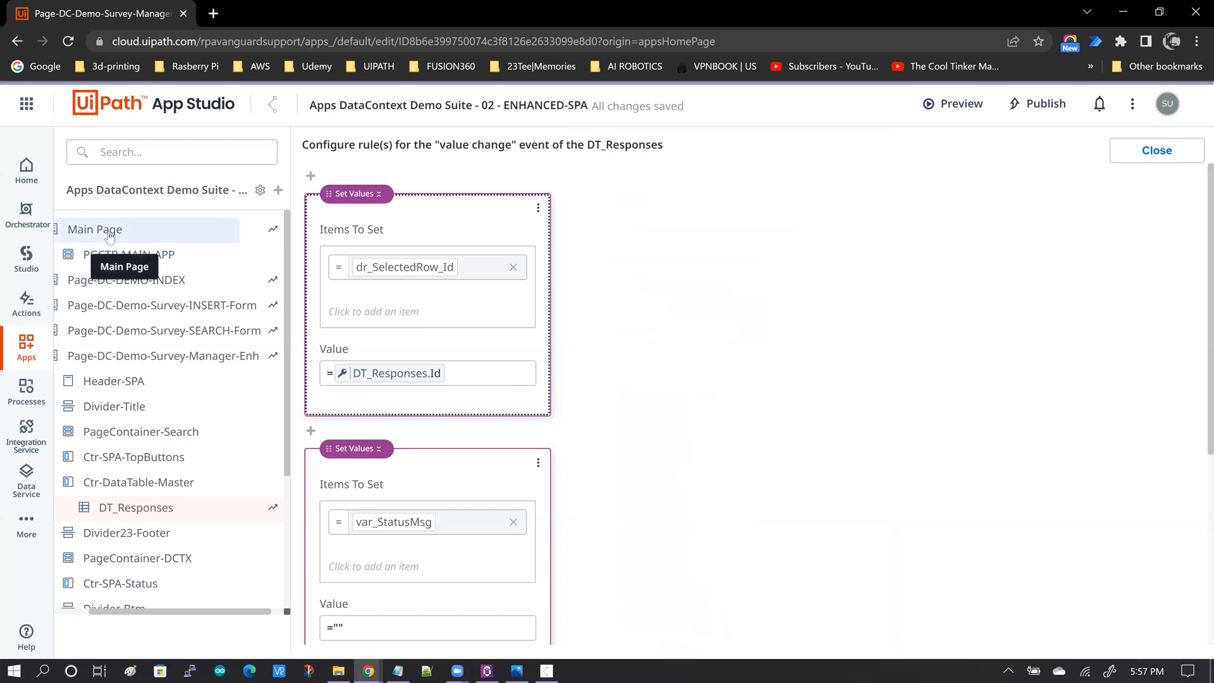
{"action": "left_click", "coordinate": [109, 235]}
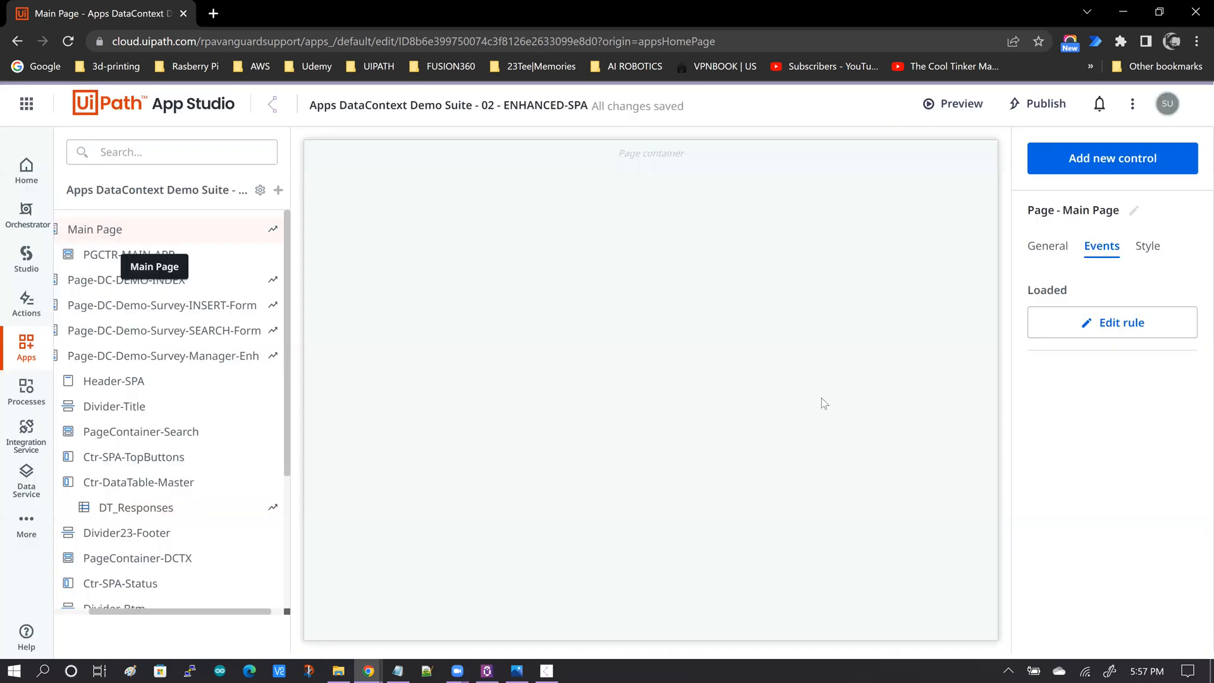
{"action": "left_click", "coordinate": [1110, 333]}
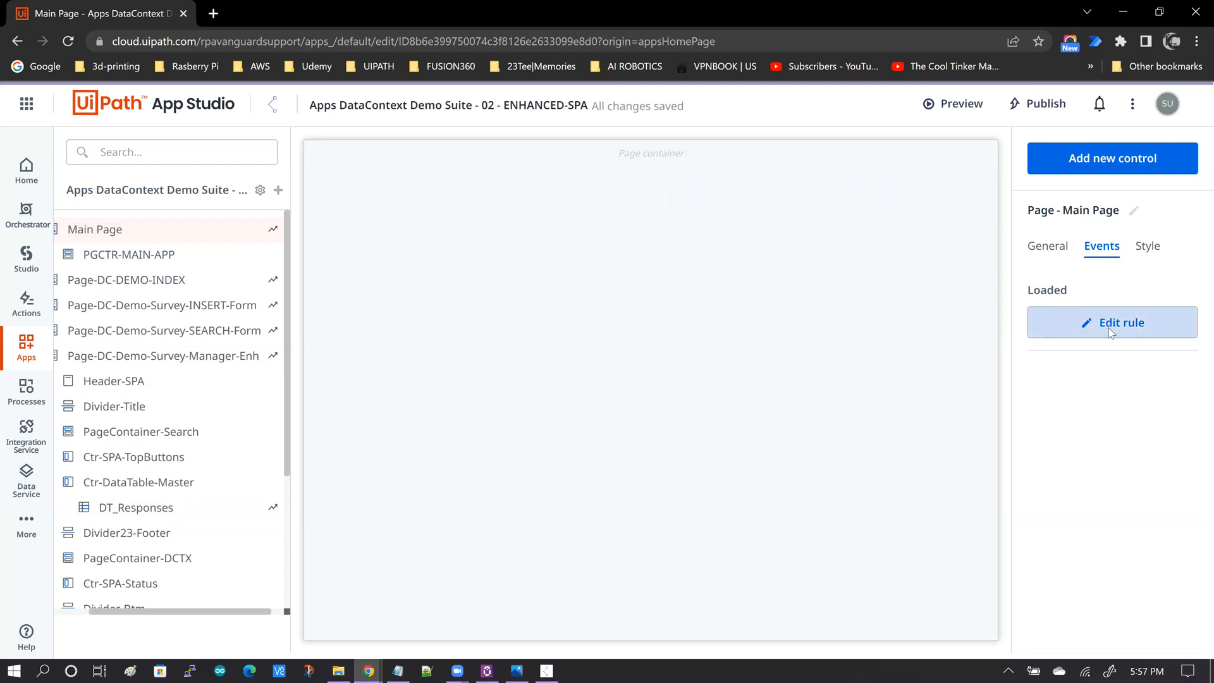
{"action": "scroll", "coordinate": [1035, 310], "scroll_direction": "down", "scroll_amount": 3}
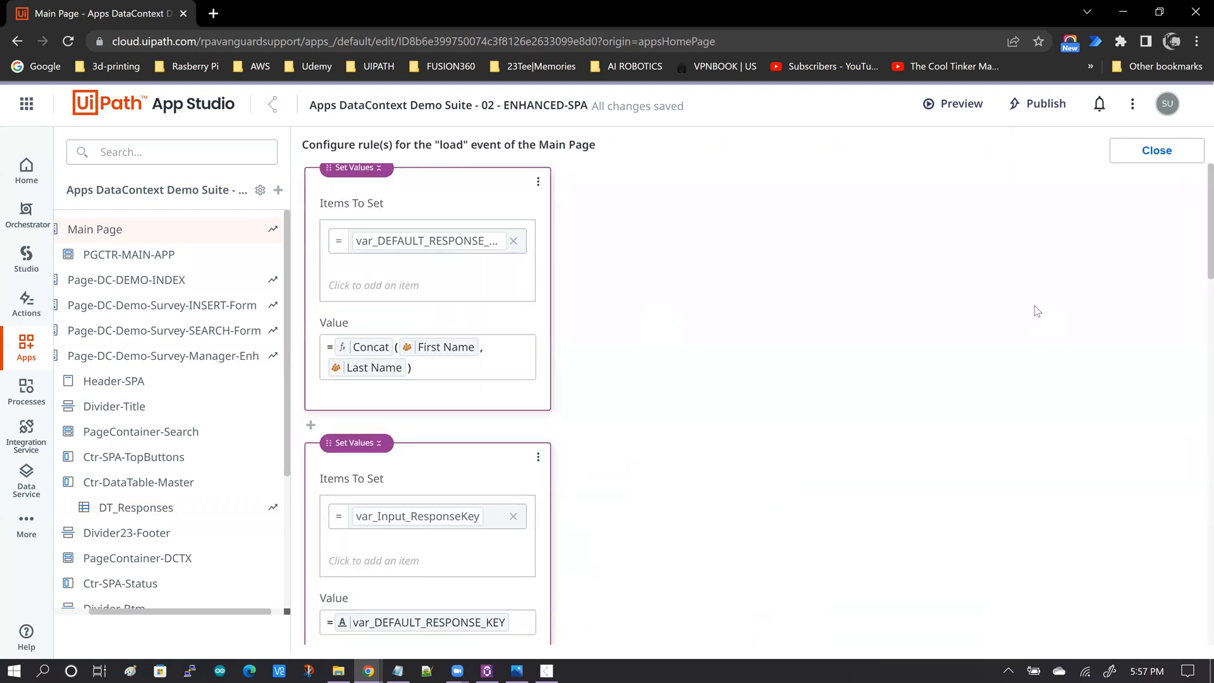
{"action": "scroll", "coordinate": [1009, 342], "scroll_direction": "down", "scroll_amount": 5}
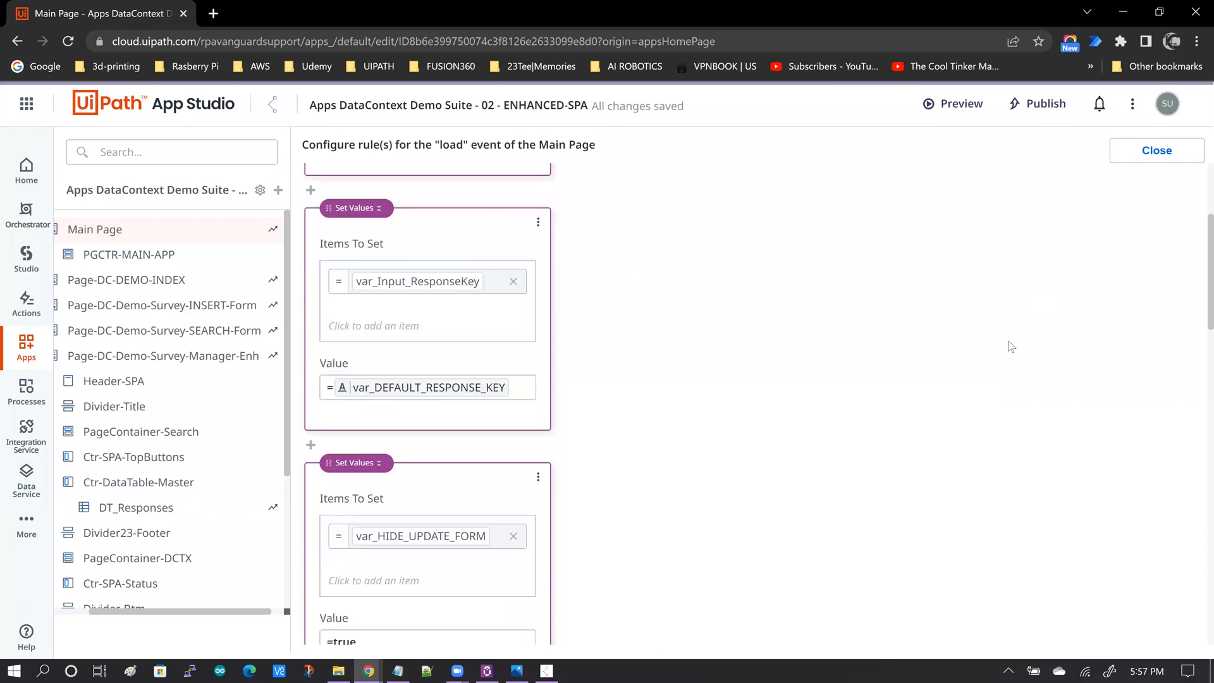
{"action": "scroll", "coordinate": [1010, 347], "scroll_direction": "down", "scroll_amount": 3}
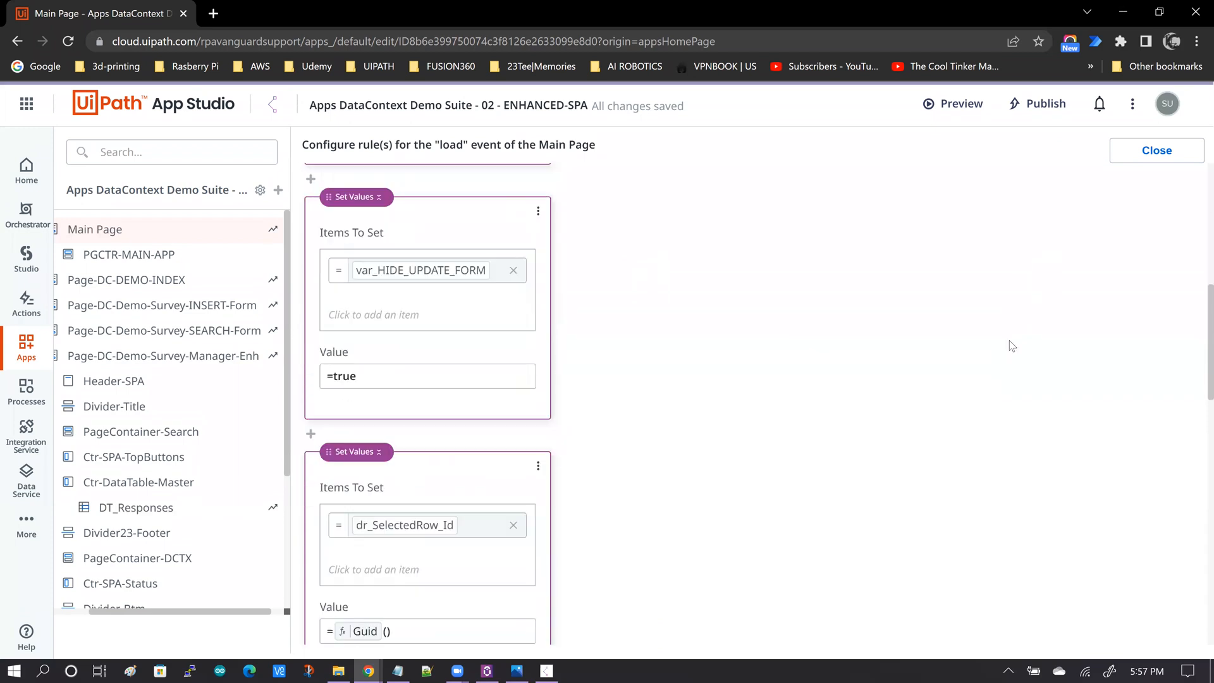
{"action": "scroll", "coordinate": [1010, 341], "scroll_direction": "down", "scroll_amount": 1}
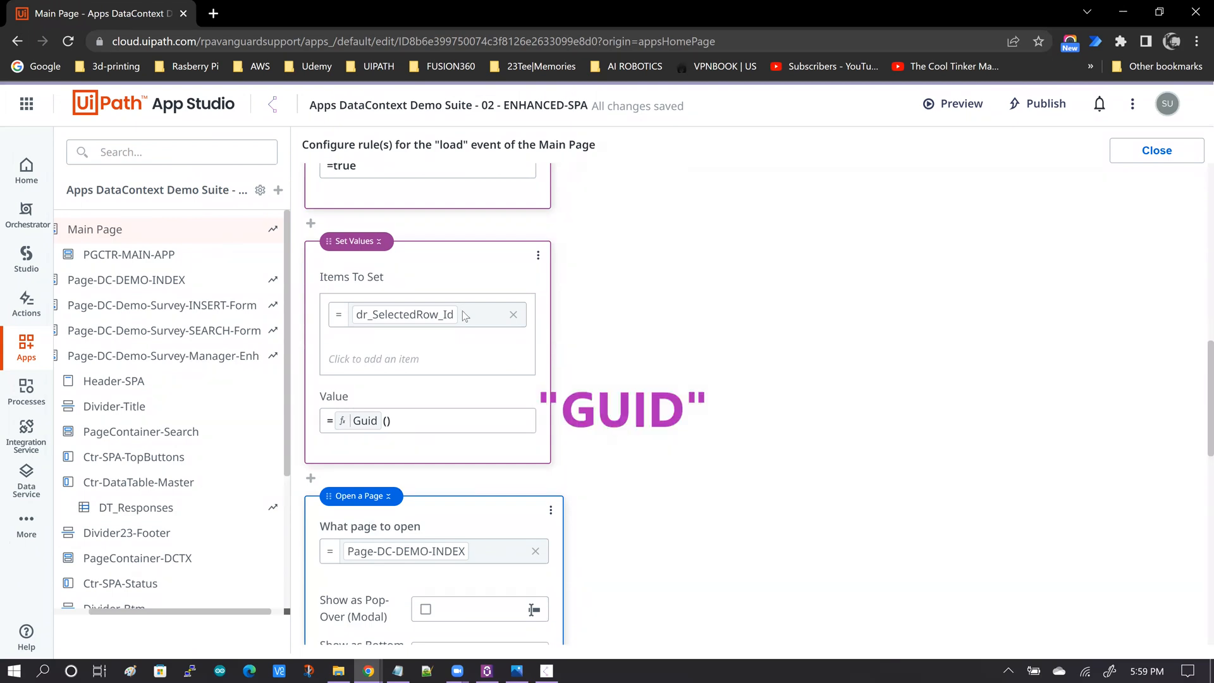
Note in the text file that dr_selectedRow_Id="" (FAIL!).
{"action": "left_click", "coordinate": [397, 670]}
{"action": "type", "text": "dr_selectedRoe"}
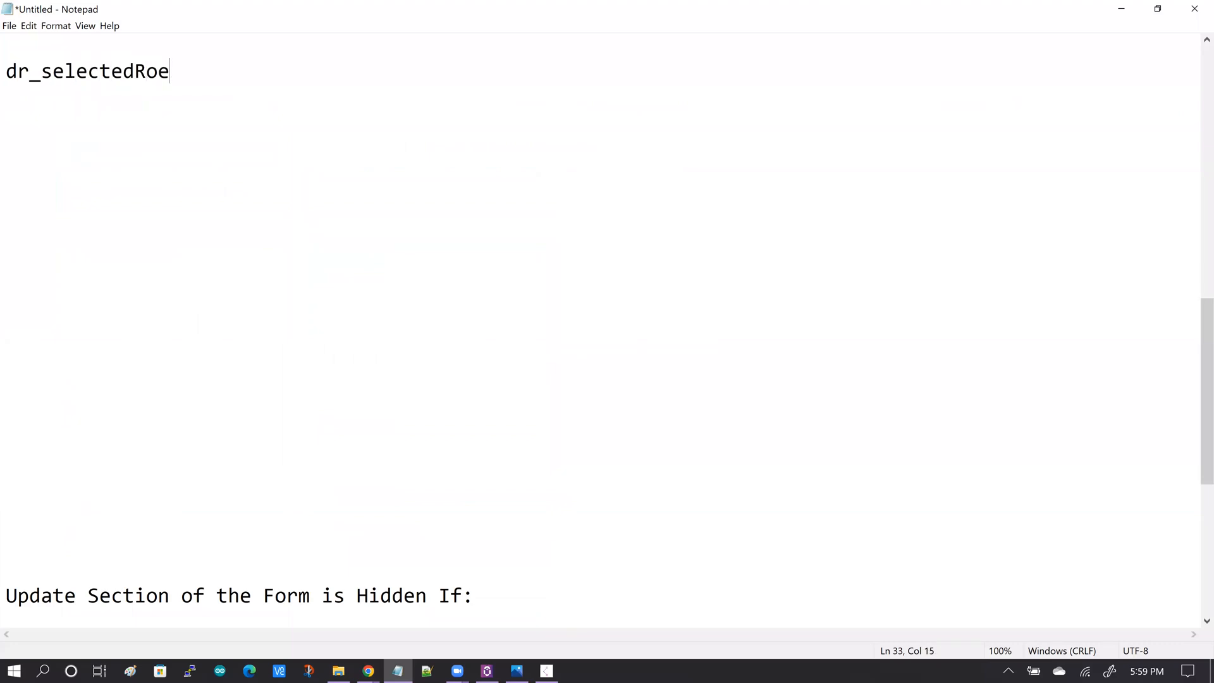
{"action": "key", "text": "BackSpace"}
{"action": "type", "text": "w_Id=\"\" (FAI"}
{"action": "key", "text": "BackSpace"}
{"action": "type", "text": "AIL!)."}
{"action": "key", "text": "Return"}
{"action": "key", "text": "Return"}
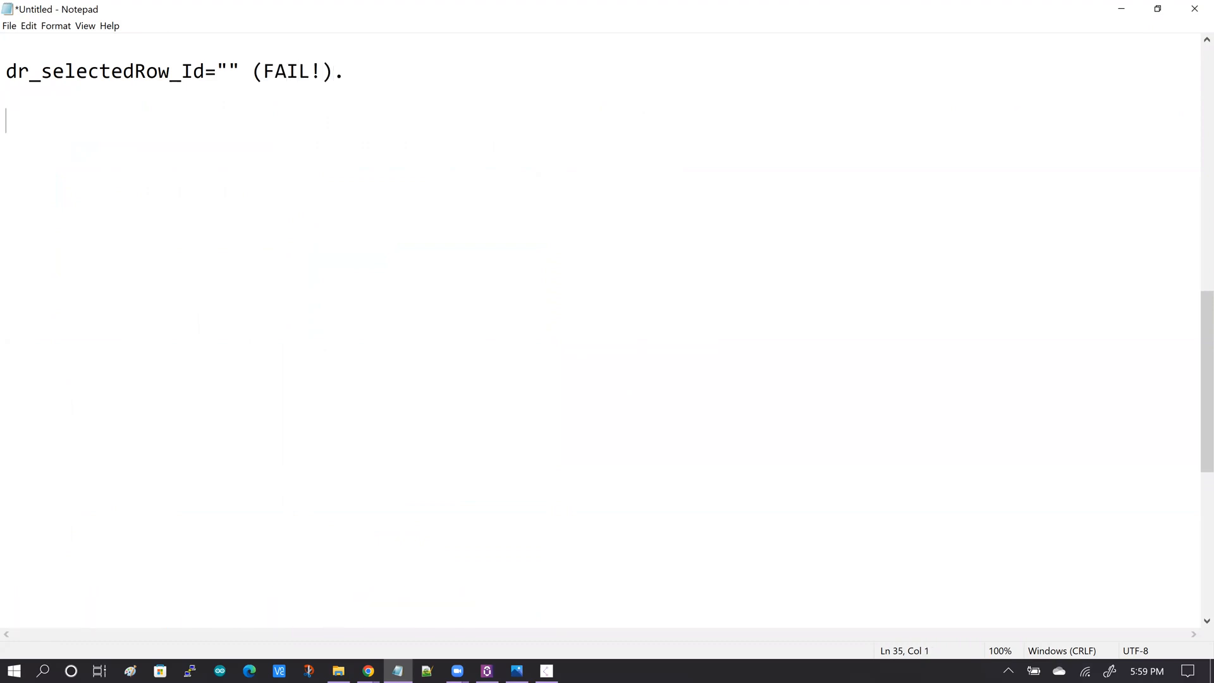
Add the line dr_SelectedRow_Id = GUID() OK. And this works! below it.
{"action": "type", "text": "dr_SelectedRow_Id = GUID() "}
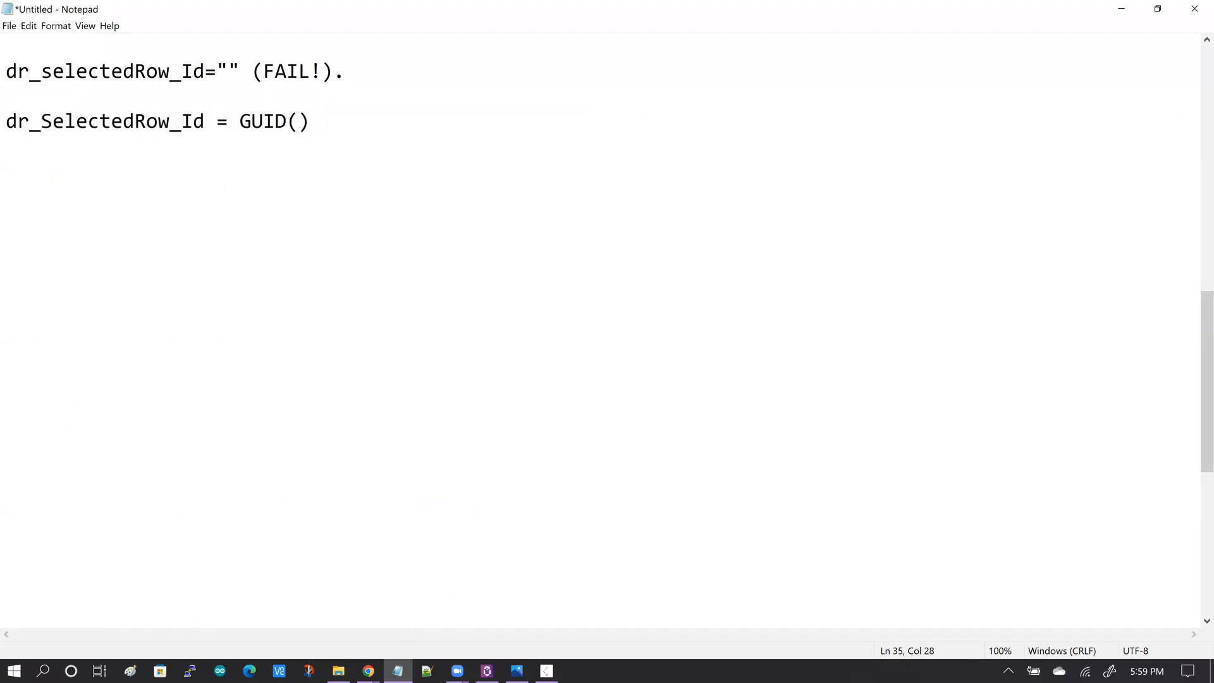
{"action": "type", "text": "OK. And this works!"}
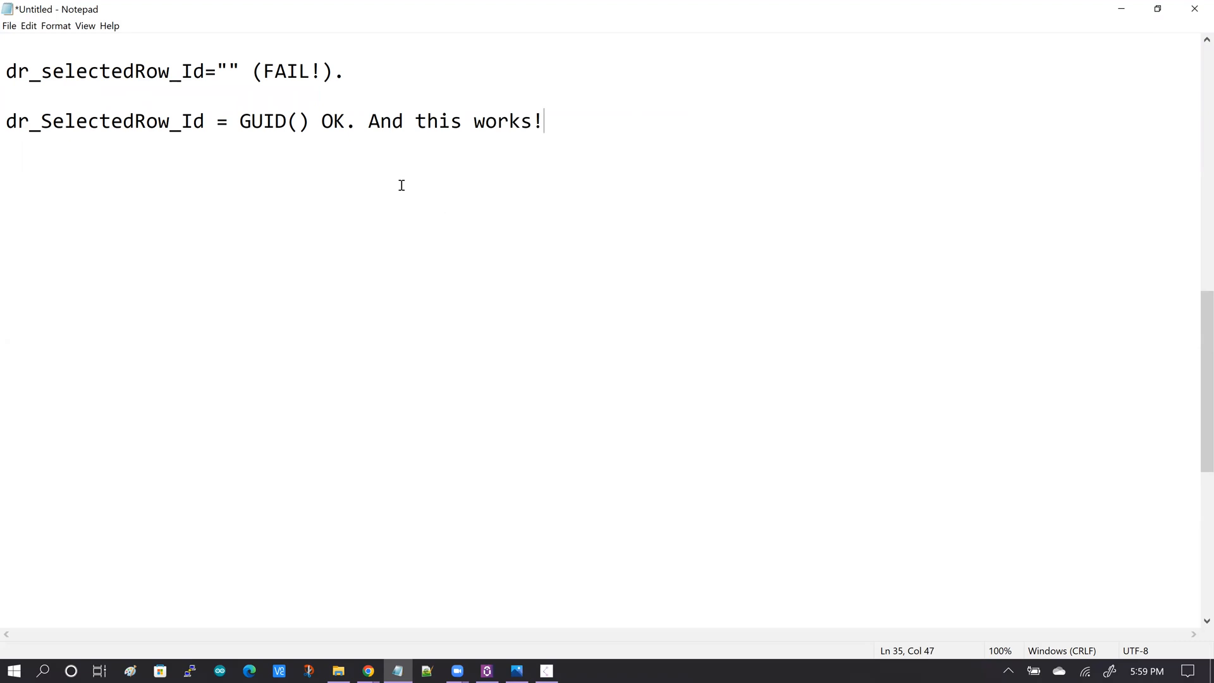
Review the GUID() note against the DT_Responses value-changed rule that sets dr_SelectedRow_Id.
{"action": "left_click_drag", "start_coordinate": [240, 122], "coordinate": [309, 122]}
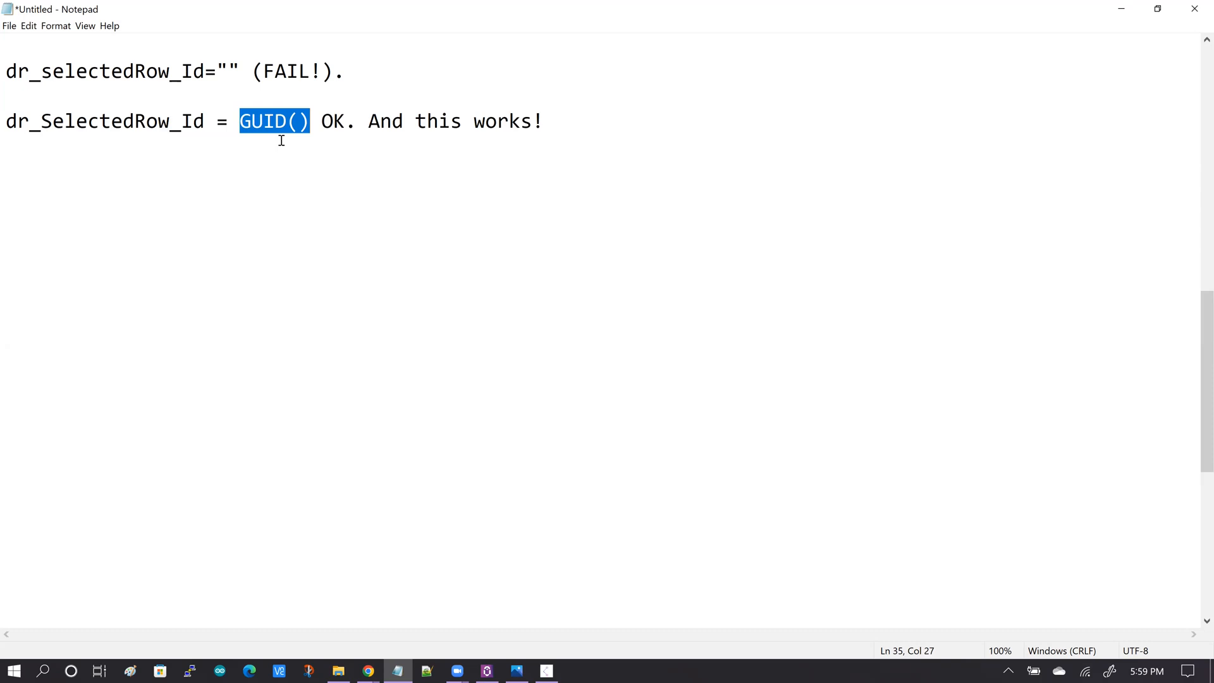
{"action": "left_click_drag", "start_coordinate": [205, 121], "coordinate": [5, 126]}
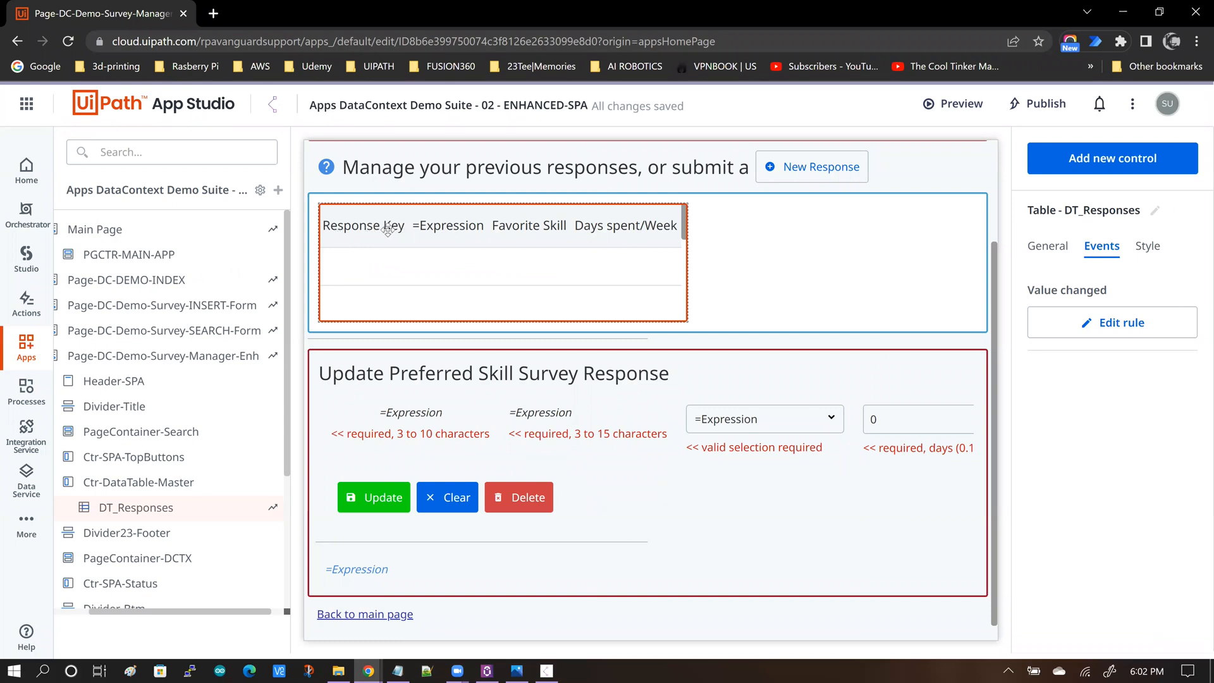
{"action": "left_click", "coordinate": [1122, 324]}
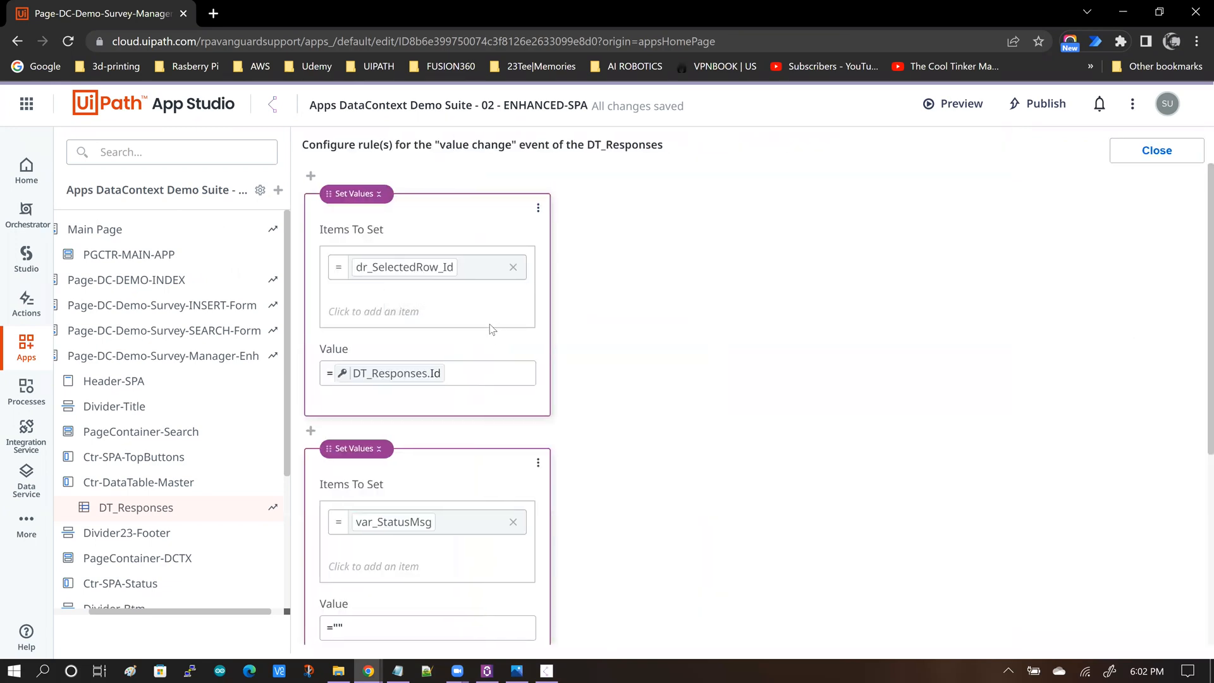
{"action": "scroll", "coordinate": [655, 345], "scroll_direction": "down", "scroll_amount": 1}
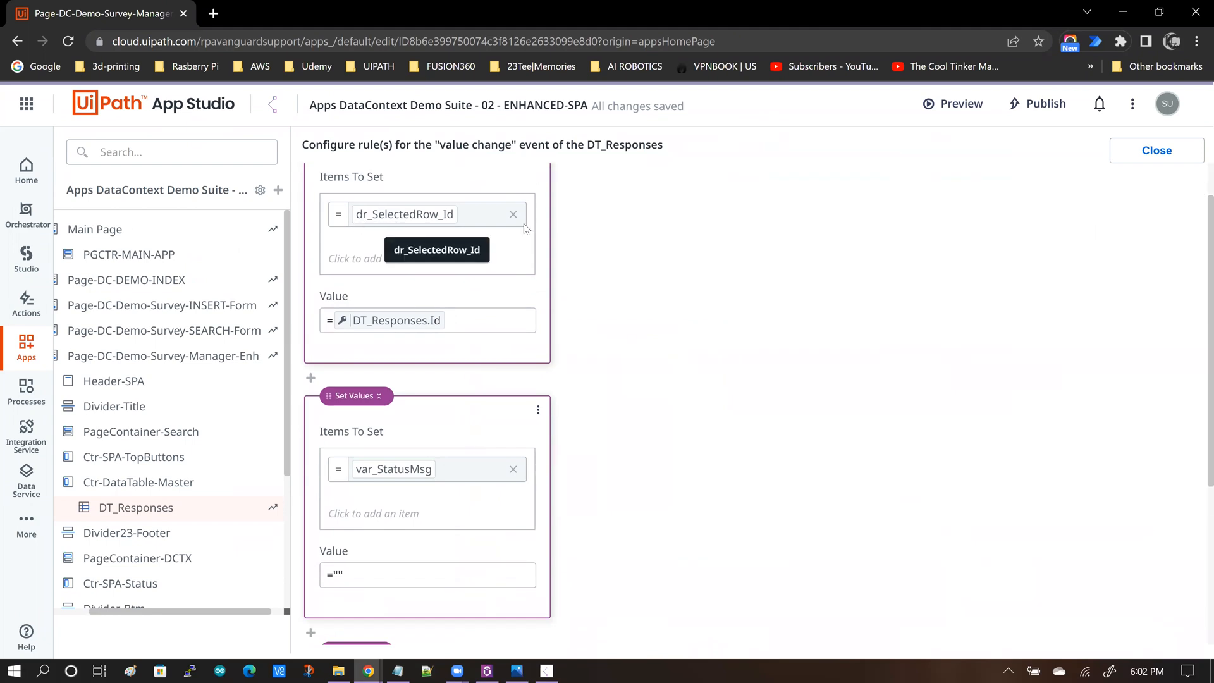
Review the note that dr_SelectedRow_Id=DT_Responses.SelectedValue.Id on record selection, and return to the running app.
{"action": "left_click", "coordinate": [398, 671]}
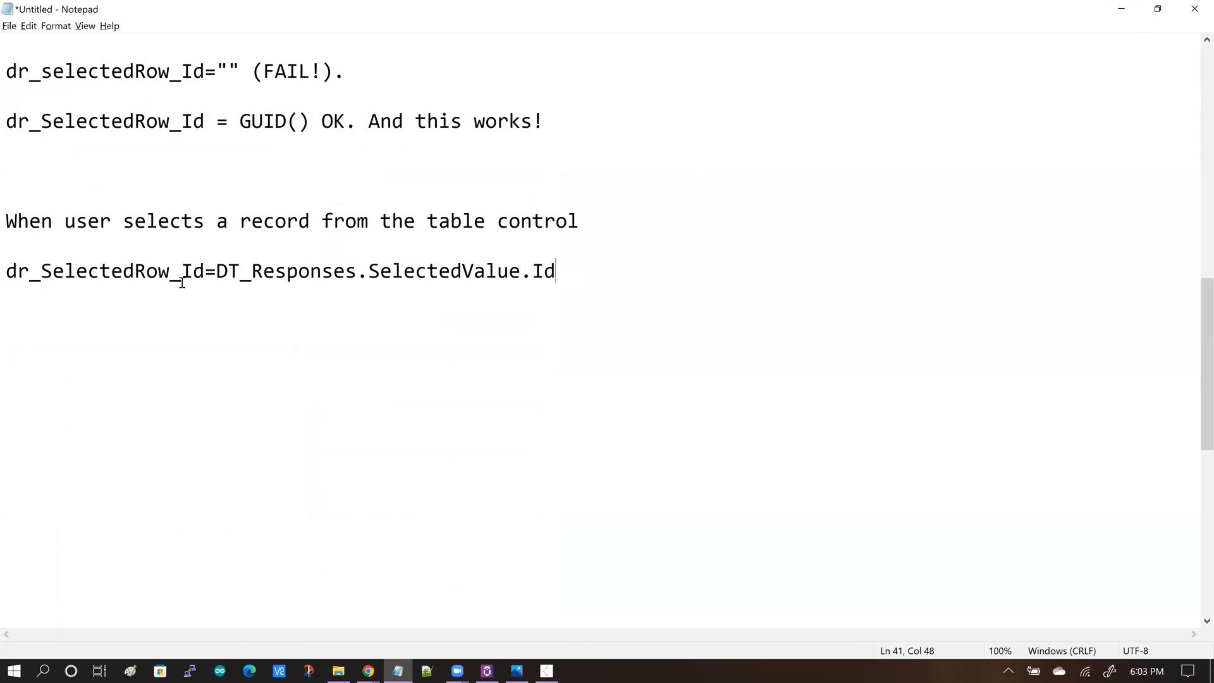
{"action": "left_click", "coordinate": [205, 271]}
{"action": "left_click_drag", "start_coordinate": [178, 271], "coordinate": [5, 272]}
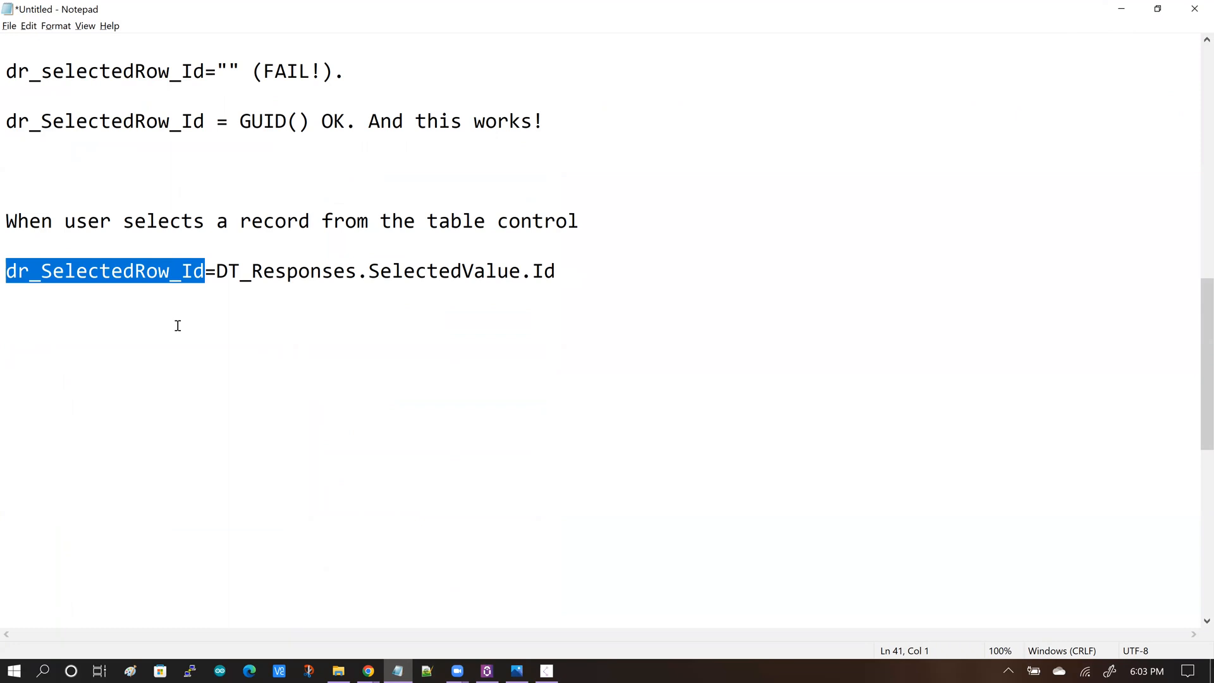
{"action": "key", "text": "alt+Tab"}
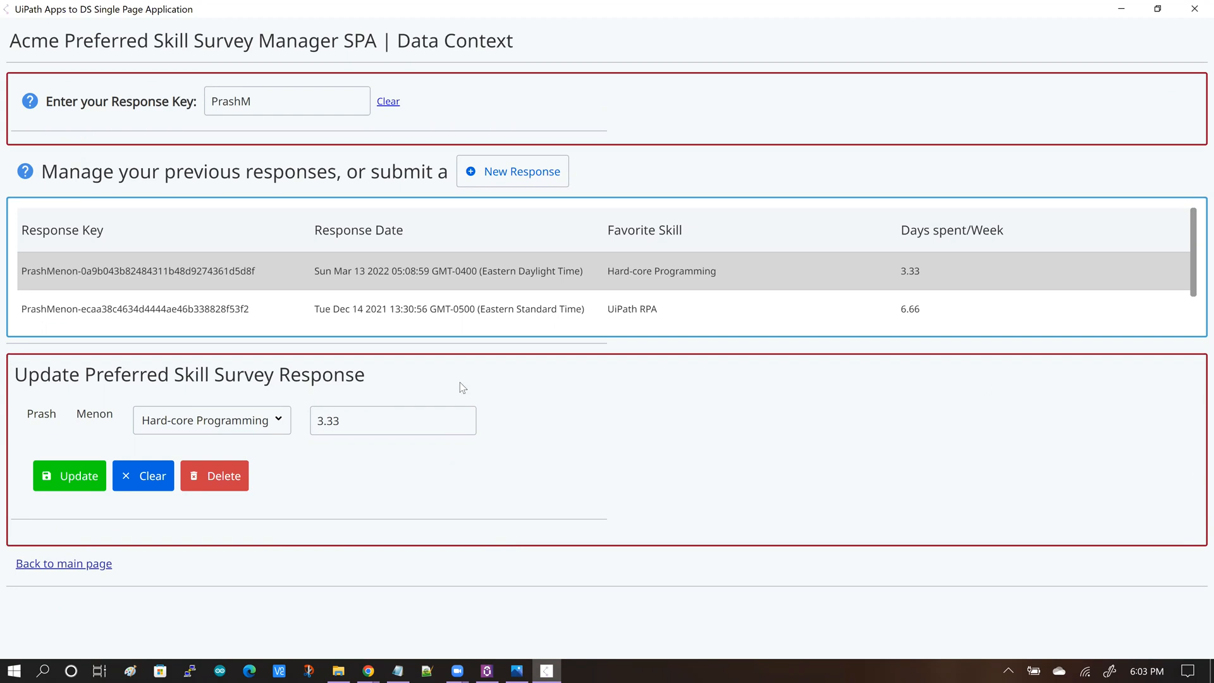
Note in the text file that the Page Container of the Update Form becomes Visible because the user has selected a Record.
{"action": "key", "text": "alt+Tab"}
{"action": "type", "text": "> "}
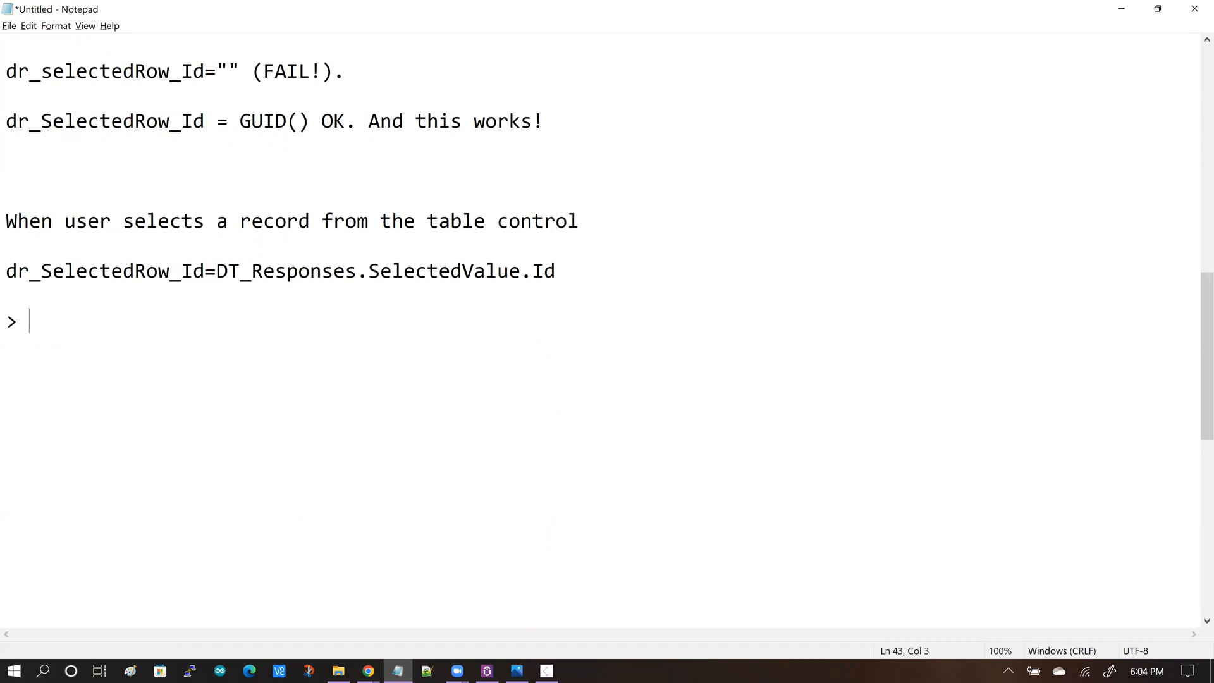
{"action": "type", "text": "The Page Containe"}
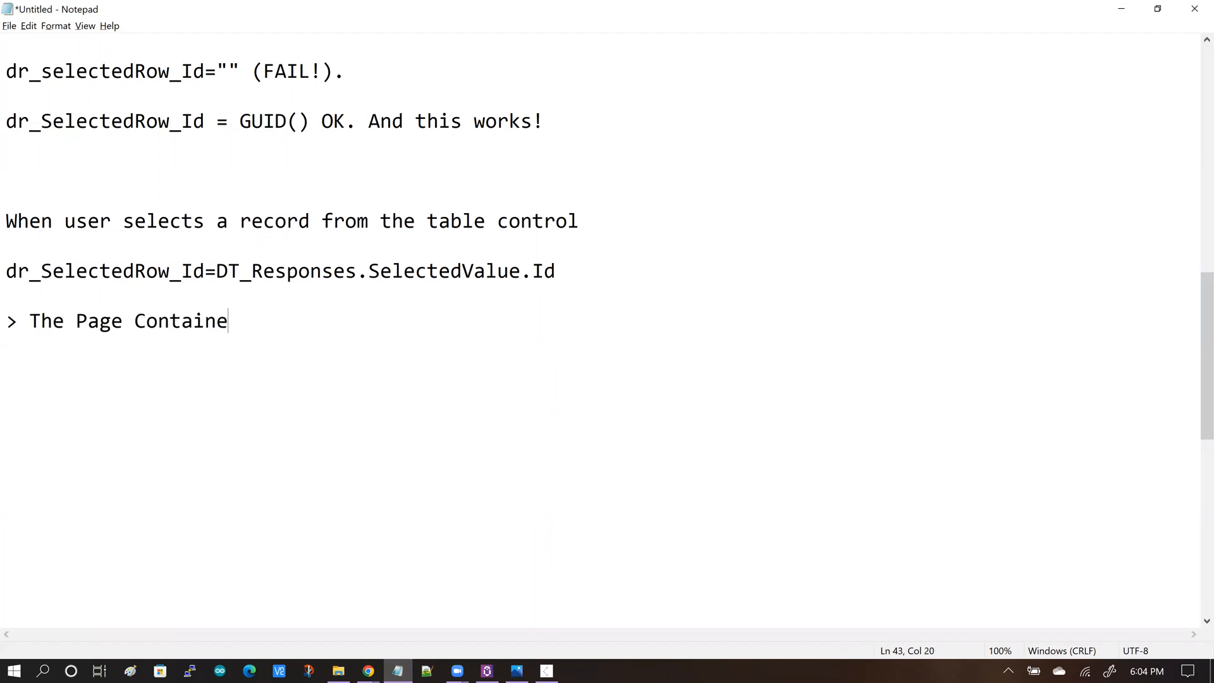
{"action": "type", "text": "r of the D"}
{"action": "key", "text": "BackSpace"}
{"action": "type", "text": "Update Form becomes Visible "}
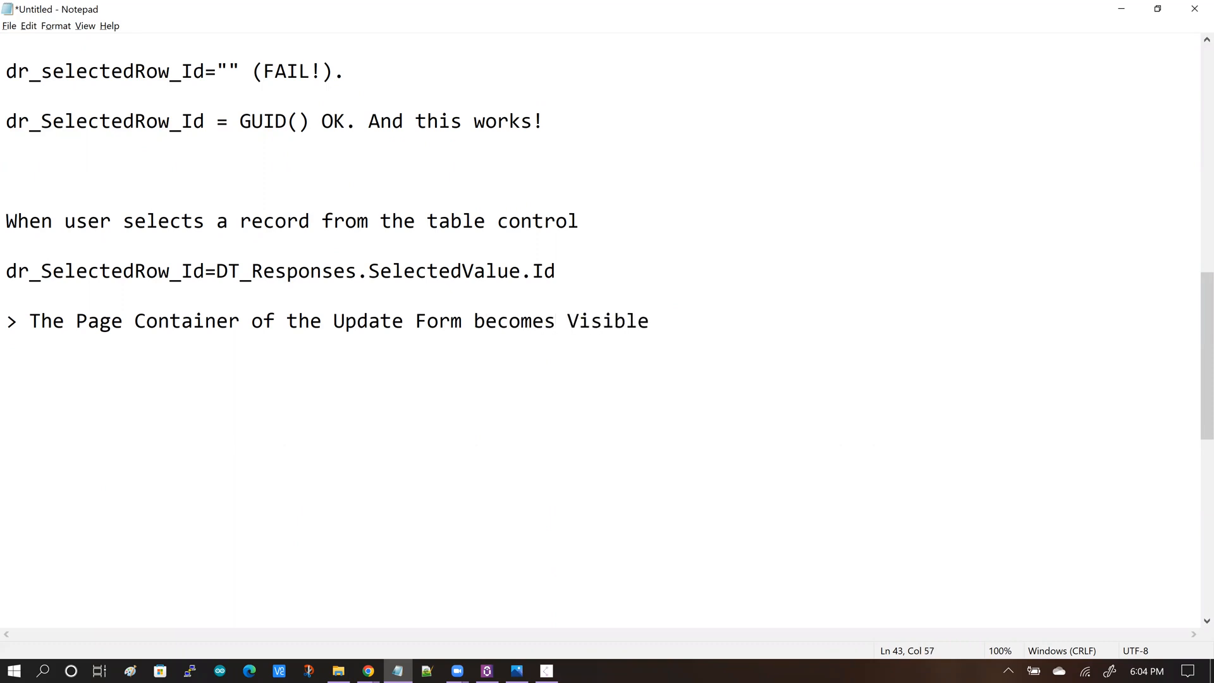
{"action": "type", "text": "becau"}
{"action": "key", "text": "BackSpace"}
{"action": "type", "text": "aue"}
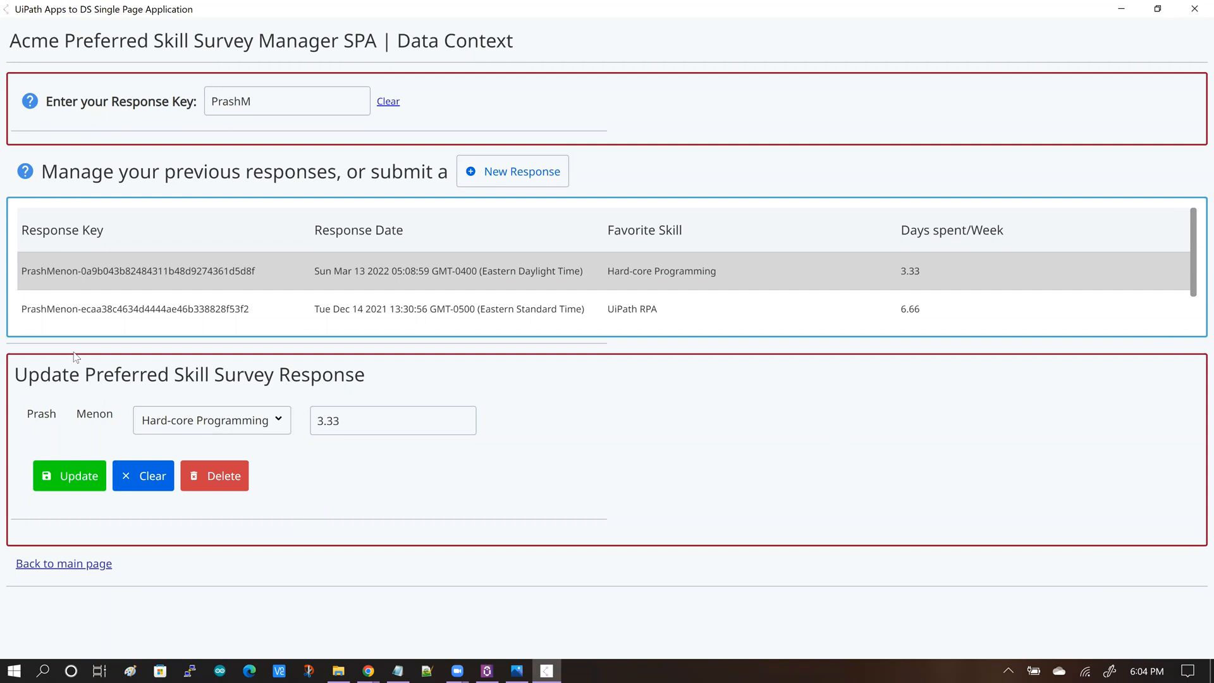
Inspect the Update form page container's Hidden rule and the UPDATE-Form page's data context in App Studio.
{"action": "mouse_move", "coordinate": [368, 670]}
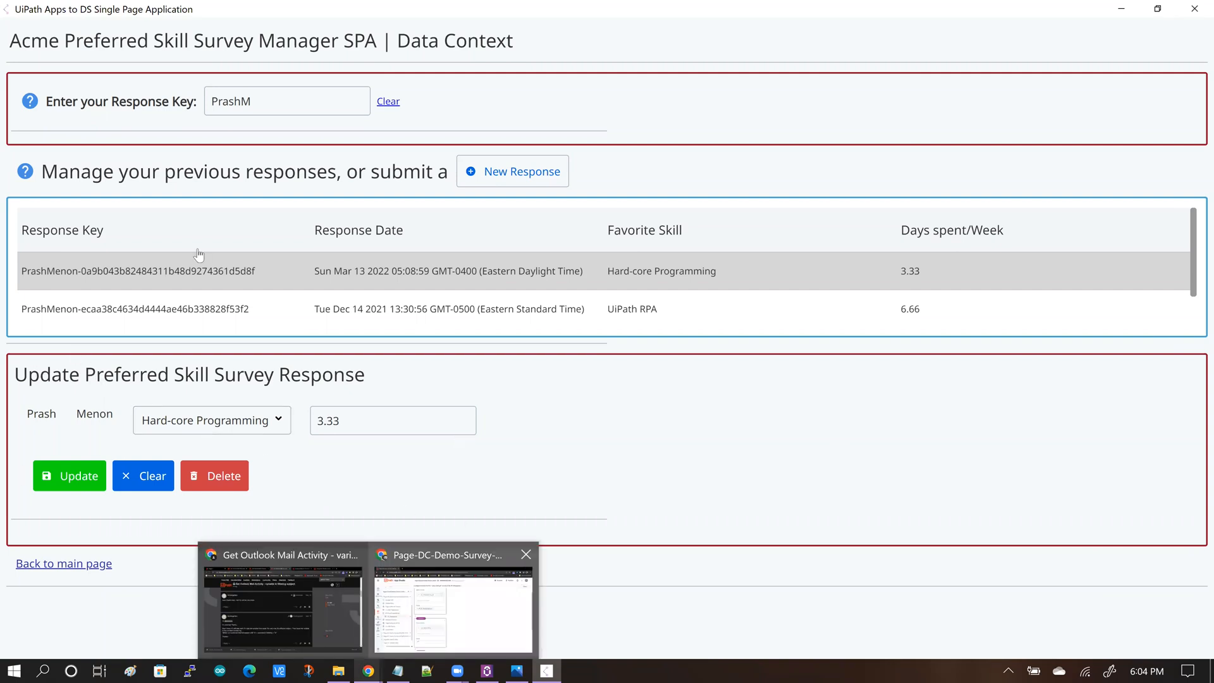
{"action": "left_click", "coordinate": [454, 598]}
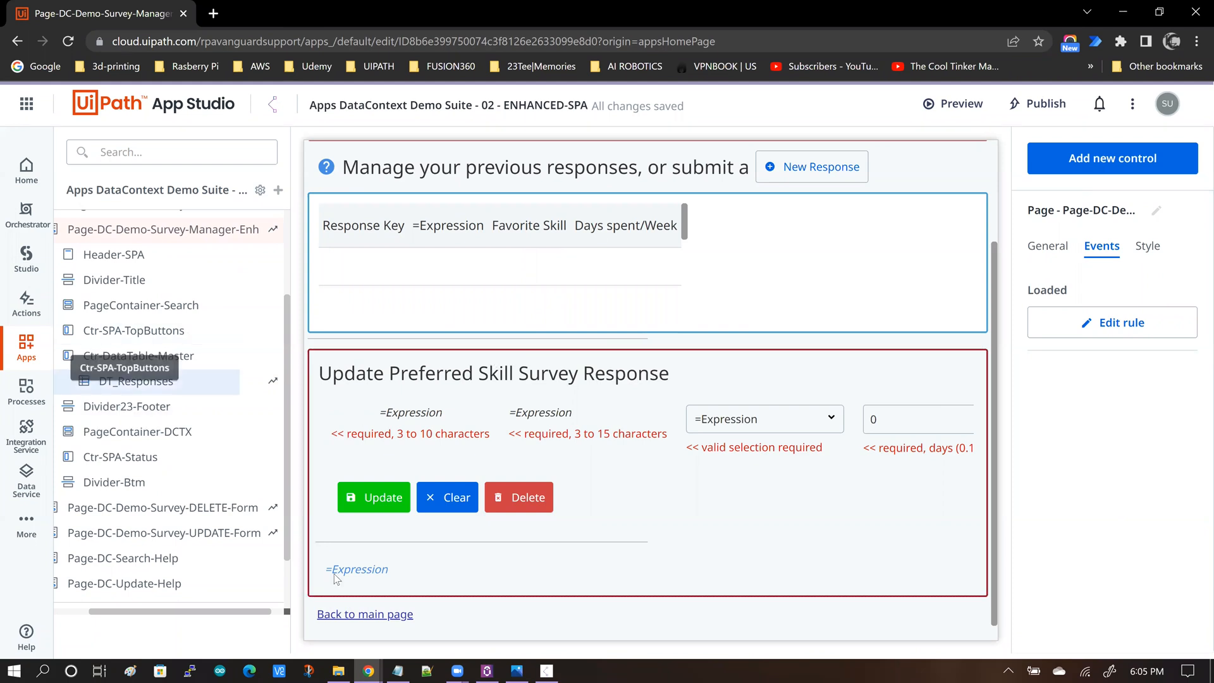
{"action": "left_click", "coordinate": [347, 596]}
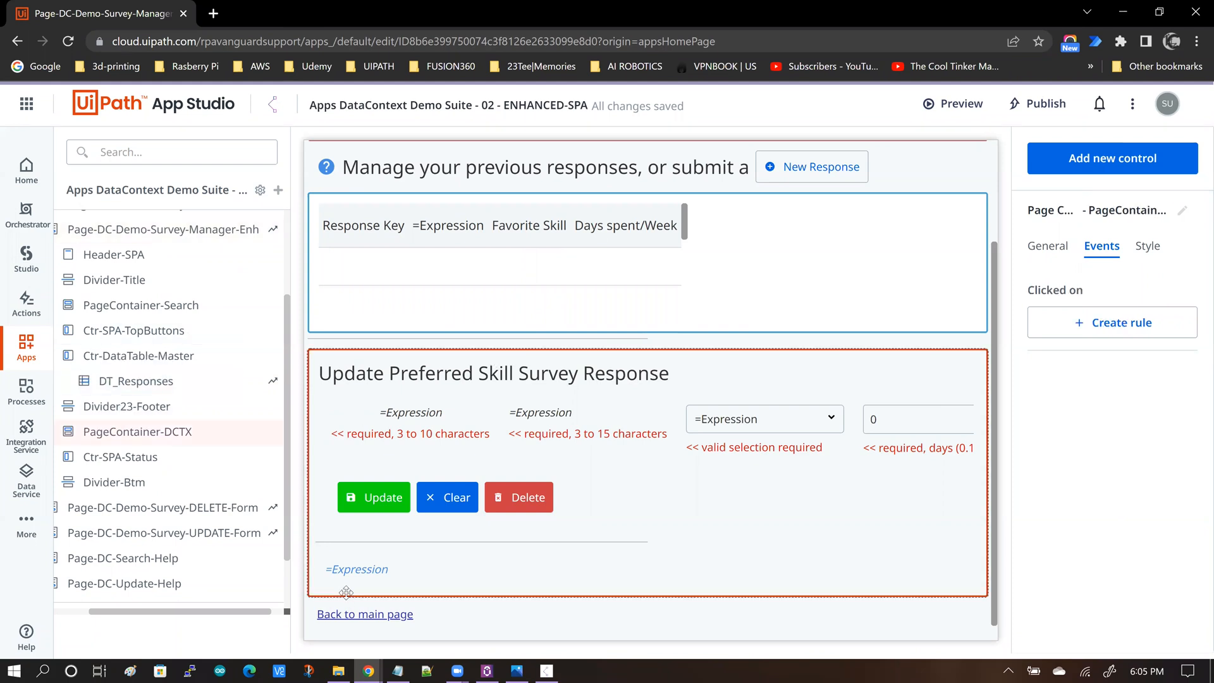
{"action": "left_click", "coordinate": [1050, 247]}
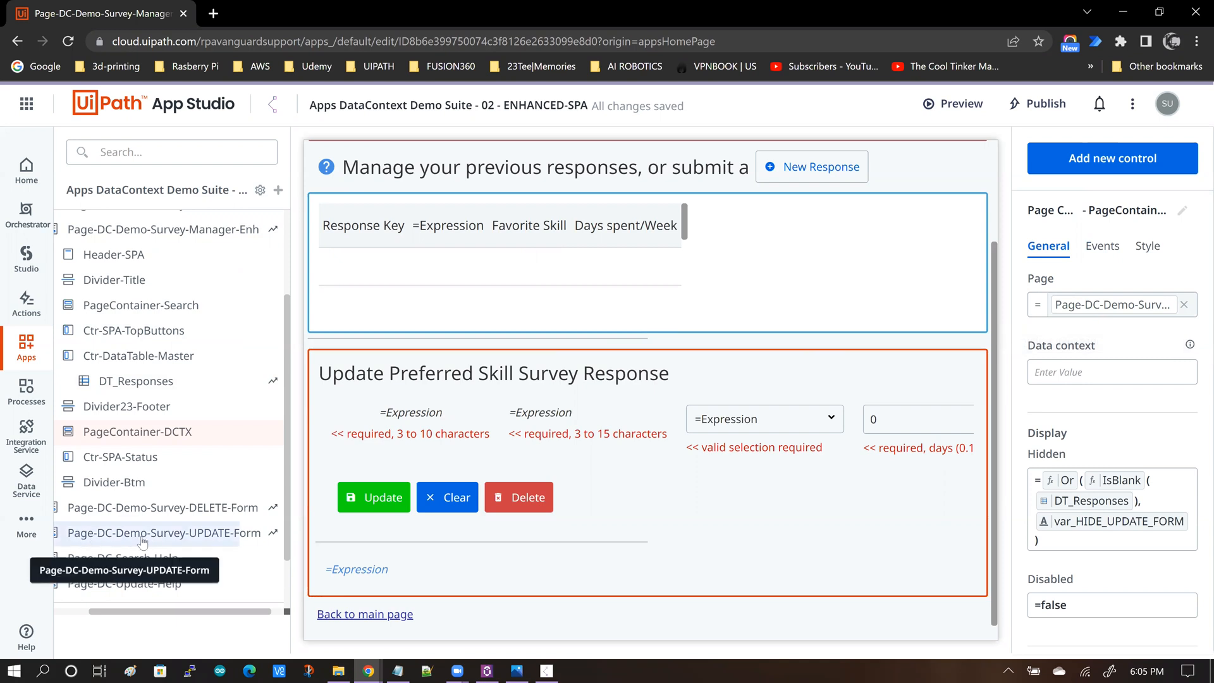
{"action": "left_click", "coordinate": [206, 535]}
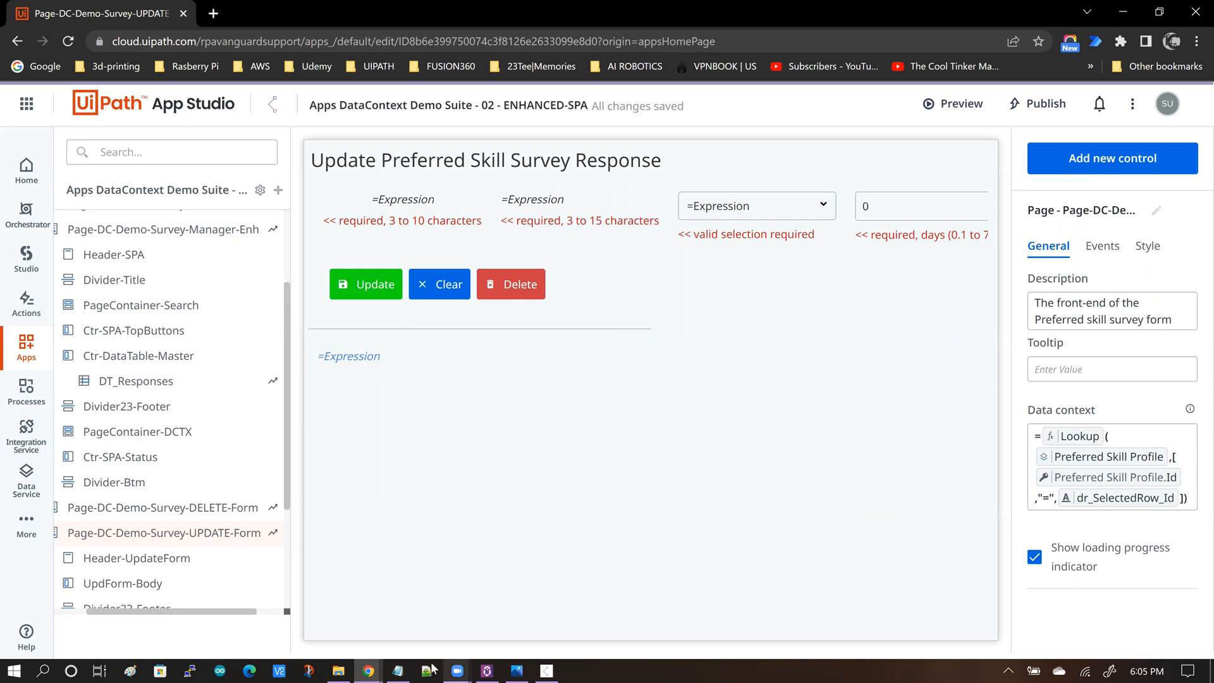
Add the note line "> Update Form.DataContext => Single Record =>" to the text file.
{"action": "left_click", "coordinate": [526, 371]}
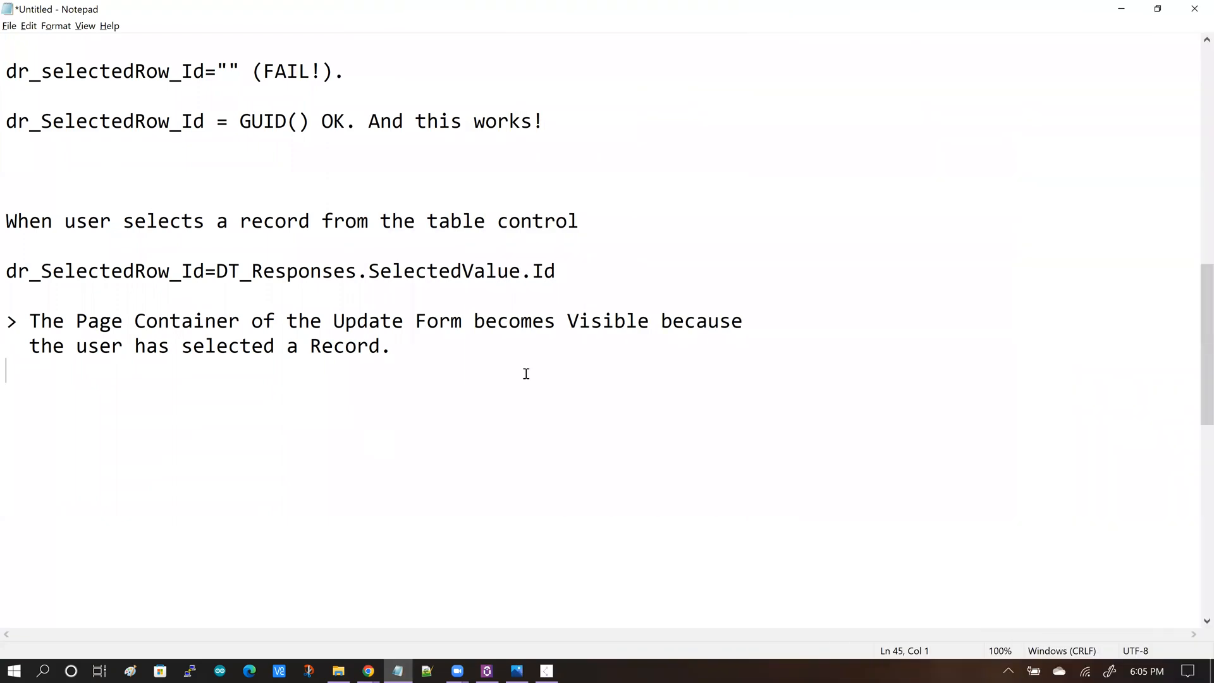
{"action": "key", "text": "Return"}
{"action": "type", "text": "> Update Form.Dat"}
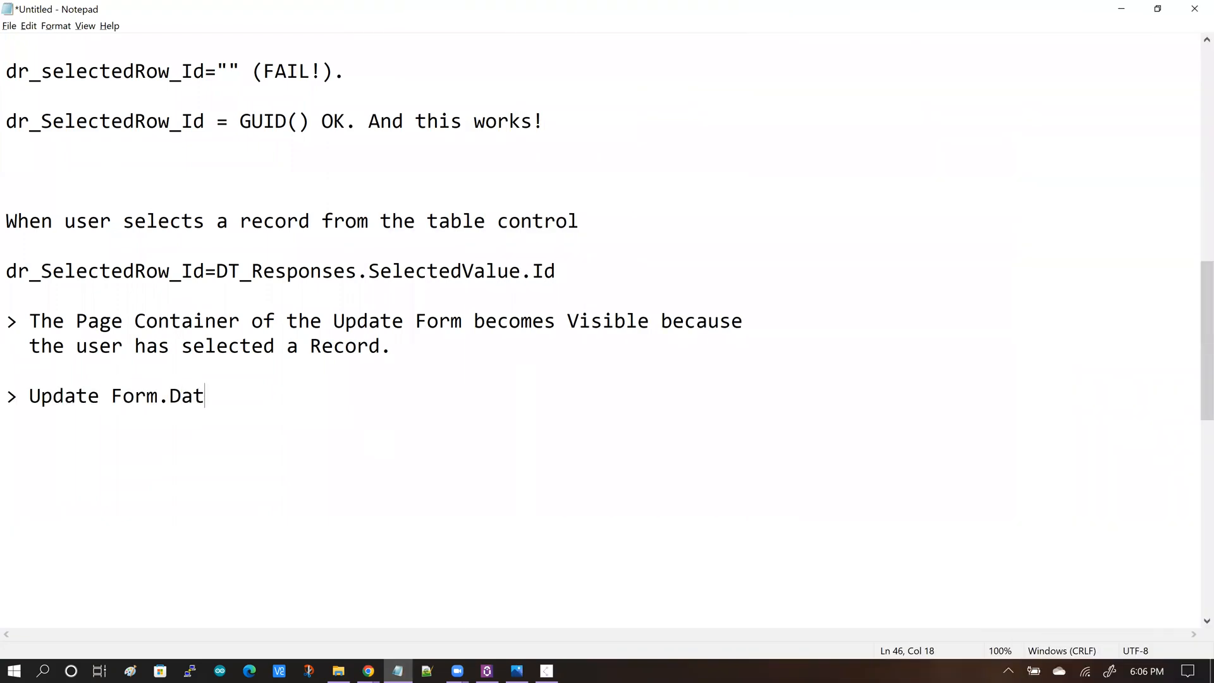
{"action": "type", "text": "aContext => Single Record =>"}
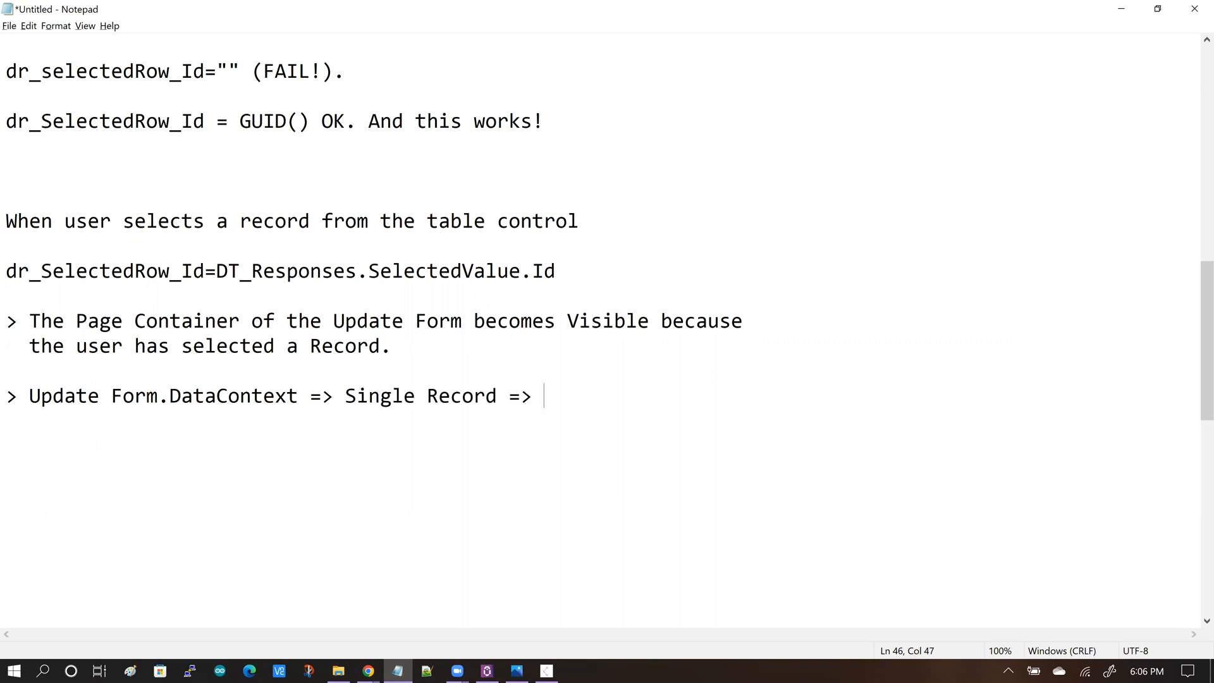
Write the lookup expression LookUp(Preferred Skill Profile,[Preferred Skill Profile.Id, "=", dr_SelectedRow_Id) below it, reusing the copied variable name.
{"action": "key", "text": "Return"}
{"action": "key", "text": "Return"}
{"action": "key", "text": "Tab"}
{"action": "type", "text": "LookUp(PreferredSk"}
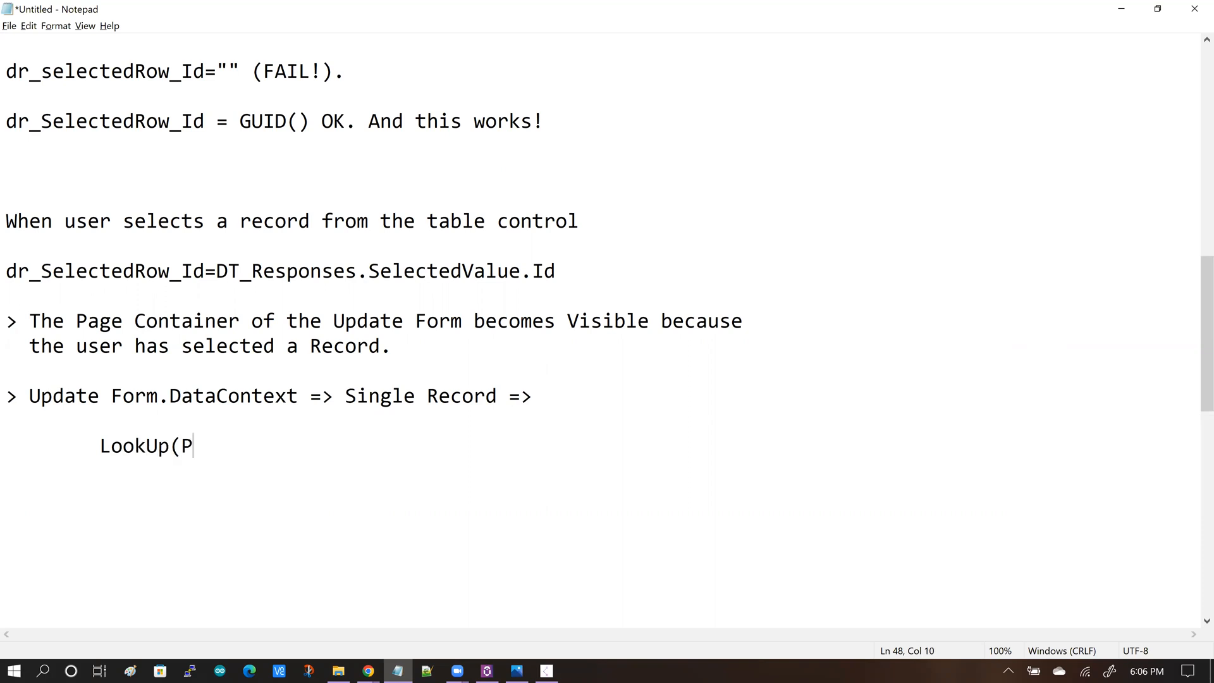
{"action": "key", "text": "BackSpace"}
{"action": "key", "text": "BackSpace"}
{"action": "type", "text": "Skill Profile"}
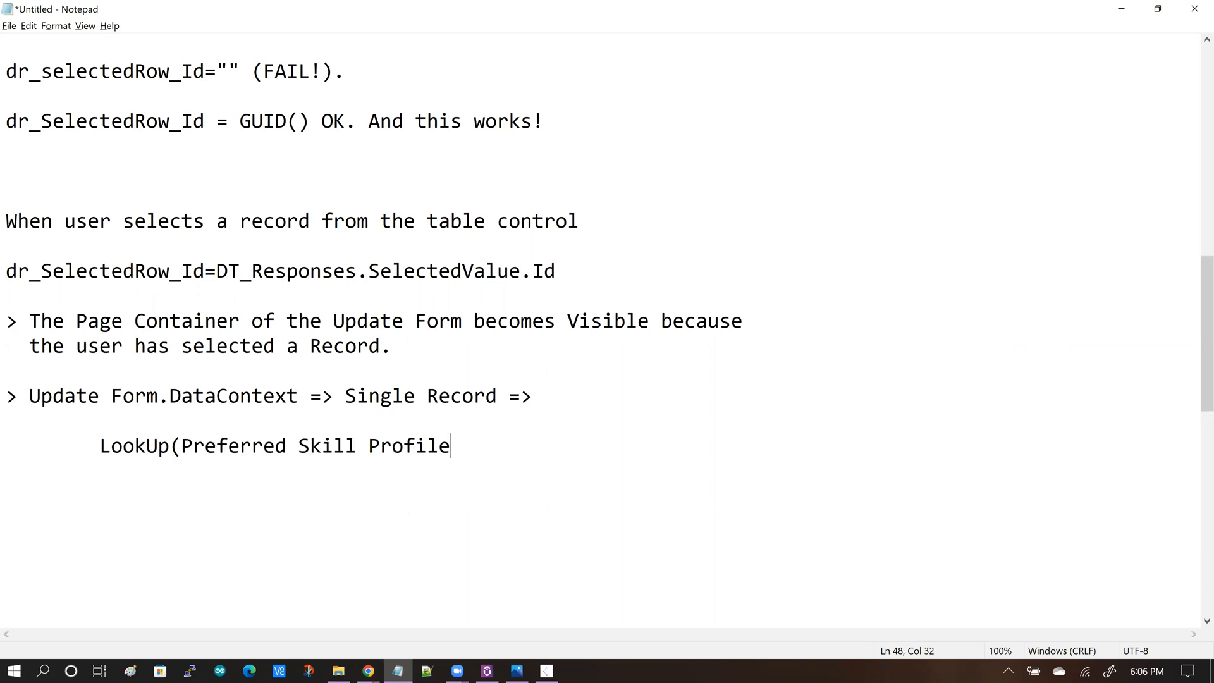
{"action": "type", "text": ",[Preferred Sj"}
{"action": "key", "text": "BackSpace"}
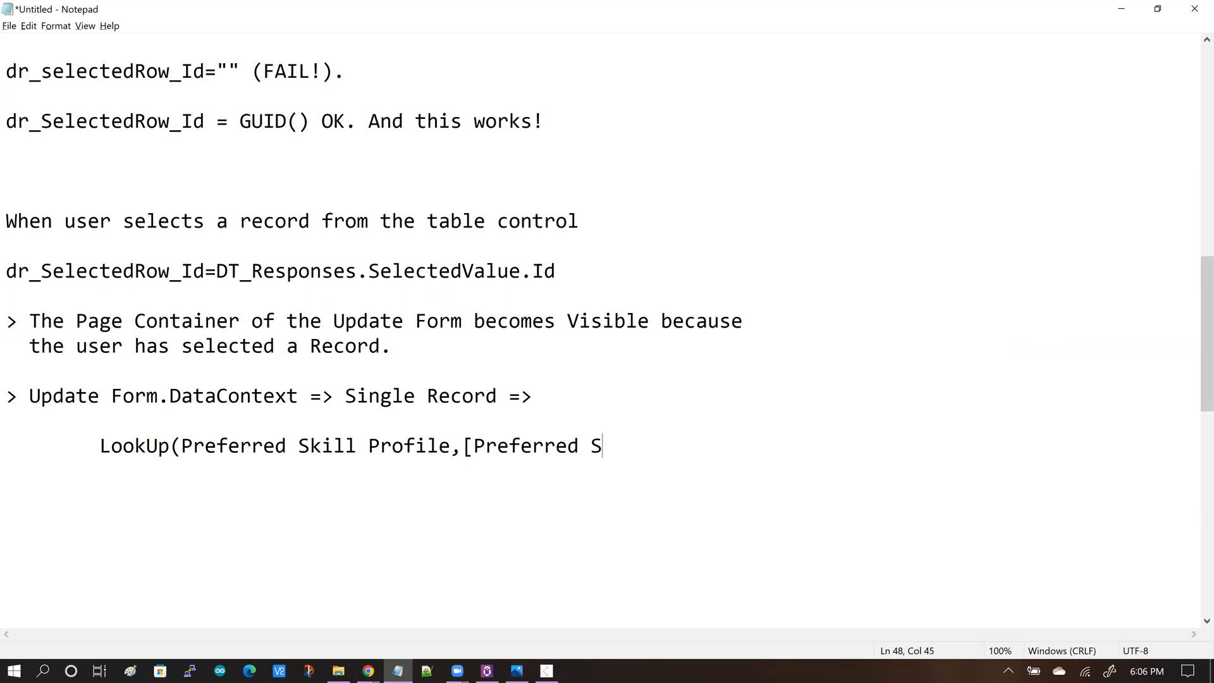
{"action": "type", "text": "kill Profile.Id"}
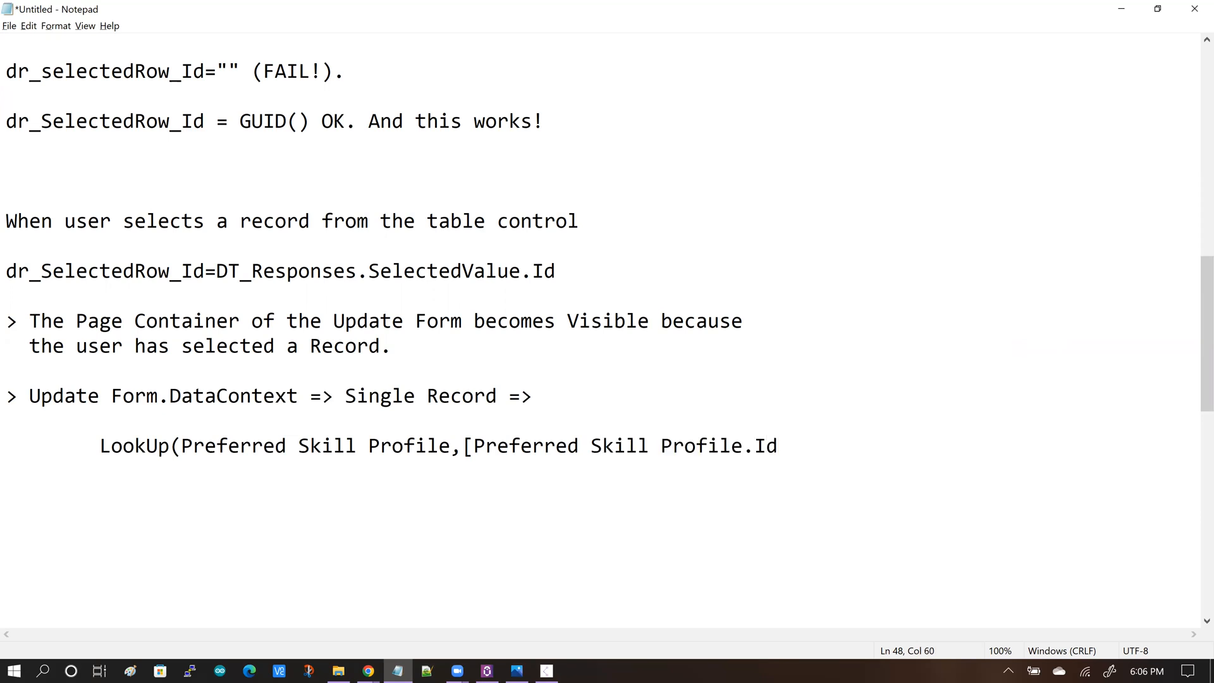
{"action": "type", "text": ", \"=\","}
{"action": "left_click_drag", "start_coordinate": [206, 271], "coordinate": [6, 274]}
{"action": "key", "text": "ctrl+c"}
{"action": "key", "text": "ctrl+End"}
{"action": "key", "text": "ctrl+v"}
{"action": "type", "text": ")"}
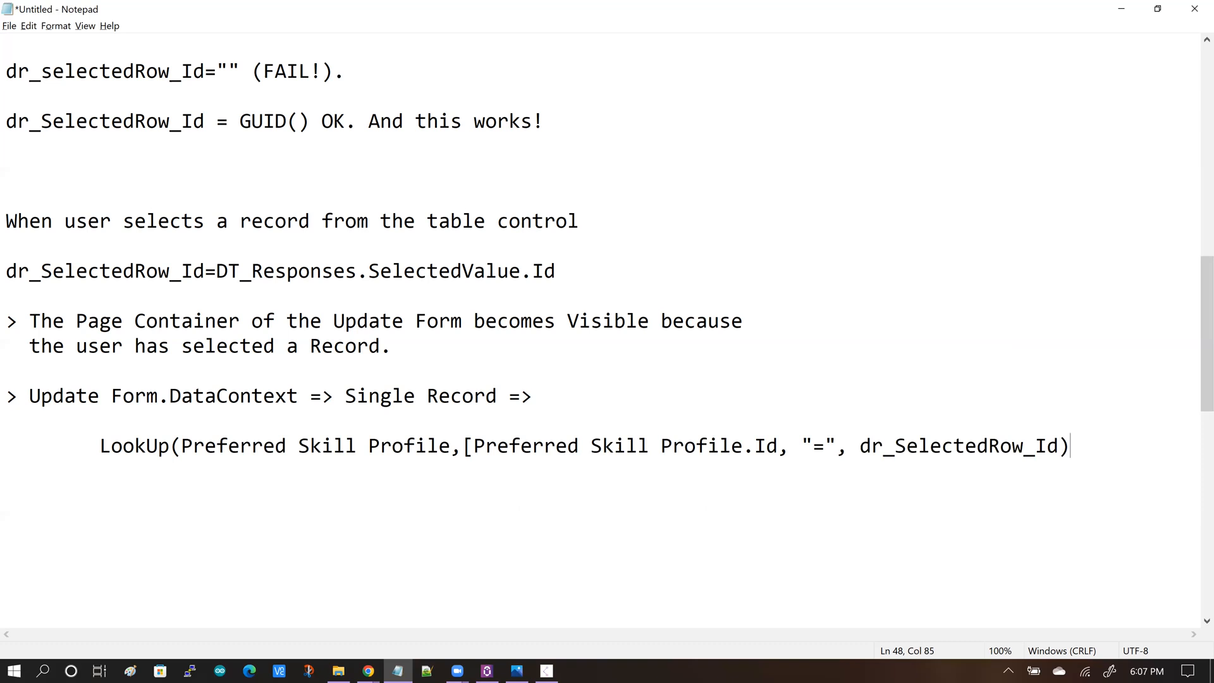
Prefix the LookUp expression with an equals sign.
{"action": "left_click", "coordinate": [101, 448]}
{"action": "type", "text": "="}
{"action": "left_click_drag", "start_coordinate": [191, 447], "coordinate": [1070, 448]}
{"action": "left_click", "coordinate": [326, 512]}
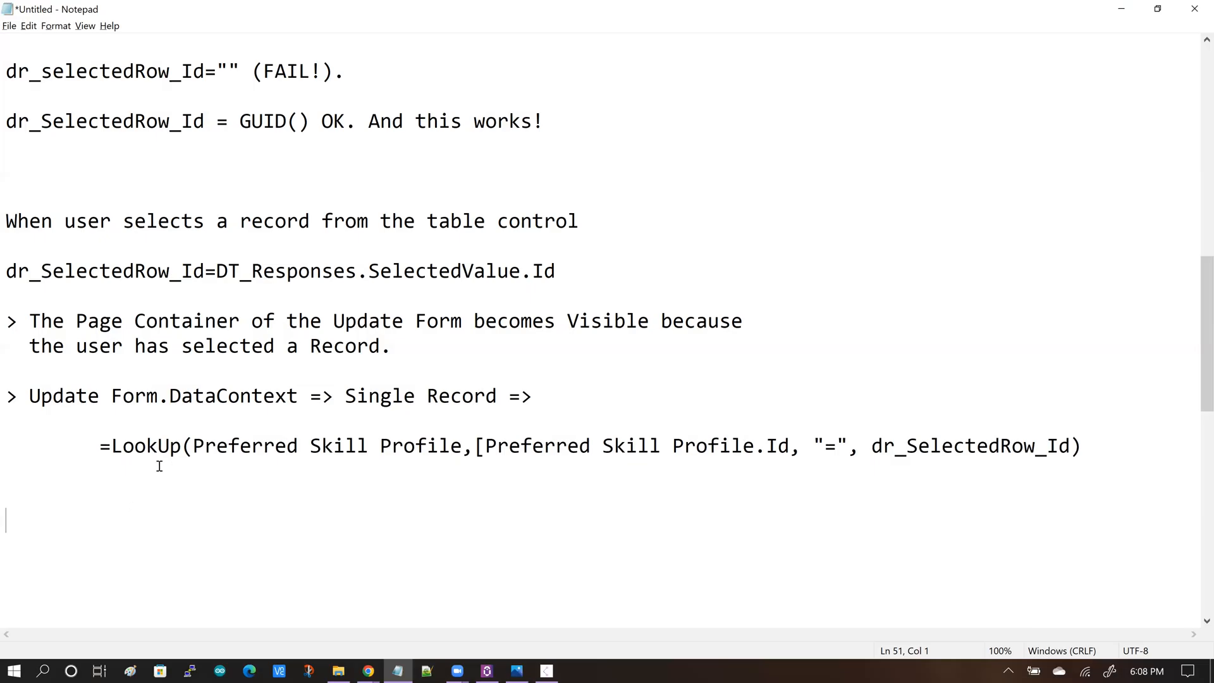
Highlight the LookUp function name and the Update Form.DataContext note while explaining them.
{"action": "left_click", "coordinate": [119, 447]}
{"action": "left_click_drag", "start_coordinate": [118, 447], "coordinate": [183, 447]}
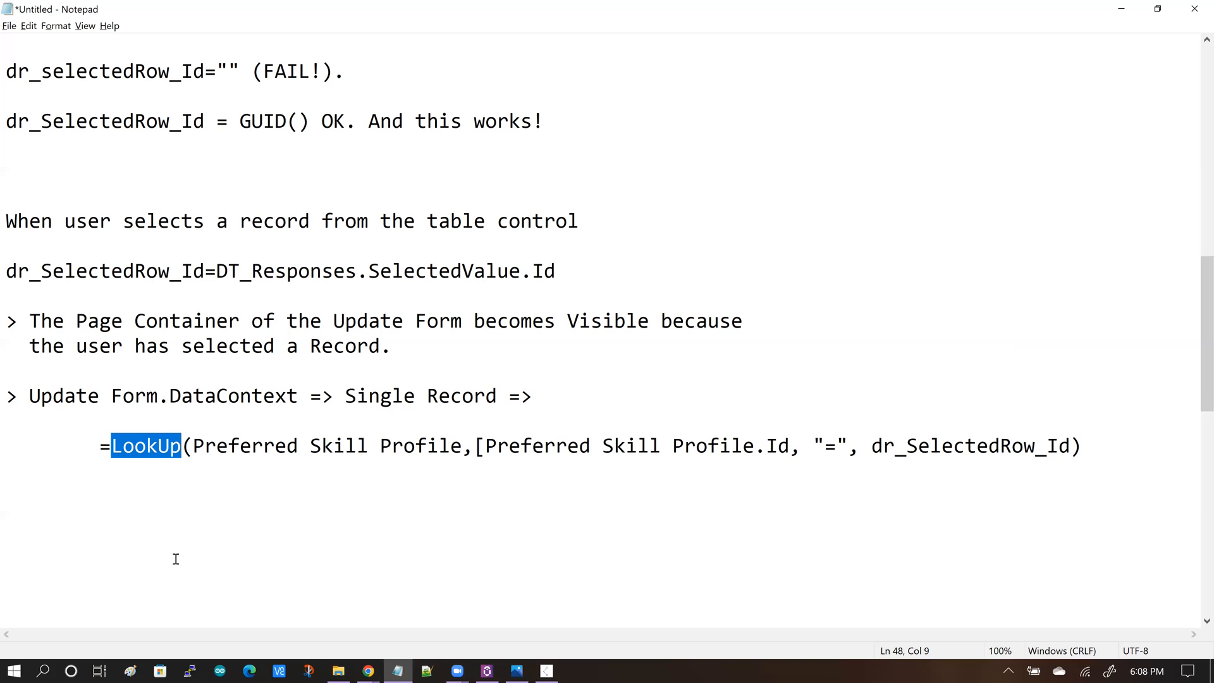
{"action": "left_click", "coordinate": [179, 546]}
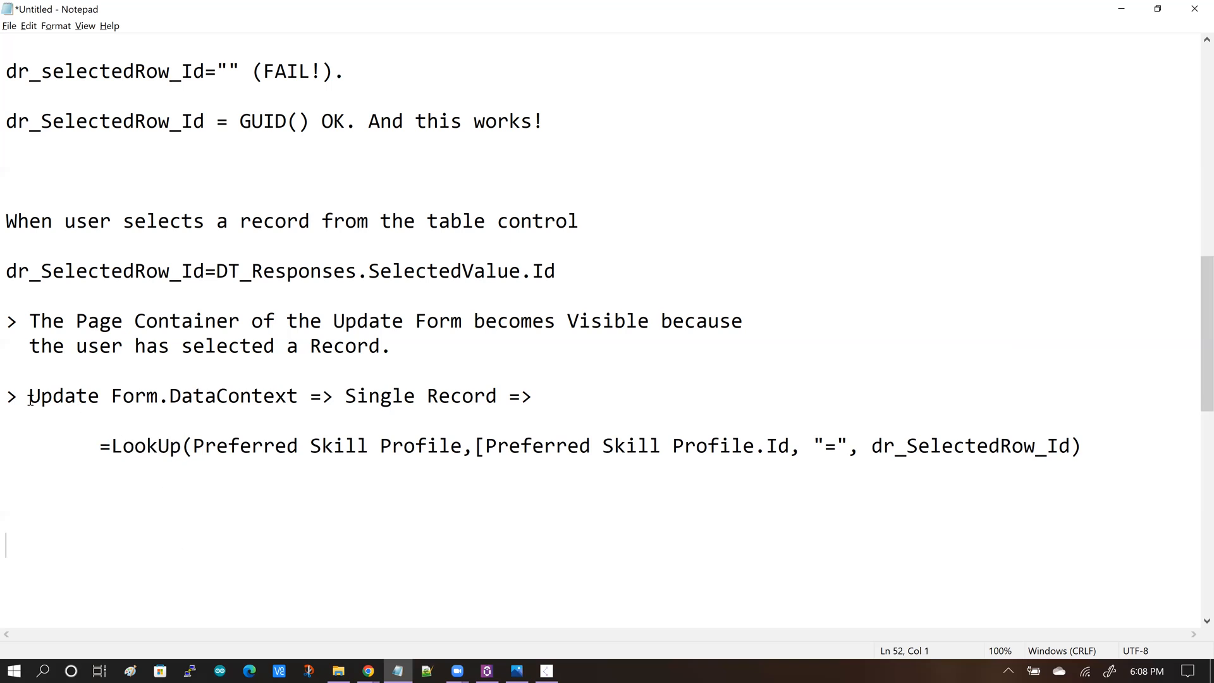
{"action": "left_click_drag", "start_coordinate": [30, 398], "coordinate": [408, 412]}
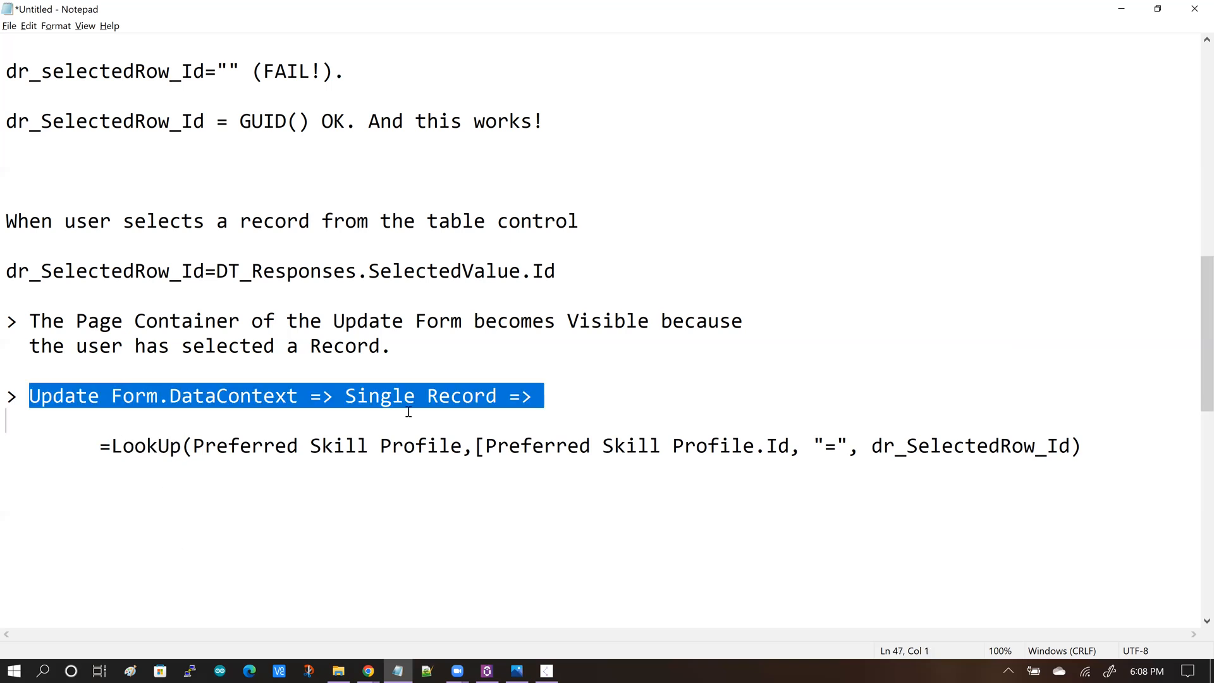
{"action": "left_click", "coordinate": [341, 490]}
{"action": "left_click_drag", "start_coordinate": [113, 447], "coordinate": [182, 448]}
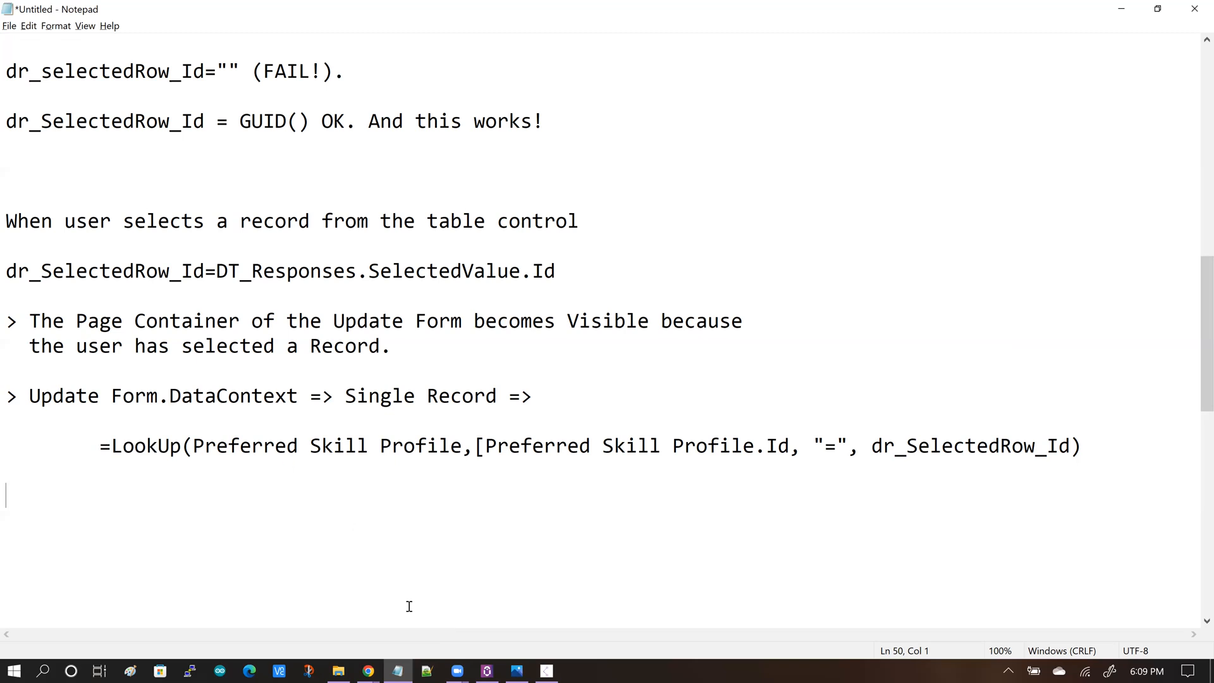
Return to App Studio and inspect the first name, last name, skill and days controls of the Update form.
{"action": "left_click", "coordinate": [375, 669]}
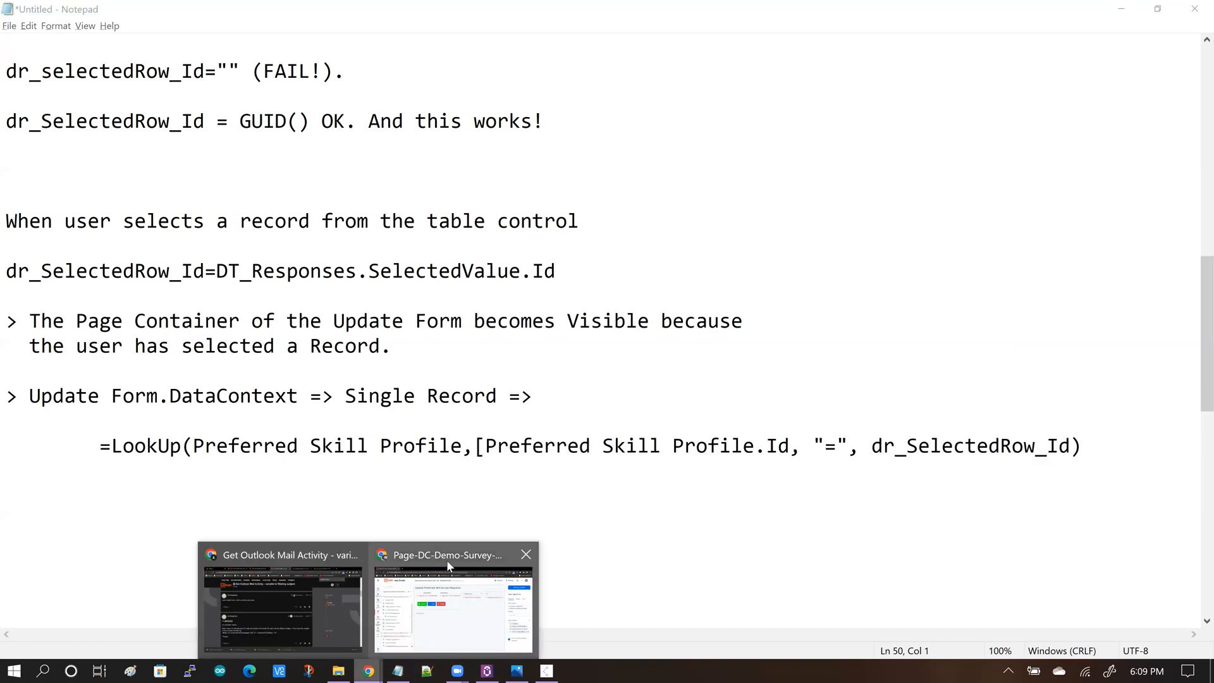
{"action": "left_click", "coordinate": [448, 558]}
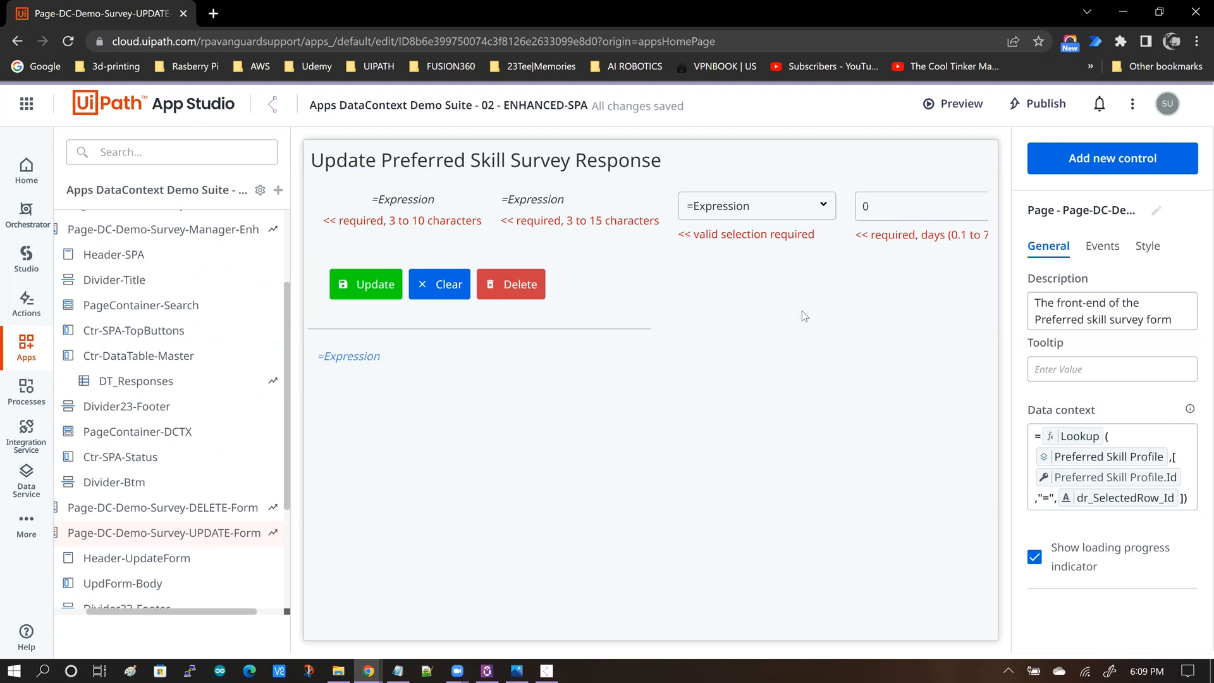
{"action": "left_click", "coordinate": [384, 202]}
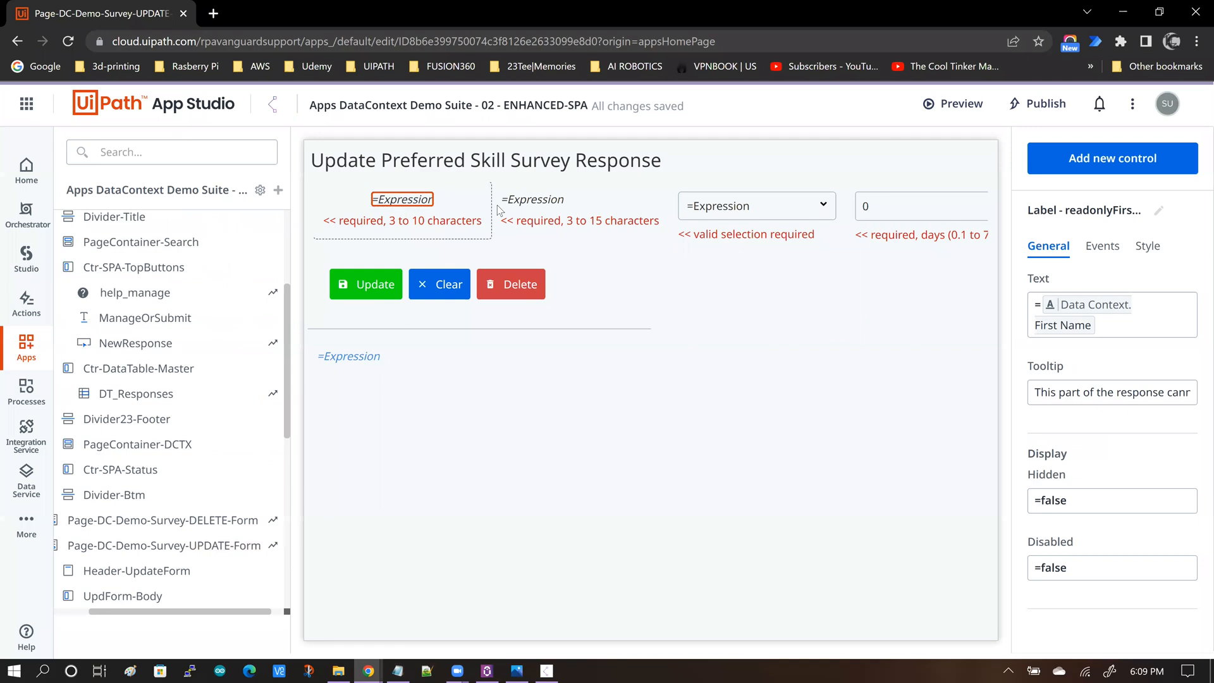
{"action": "left_click", "coordinate": [534, 201]}
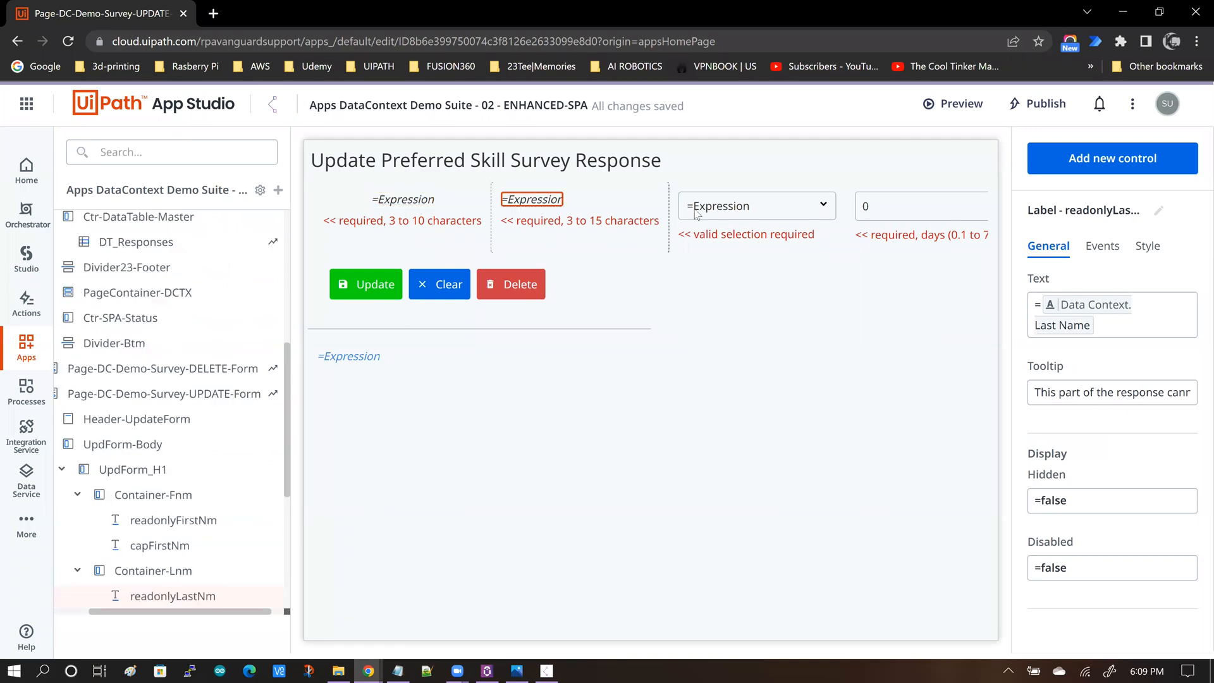
{"action": "left_click", "coordinate": [762, 212]}
{"action": "left_click", "coordinate": [879, 213]}
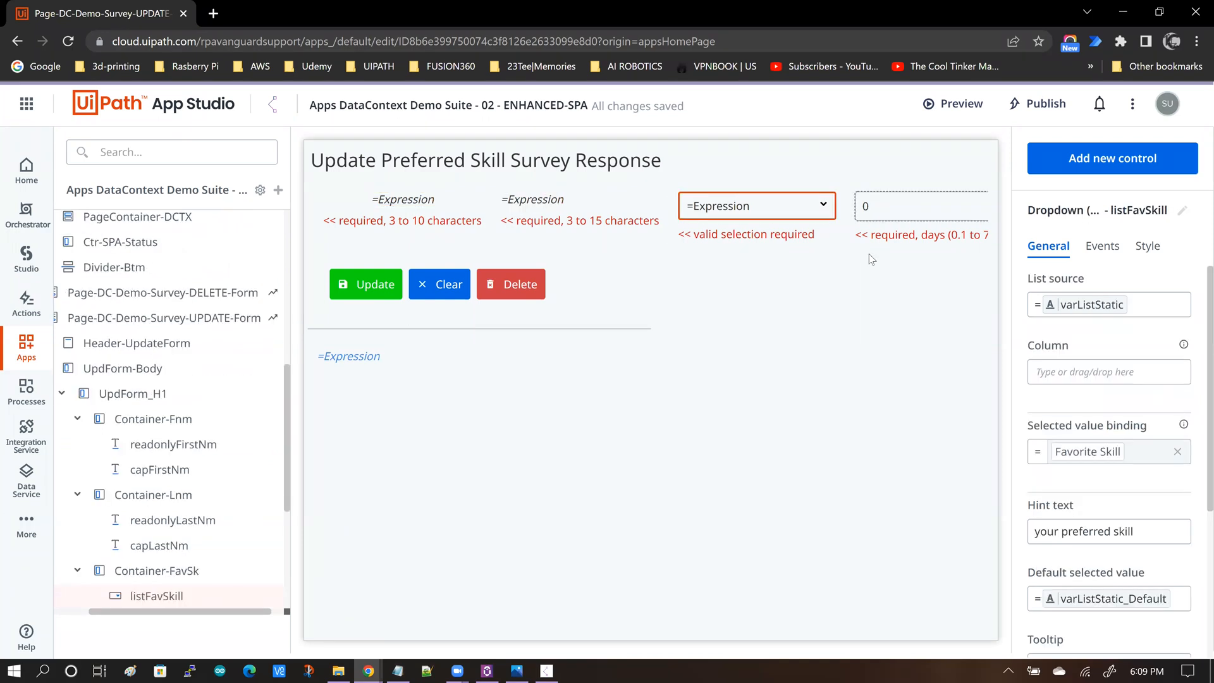
{"action": "left_click", "coordinate": [361, 204]}
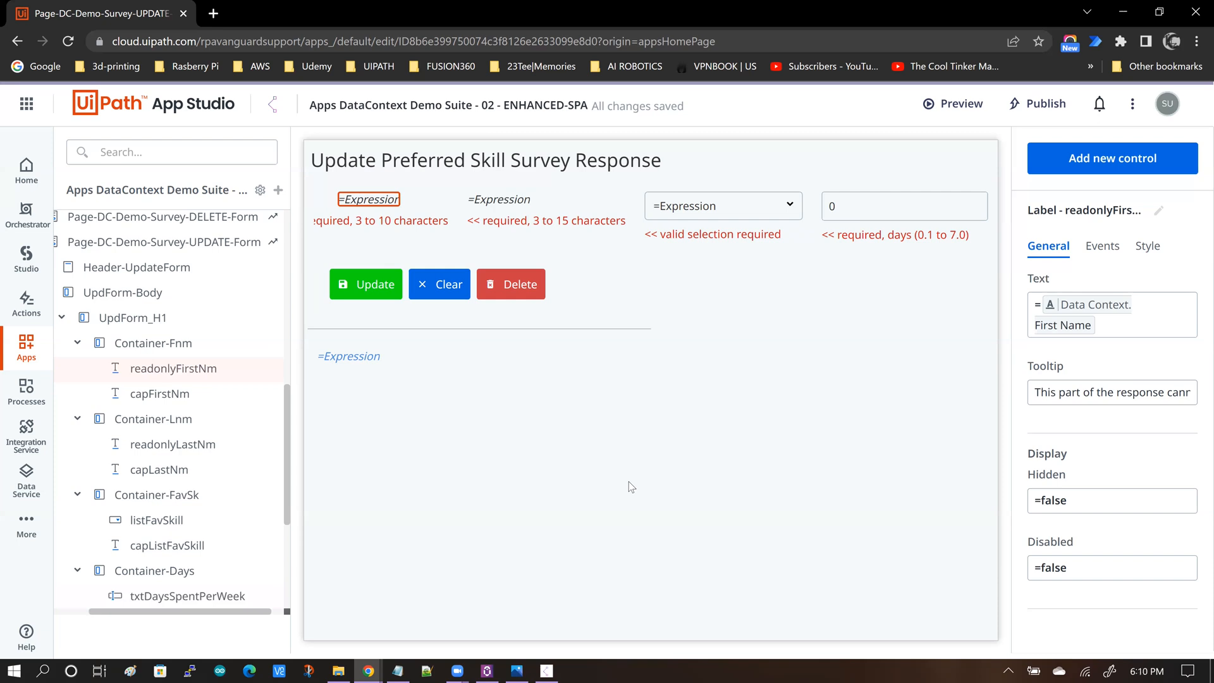
Open the first-name label's Text expression and browse the resources down to the UPDATE-Form page's Data Context fields.
{"action": "left_click", "coordinate": [1102, 326]}
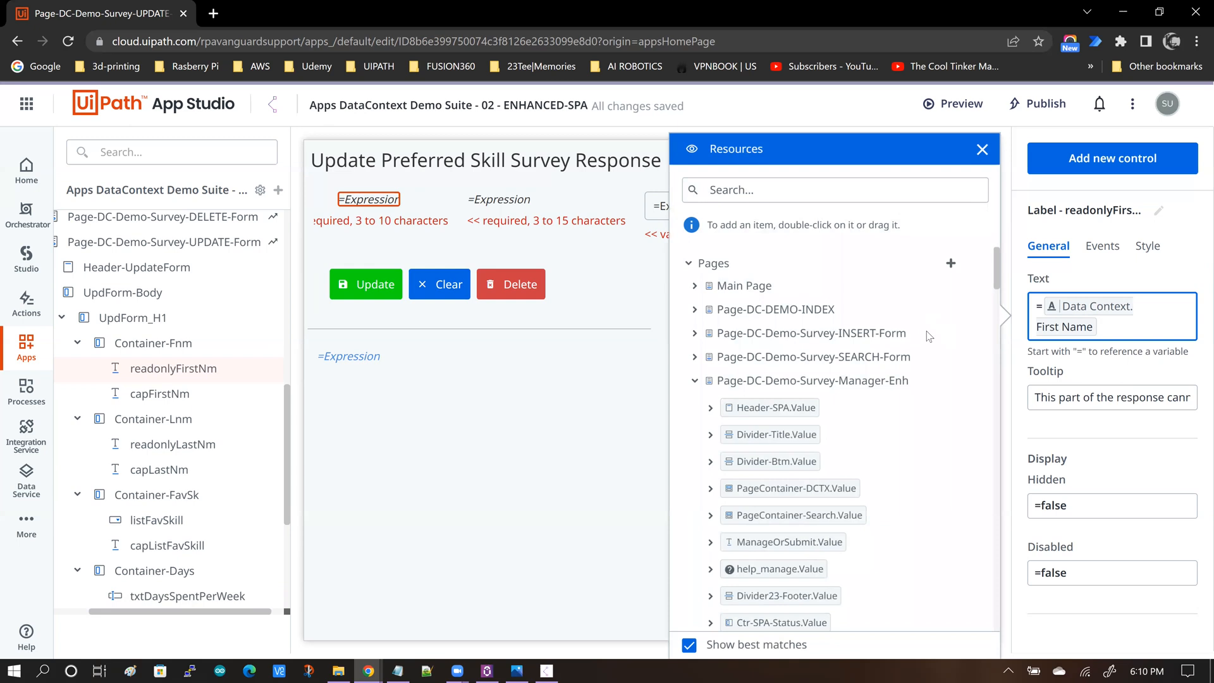
{"action": "scroll", "coordinate": [941, 347], "scroll_direction": "down", "scroll_amount": 1}
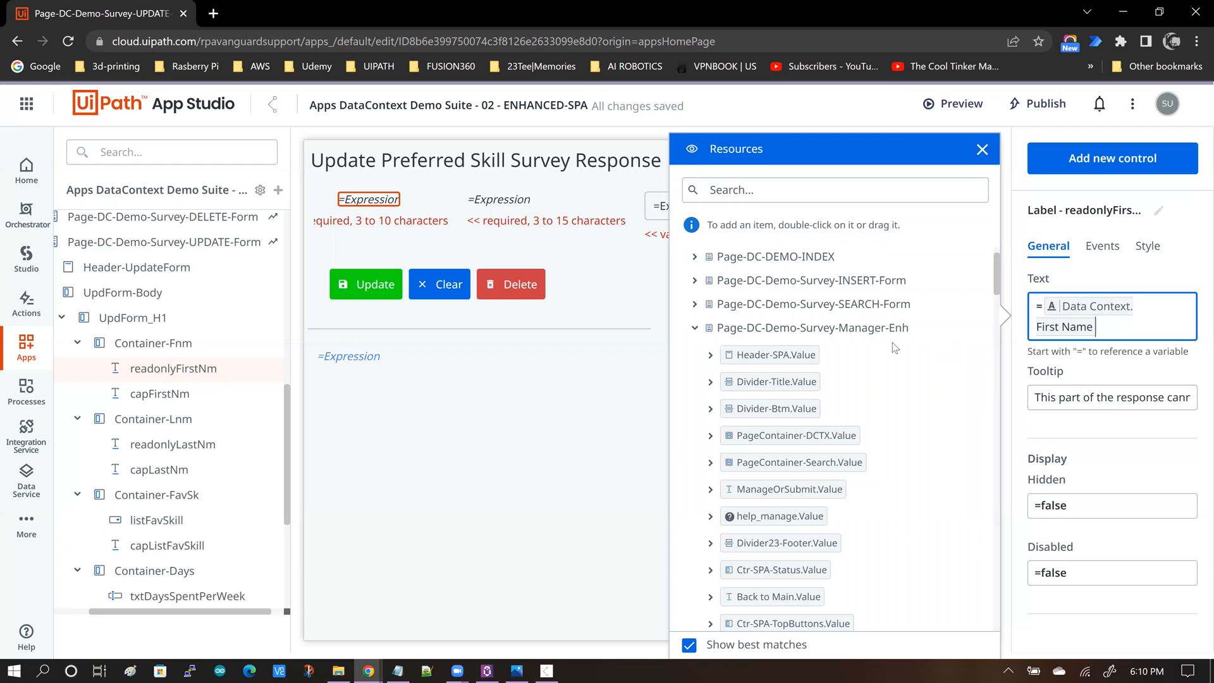
{"action": "left_click", "coordinate": [695, 328]}
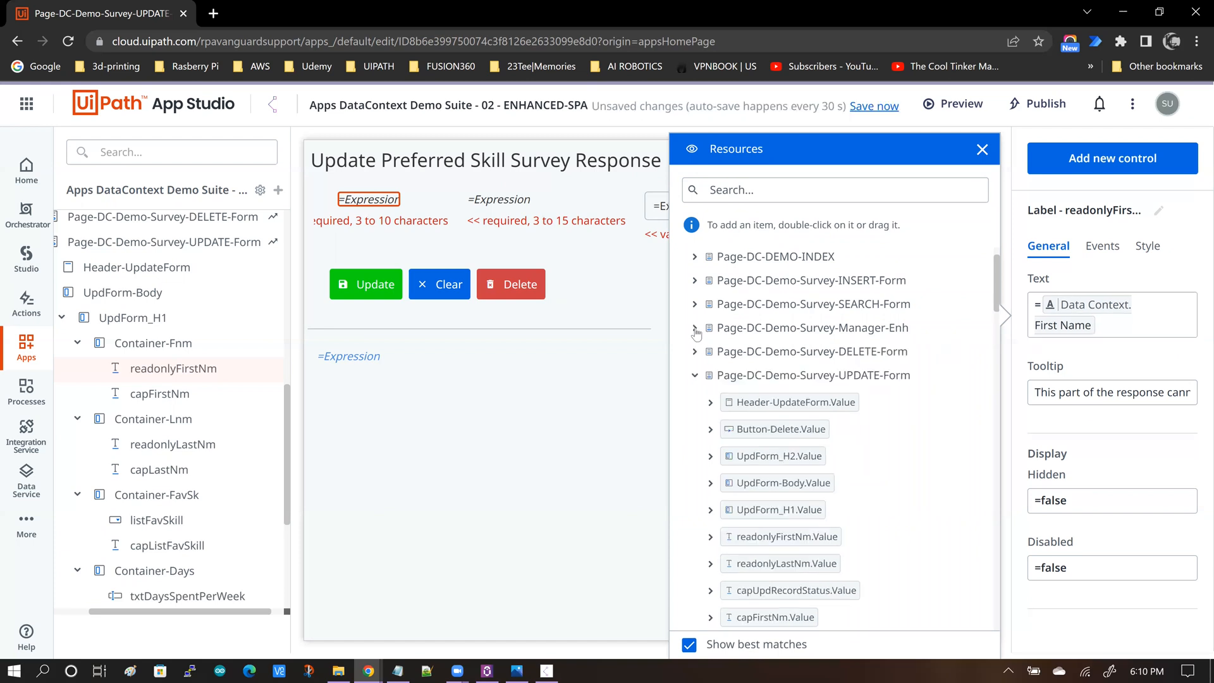
{"action": "scroll", "coordinate": [765, 354], "scroll_direction": "down", "scroll_amount": 1}
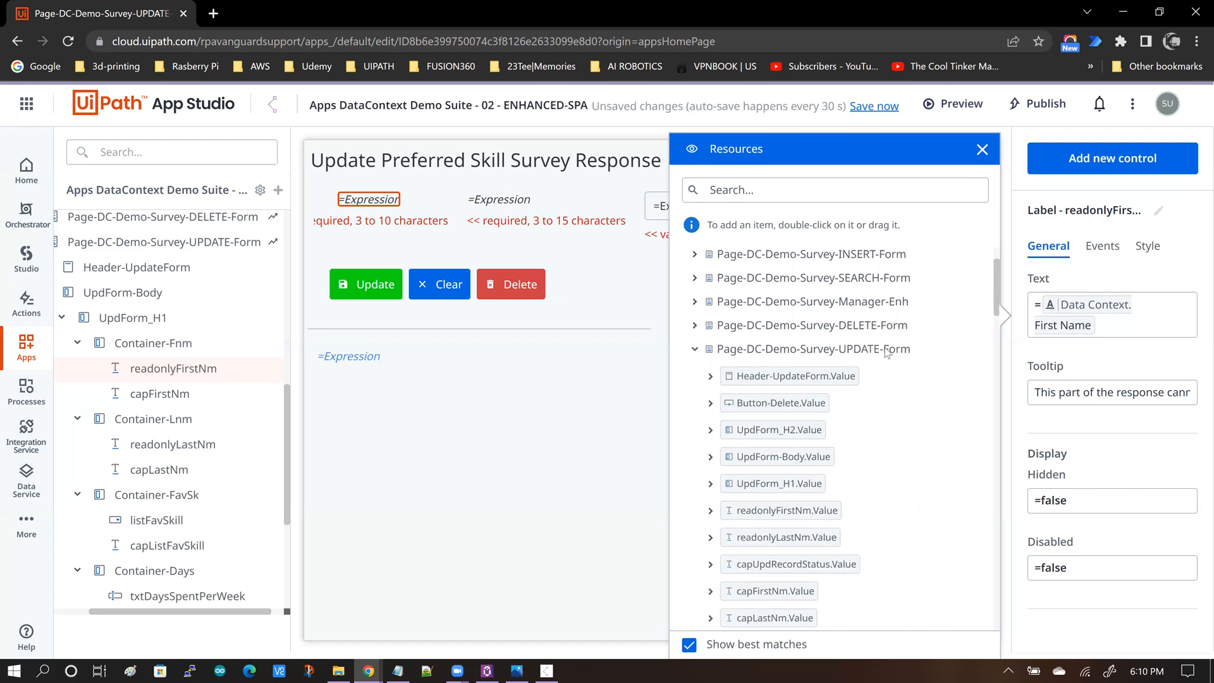
{"action": "left_click", "coordinate": [695, 351]}
{"action": "scroll", "coordinate": [912, 392], "scroll_direction": "down", "scroll_amount": 3}
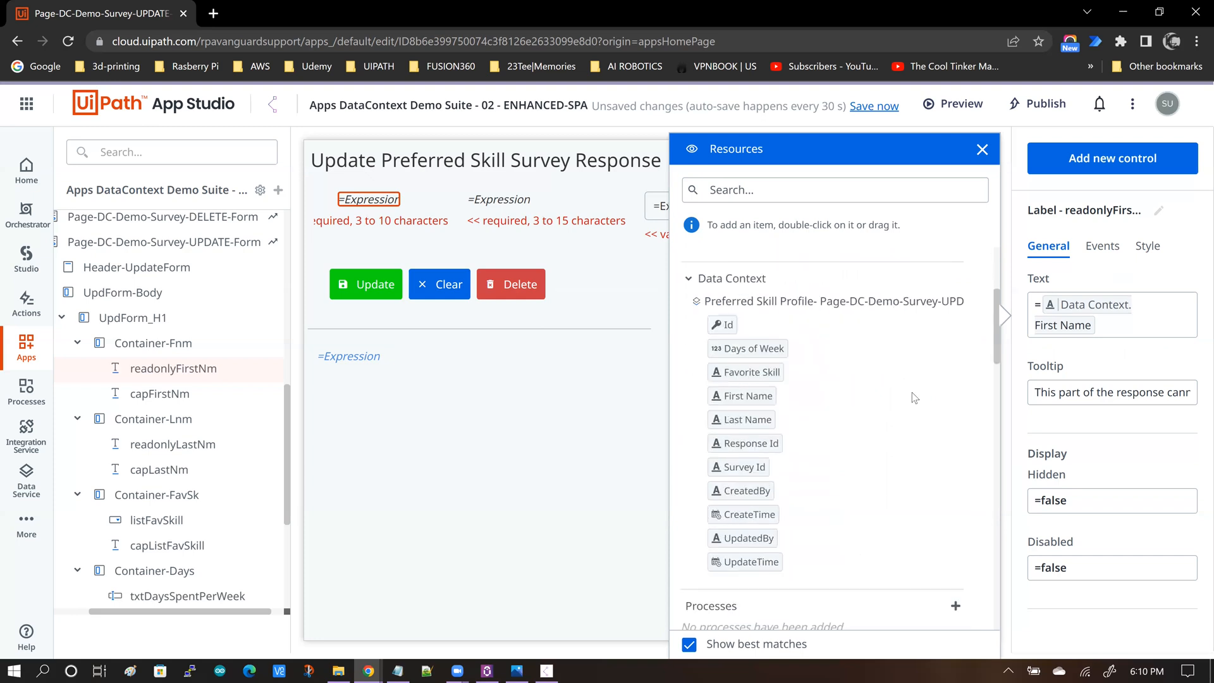
{"action": "scroll", "coordinate": [913, 397], "scroll_direction": "down", "scroll_amount": 1}
{"action": "scroll", "coordinate": [915, 396], "scroll_direction": "up", "scroll_amount": 2}
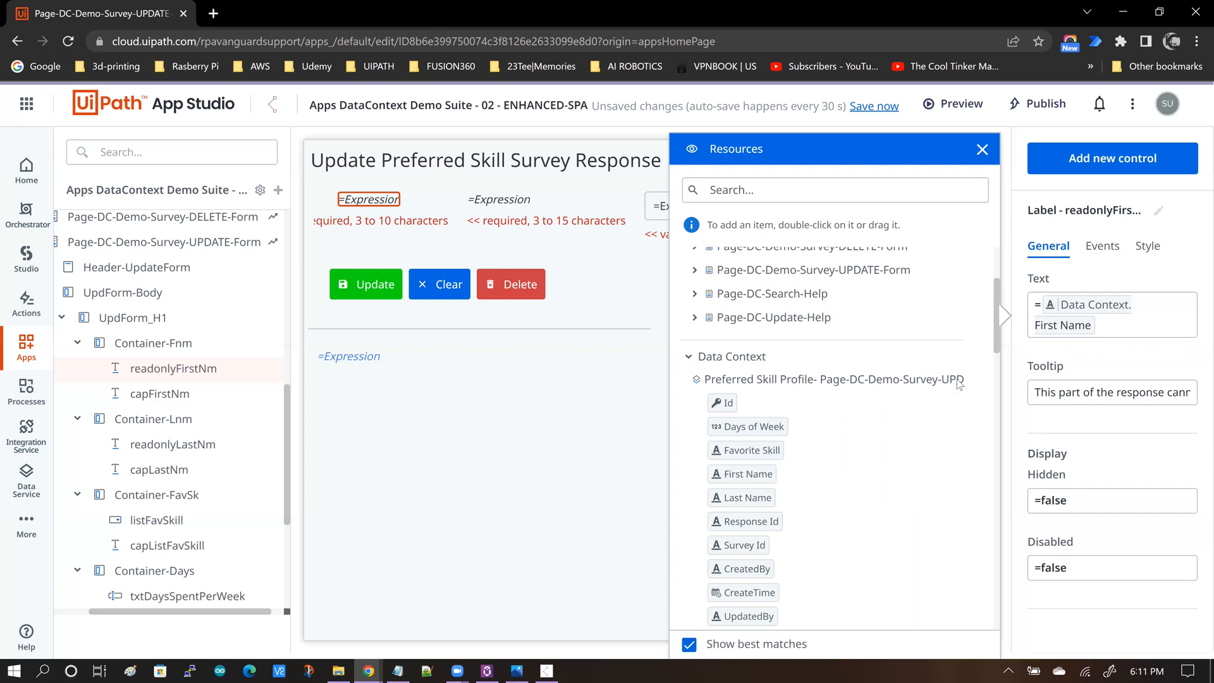
{"action": "scroll", "coordinate": [960, 384], "scroll_direction": "down", "scroll_amount": 1}
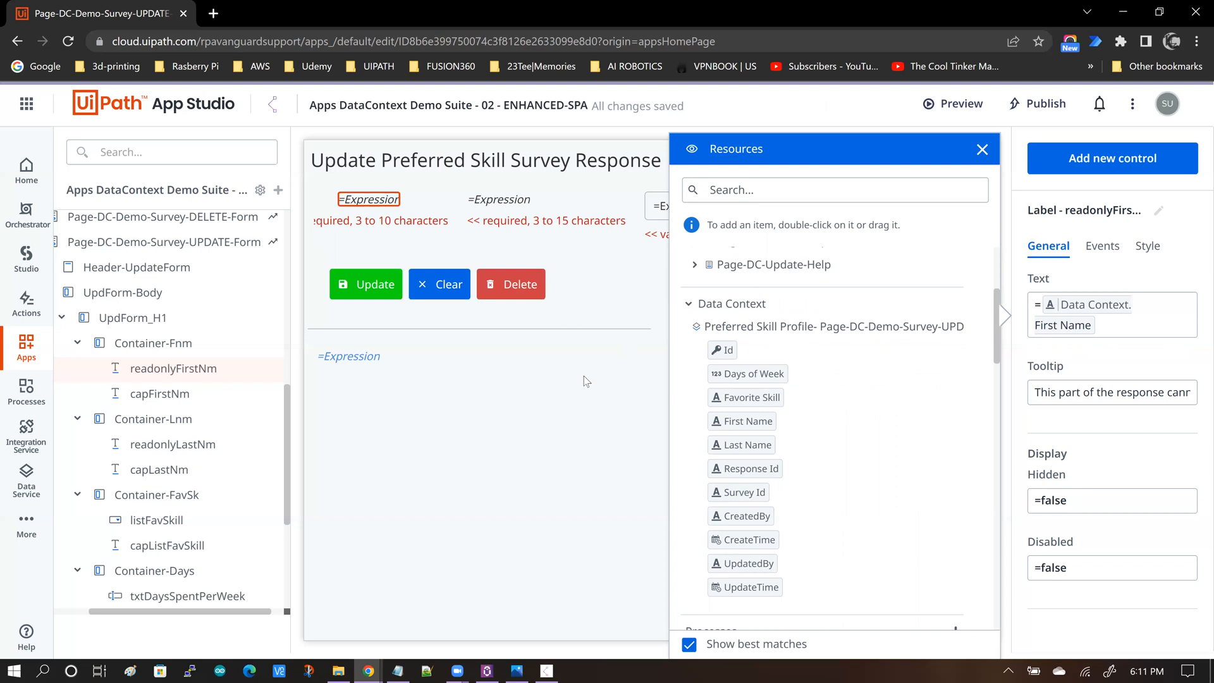
Inspect the bindings of the last name label, skill dropdown, days textbox and Delete button.
{"action": "left_click", "coordinate": [505, 205]}
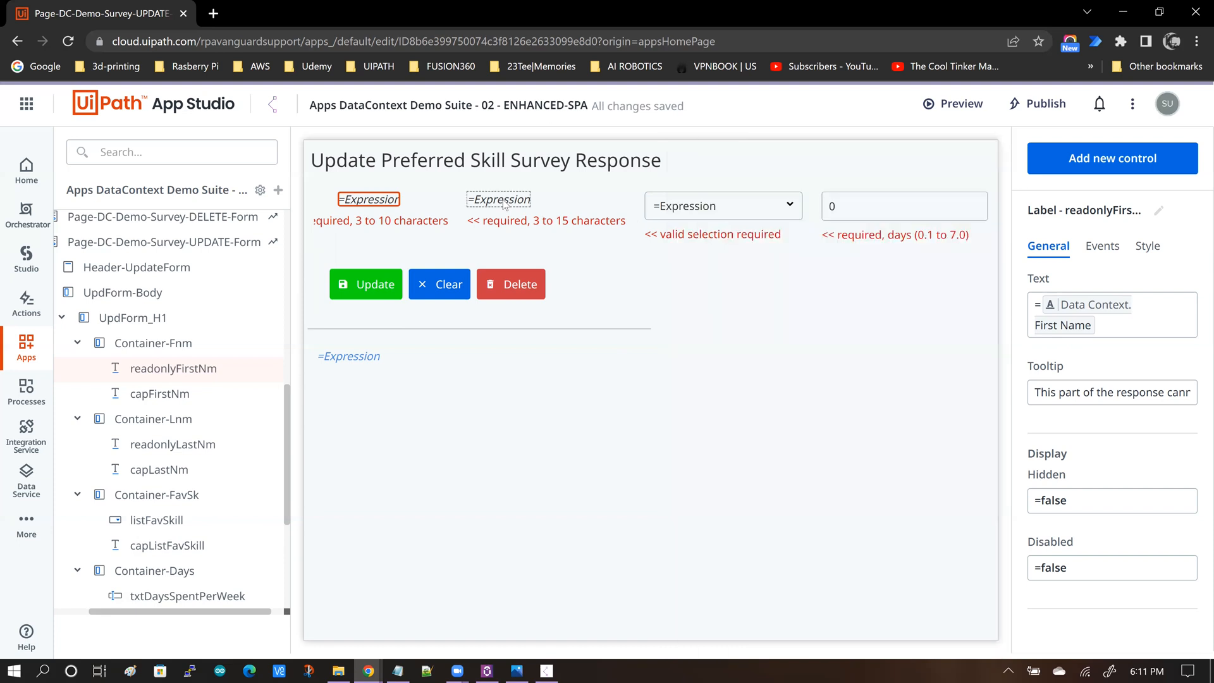
{"action": "left_click", "coordinate": [505, 202]}
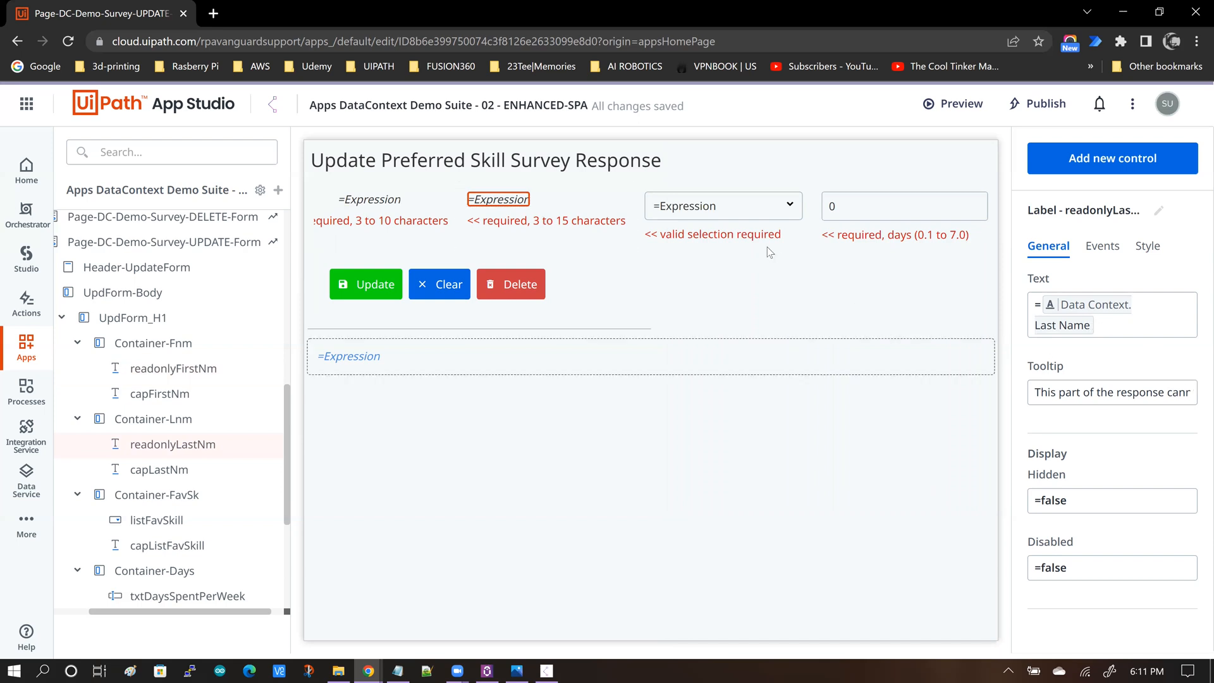
{"action": "left_click", "coordinate": [681, 216]}
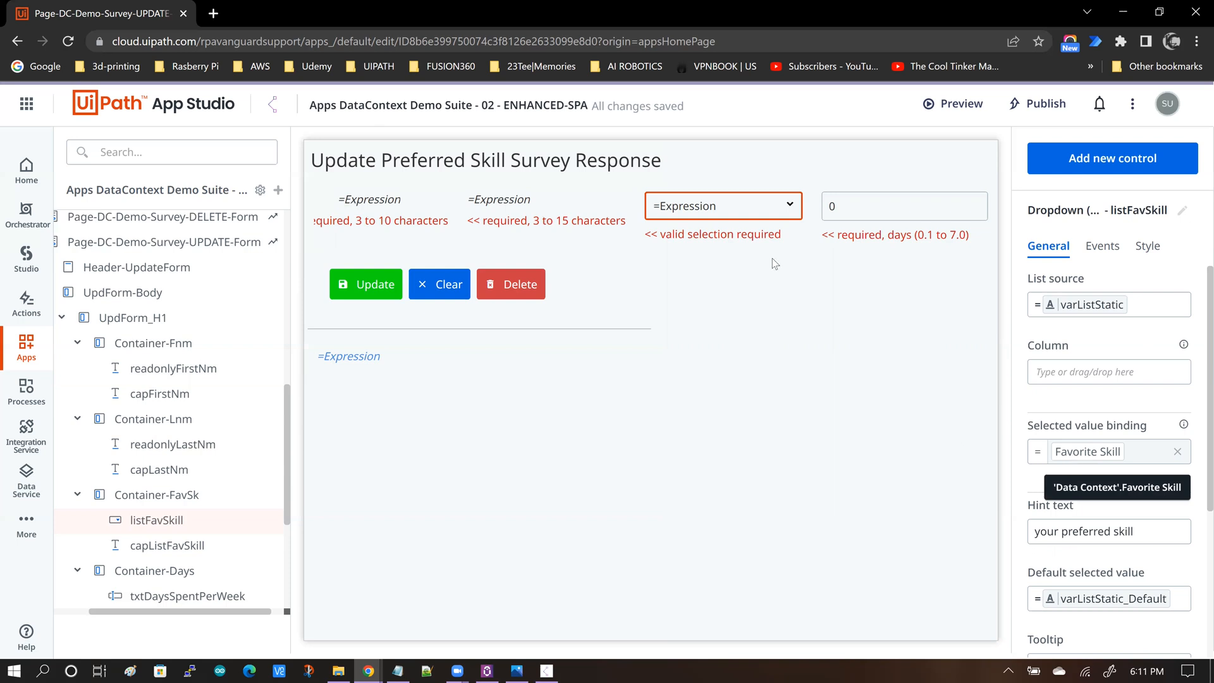
{"action": "left_click", "coordinate": [869, 209]}
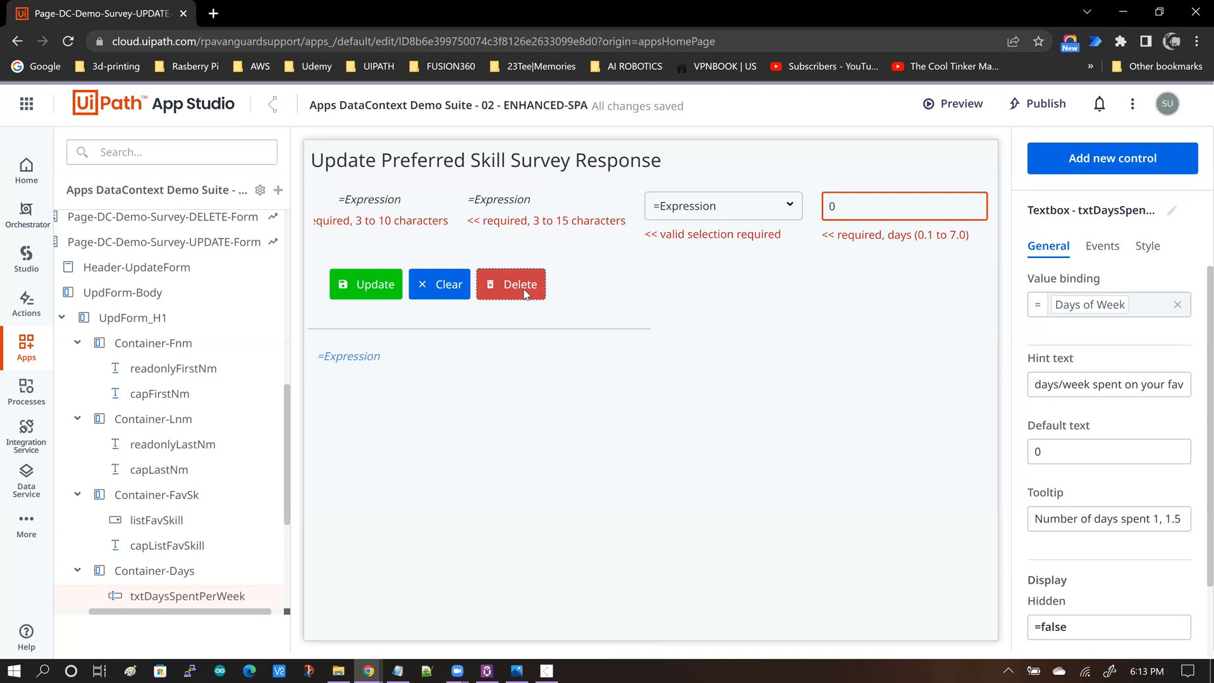
{"action": "left_click", "coordinate": [525, 293]}
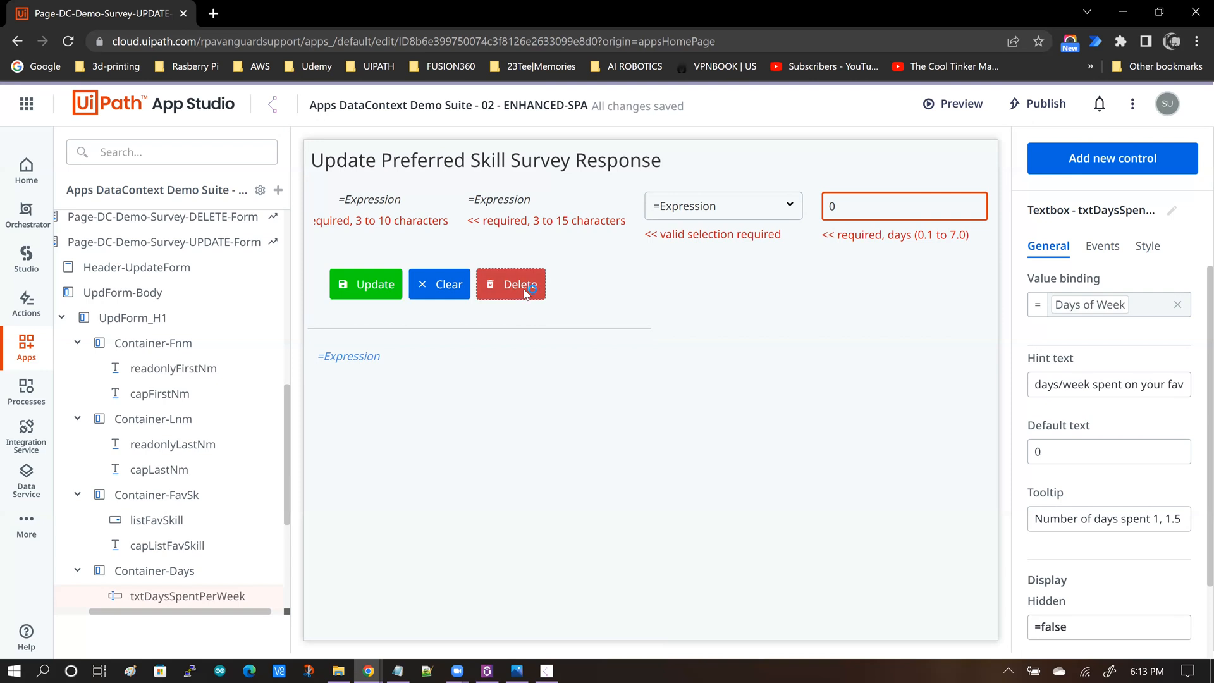